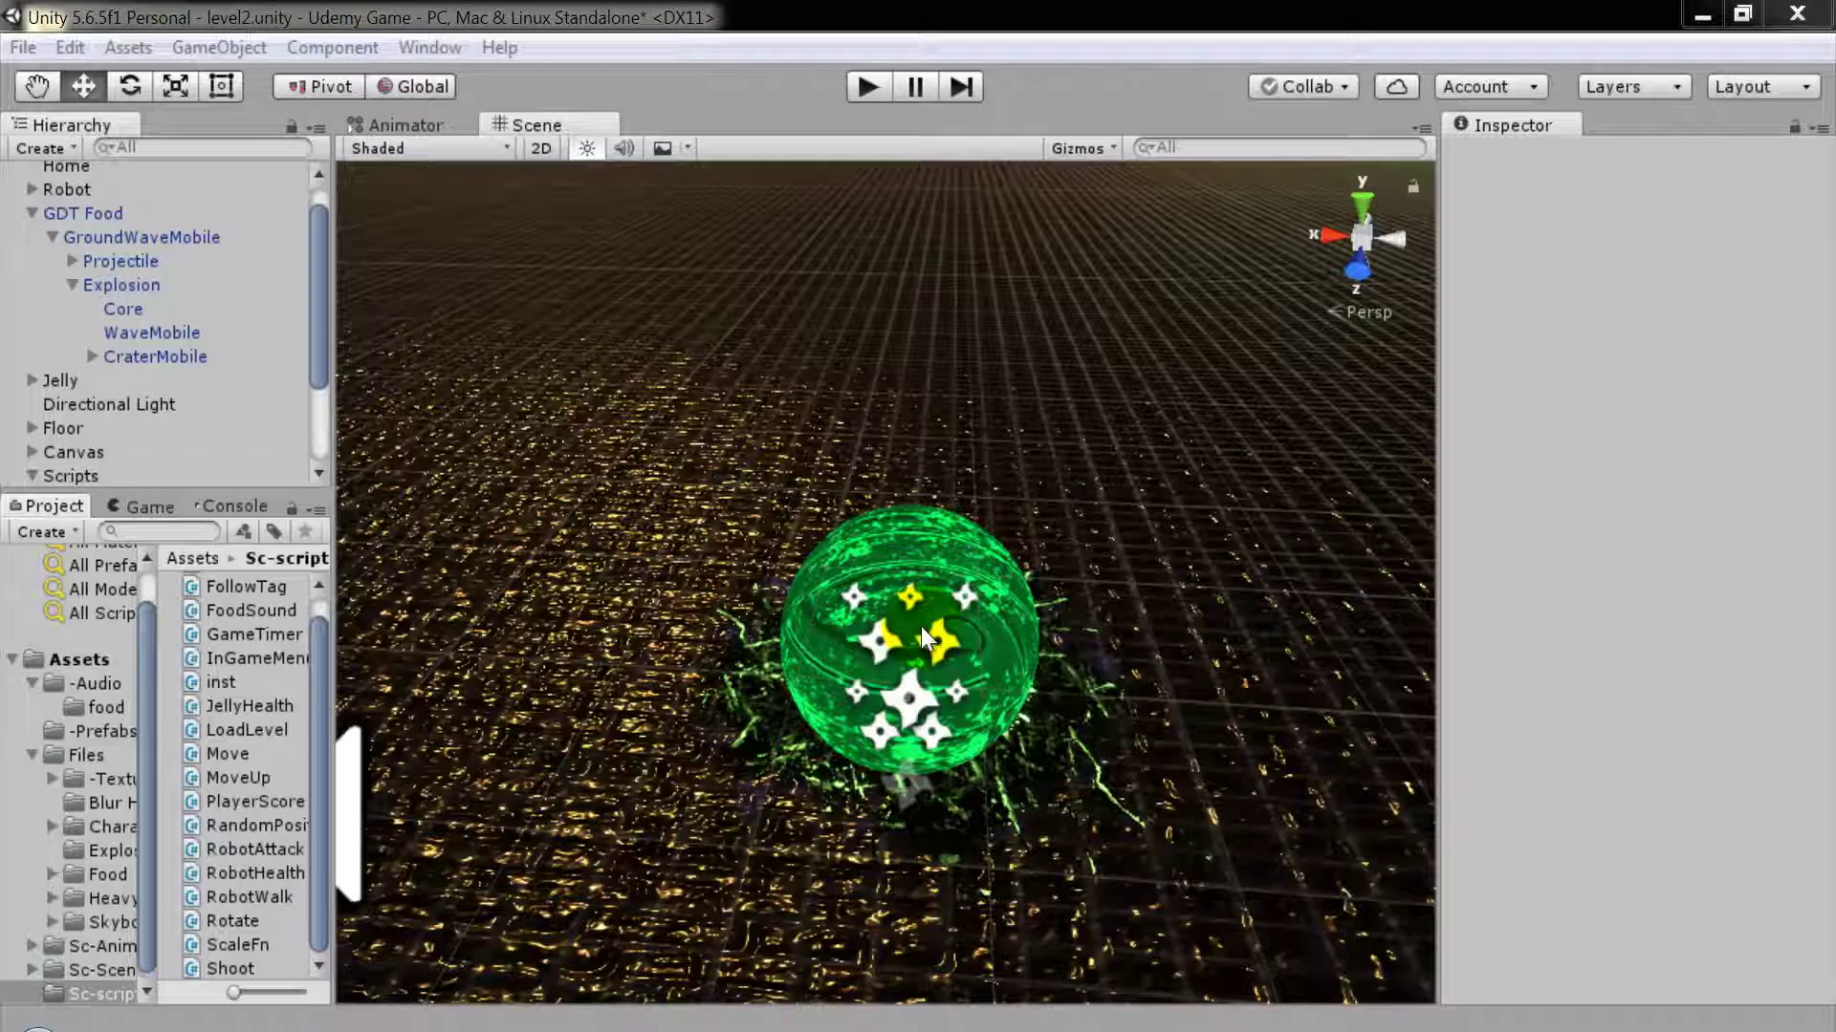
Step: Select GDT Food and scroll the Inspector to its Trail material's green Tint Color
{"action": "left_click", "coordinate": [124, 209]}
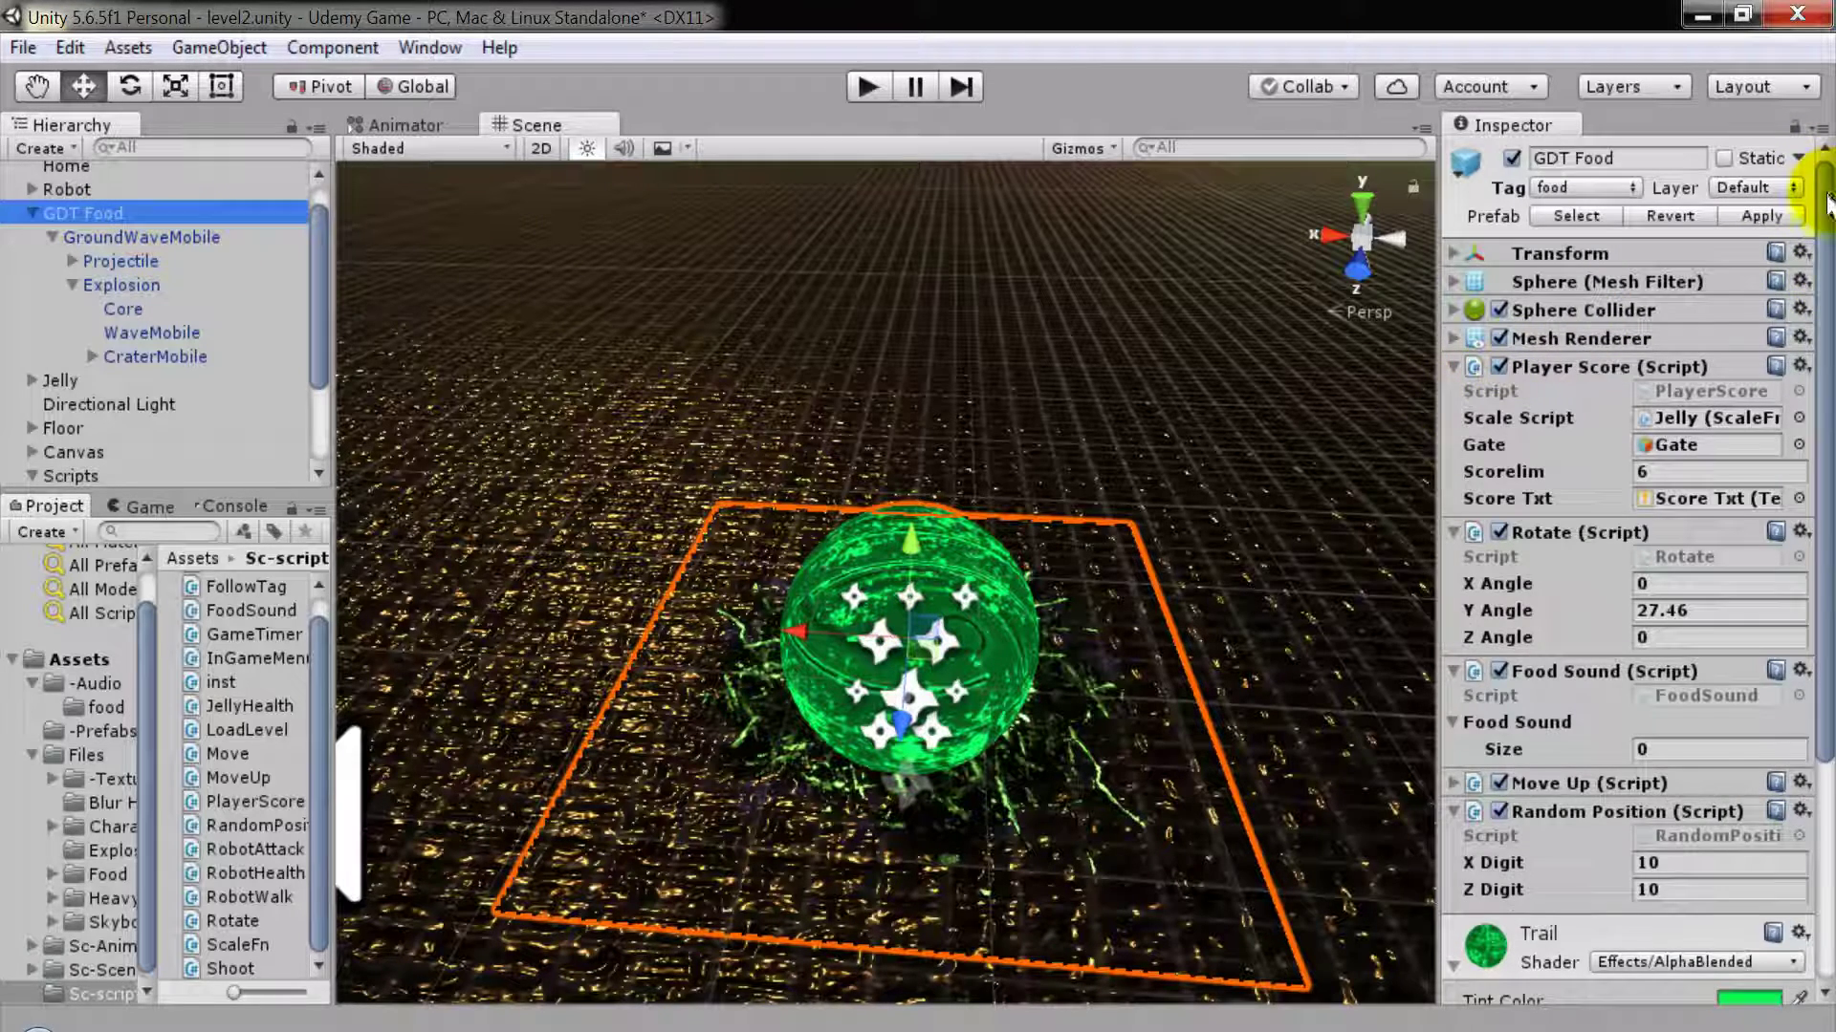
{"action": "left_click_drag", "start_coordinate": [1826, 204], "coordinate": [1825, 450]}
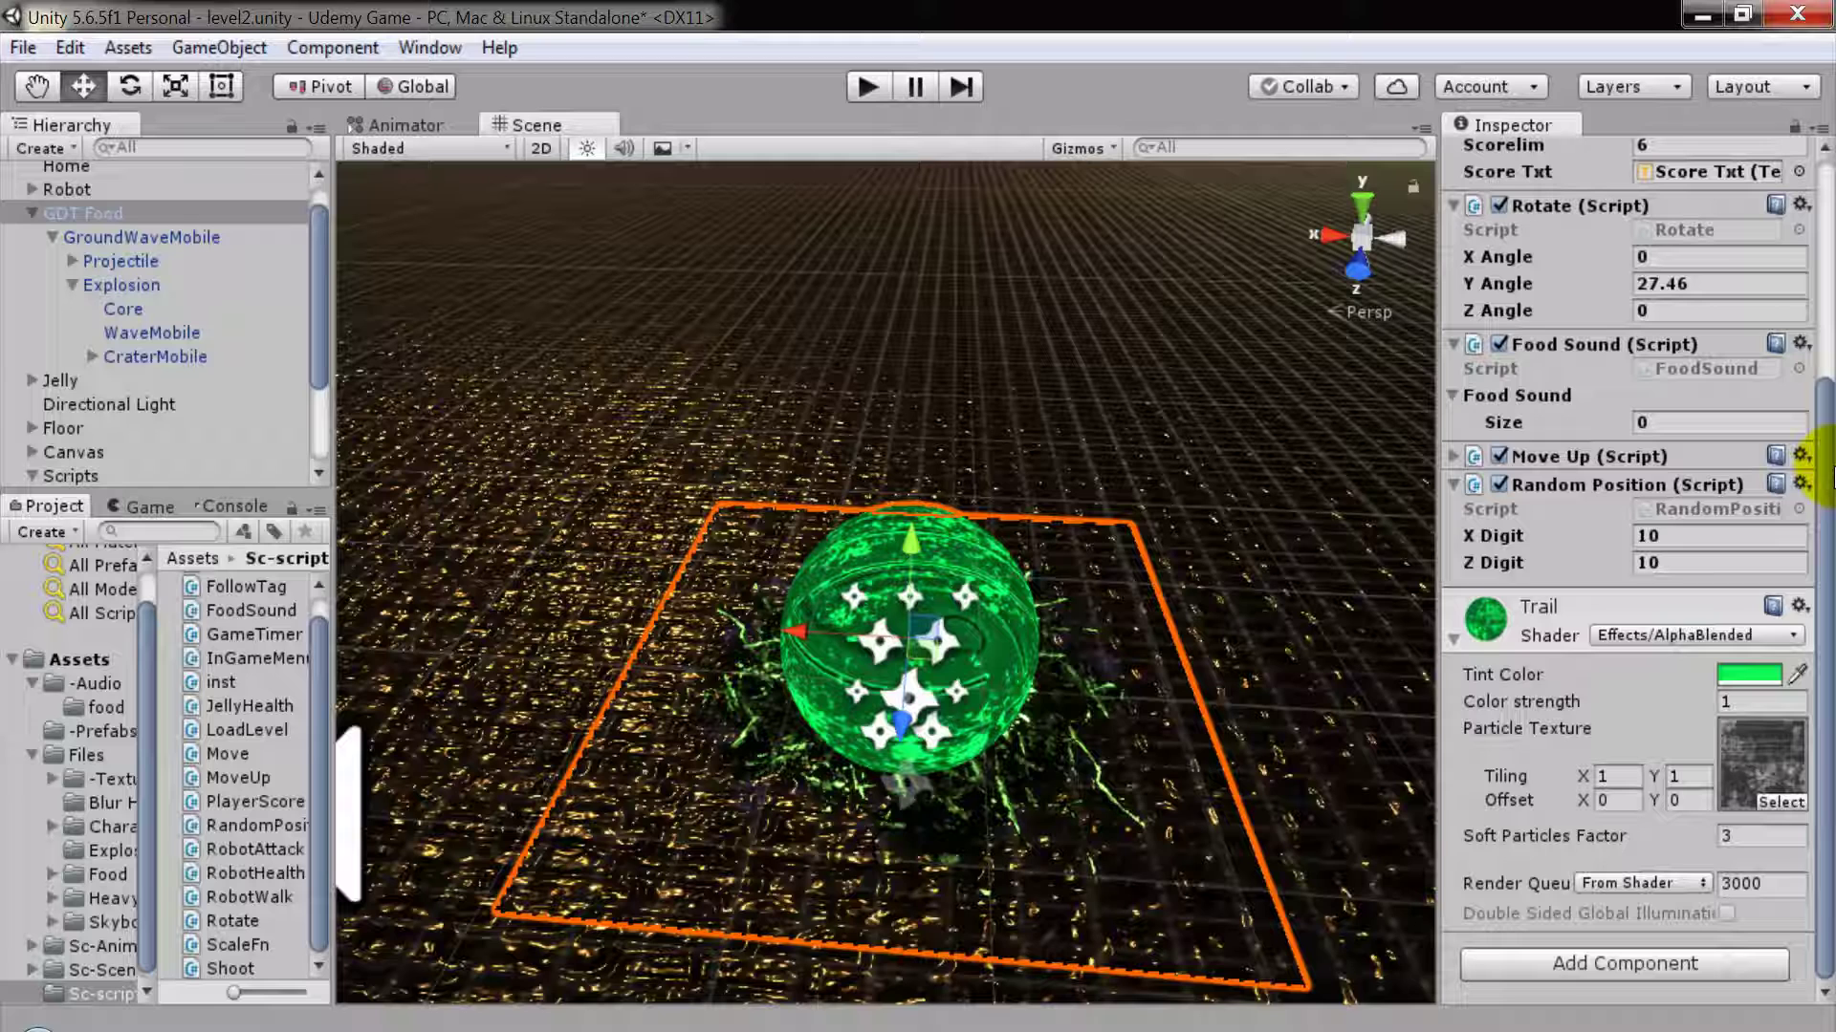
{"action": "left_click", "coordinate": [1738, 673]}
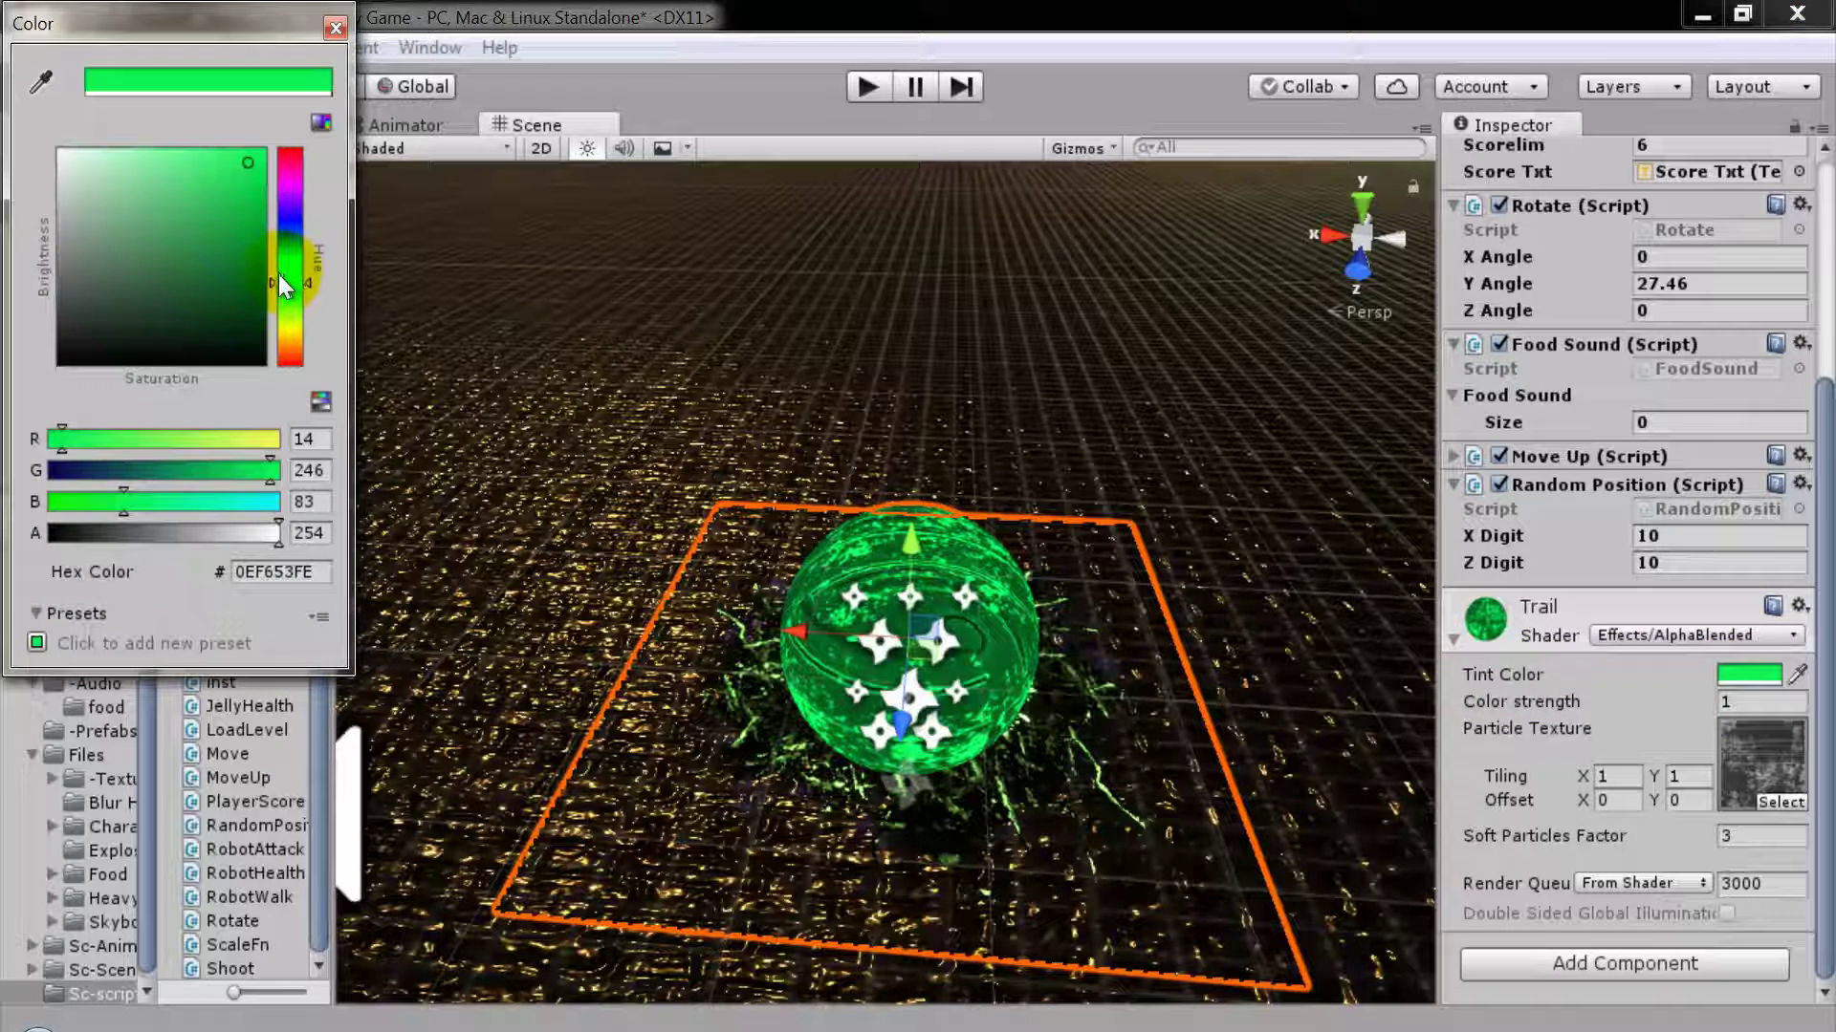
{"action": "mouse_move", "coordinate": [325, 283]}
{"action": "left_mouse_down"}
{"action": "mouse_move", "coordinate": [291, 195]}
{"action": "mouse_move", "coordinate": [290, 358]}
{"action": "mouse_move", "coordinate": [323, 151]}
{"action": "mouse_move", "coordinate": [308, 363]}
{"action": "left_mouse_up"}
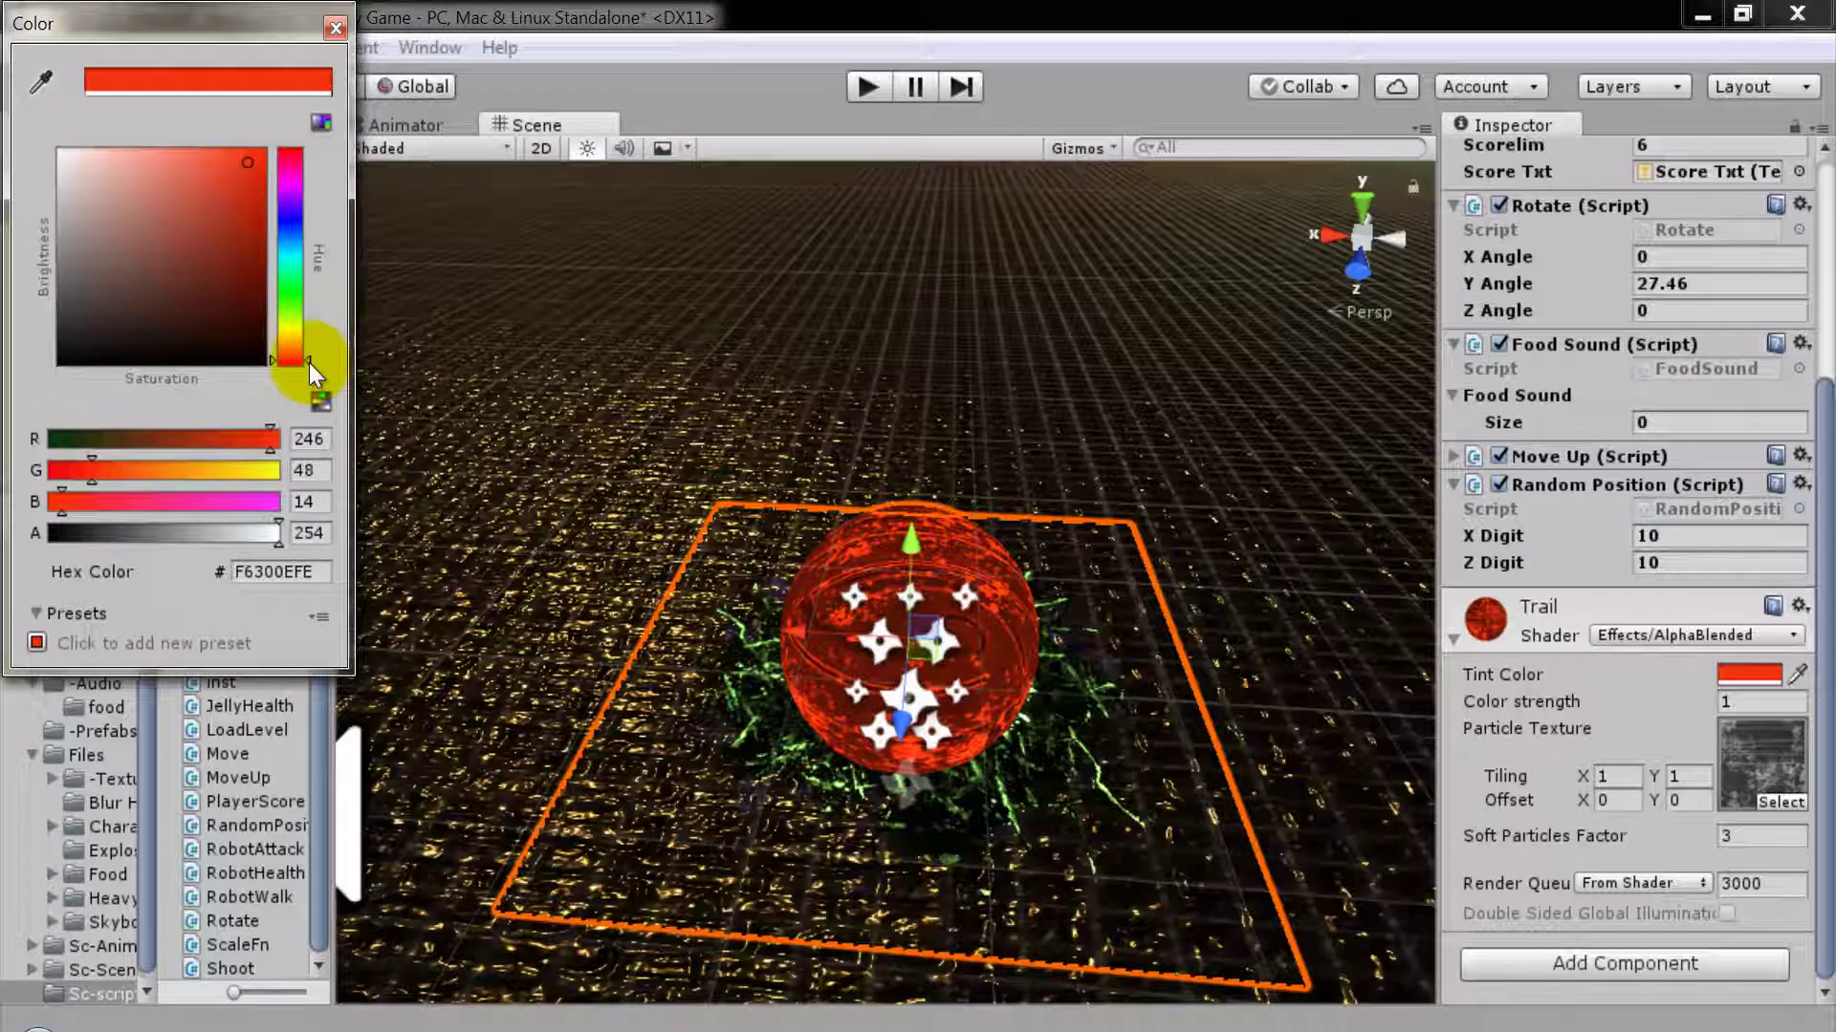
{"action": "left_click", "coordinate": [290, 301]}
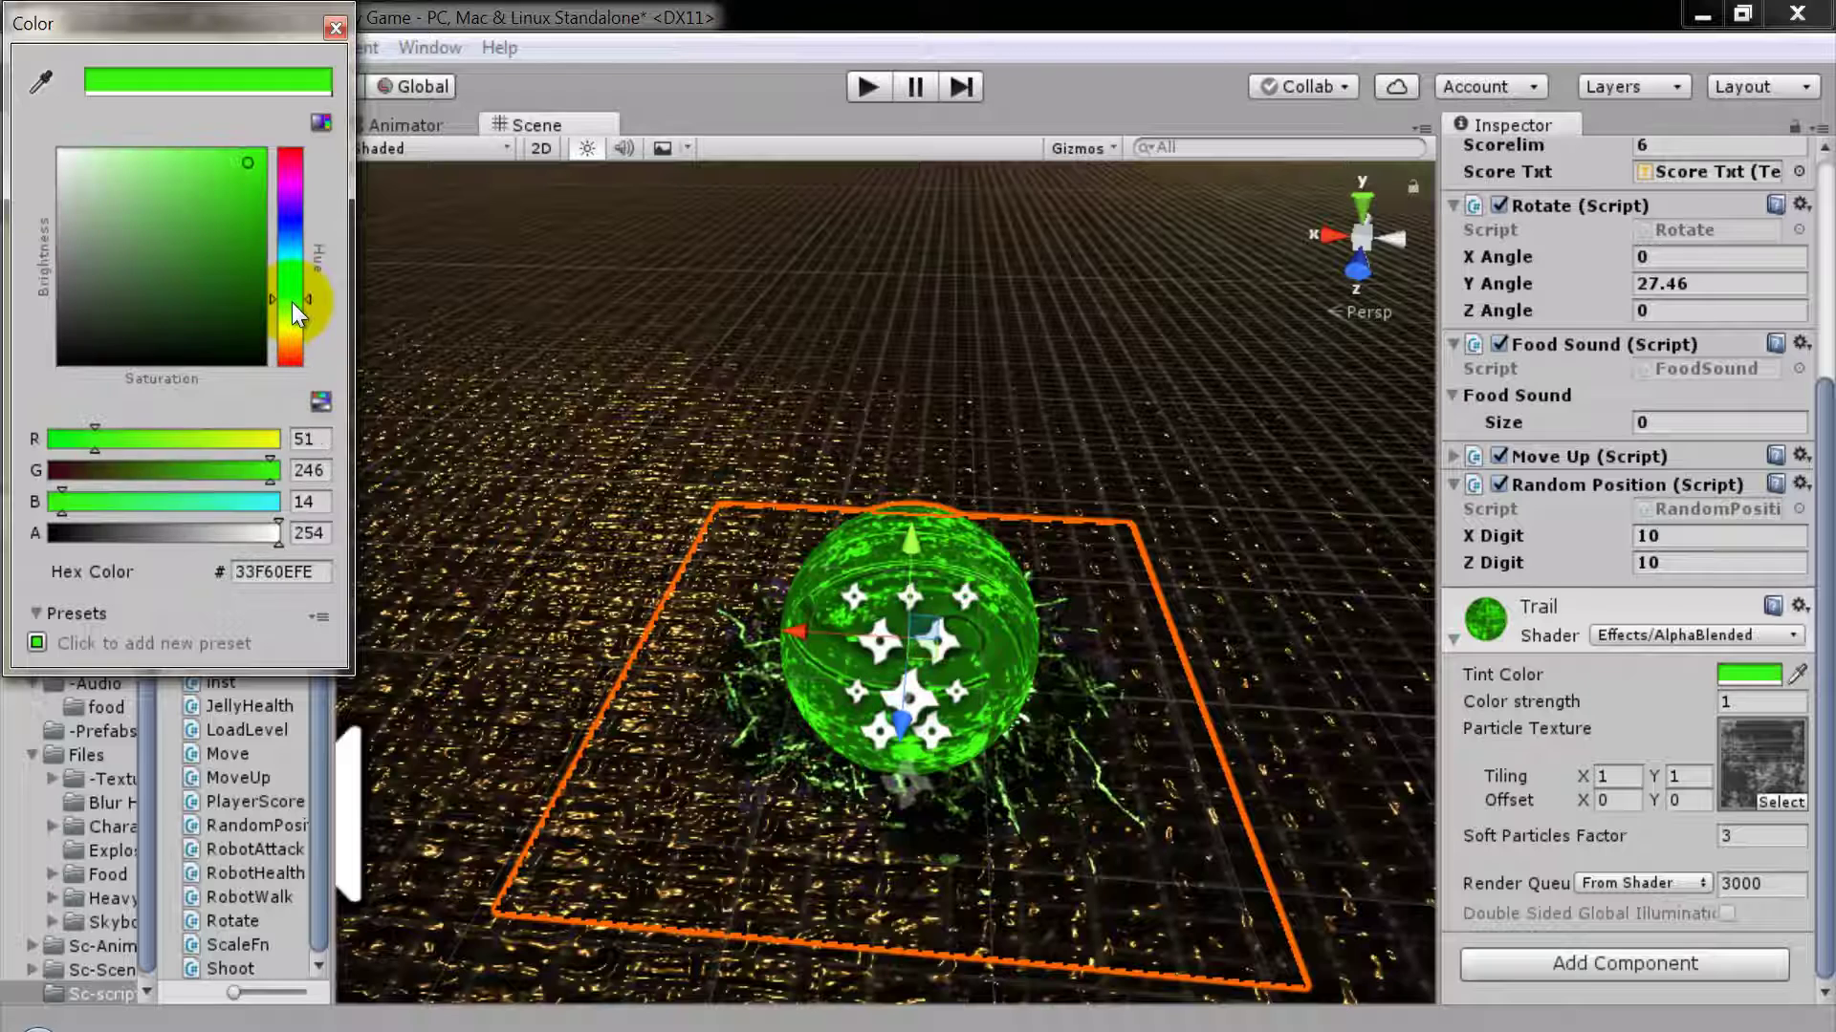
{"action": "left_click", "coordinate": [335, 28]}
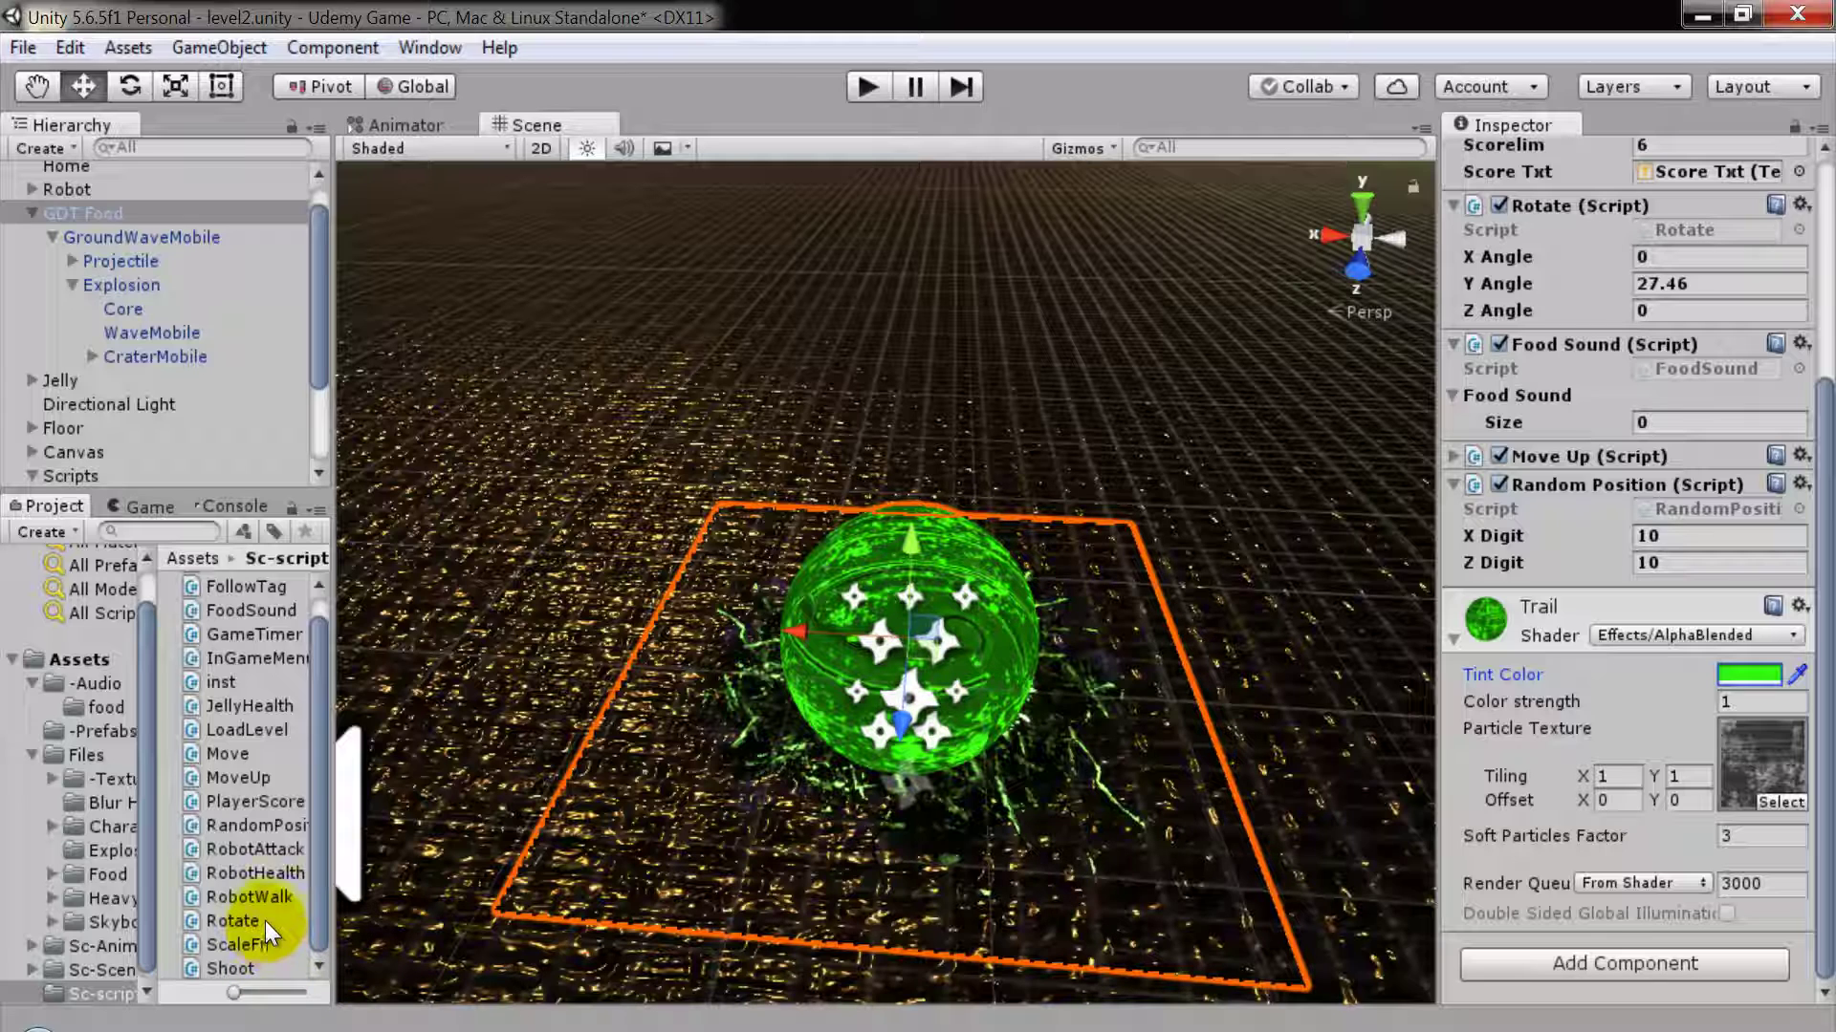
Step: Create a new C# script in the Sc-scripts folder and name it ChangeTint
{"action": "left_click", "coordinate": [294, 964]}
{"action": "right_click", "coordinate": [295, 958]}
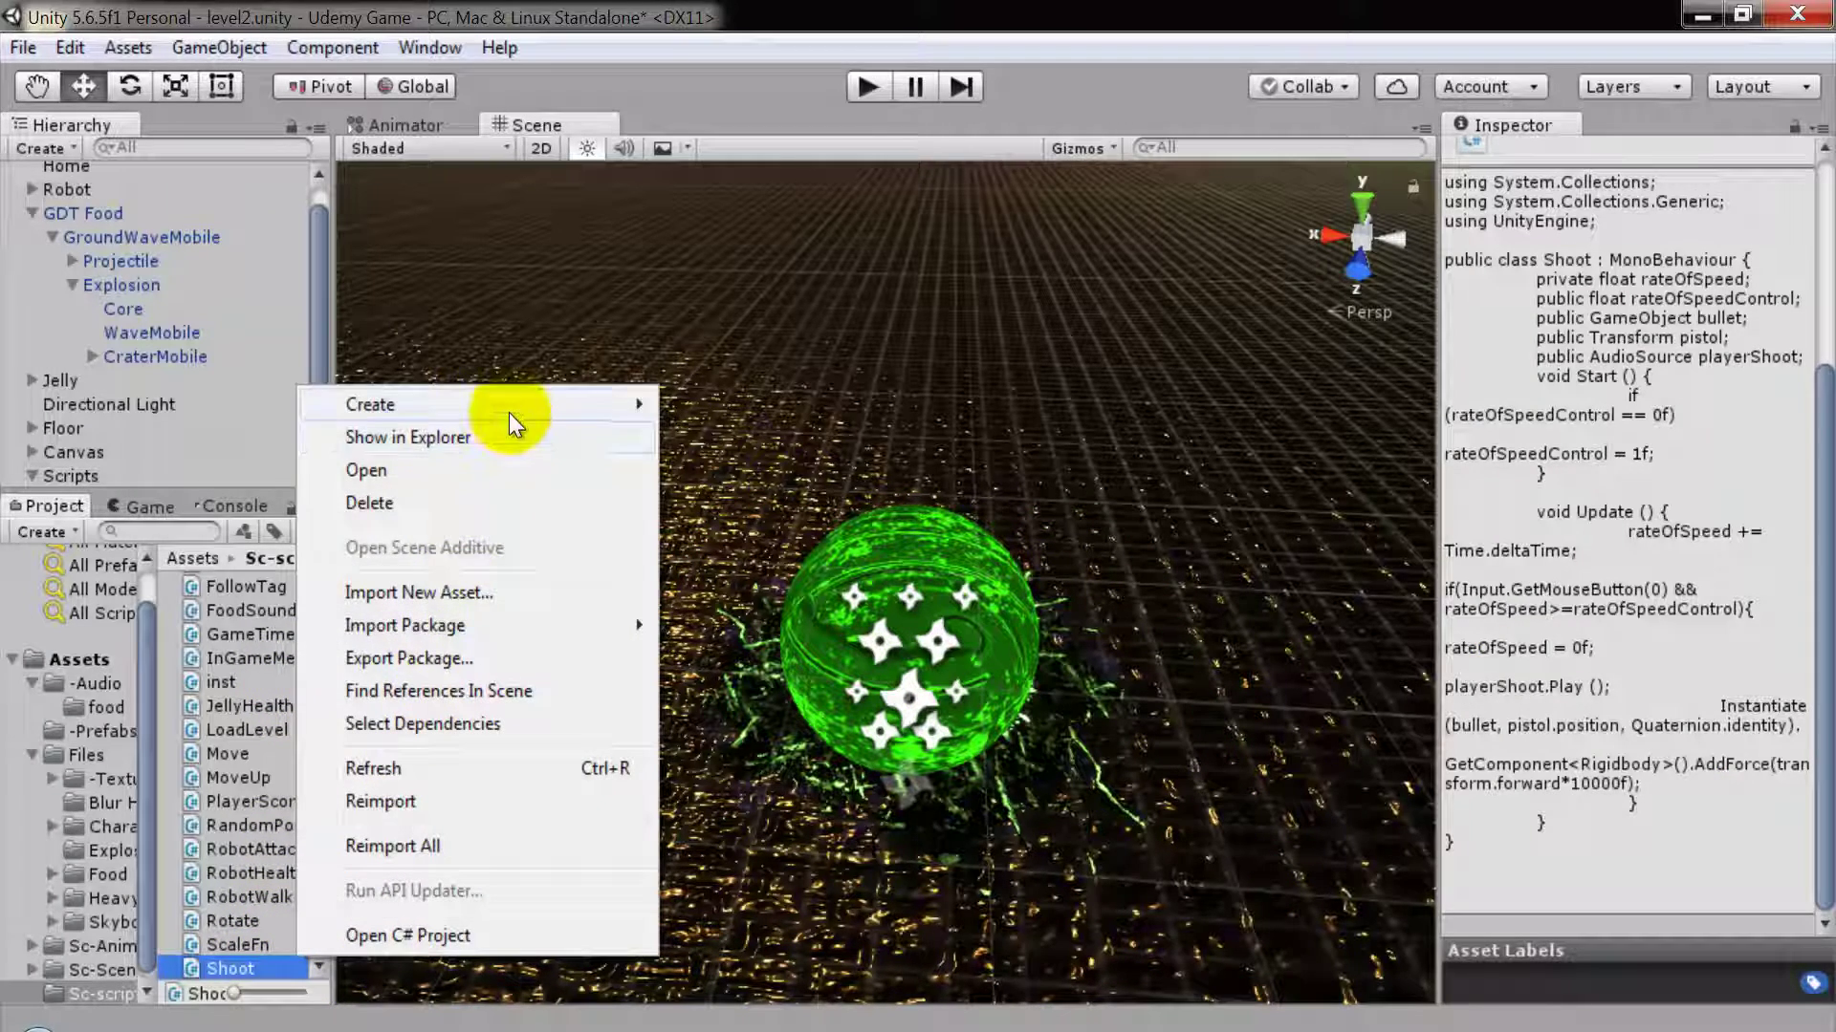
{"action": "mouse_move", "coordinate": [656, 401]}
{"action": "left_click", "coordinate": [763, 304]}
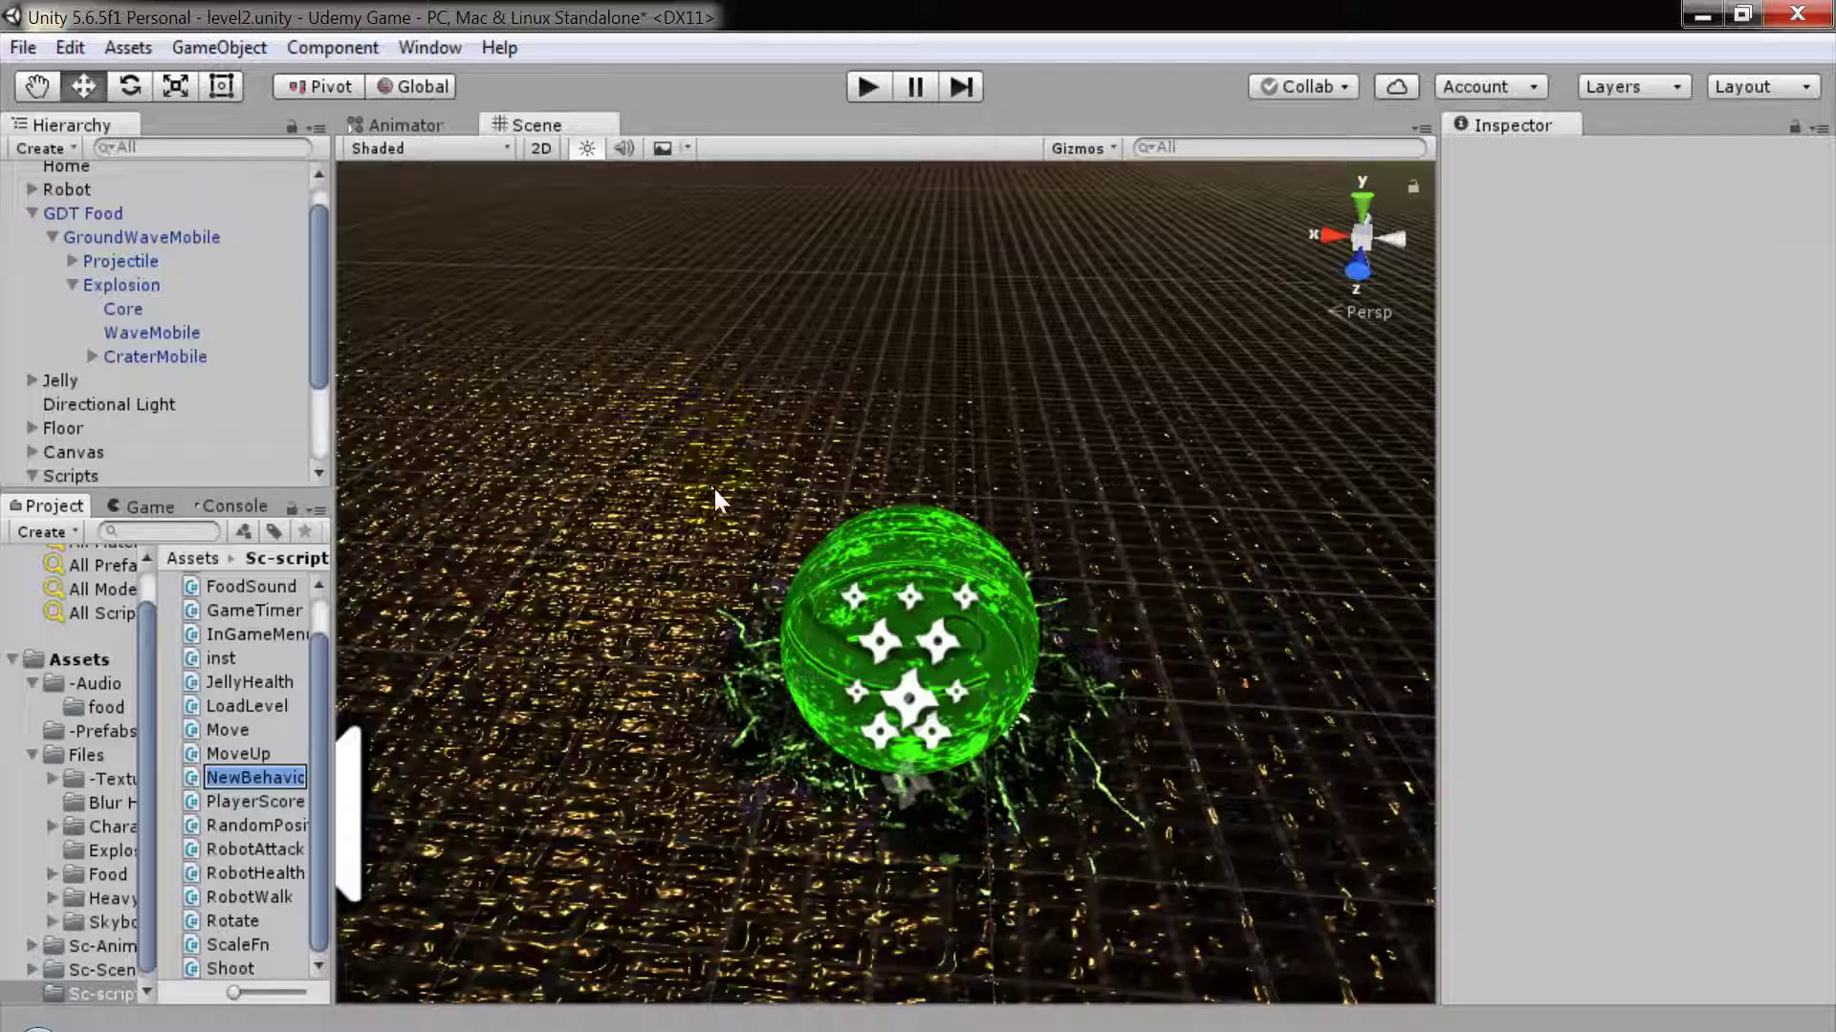
{"action": "type", "text": "c"}
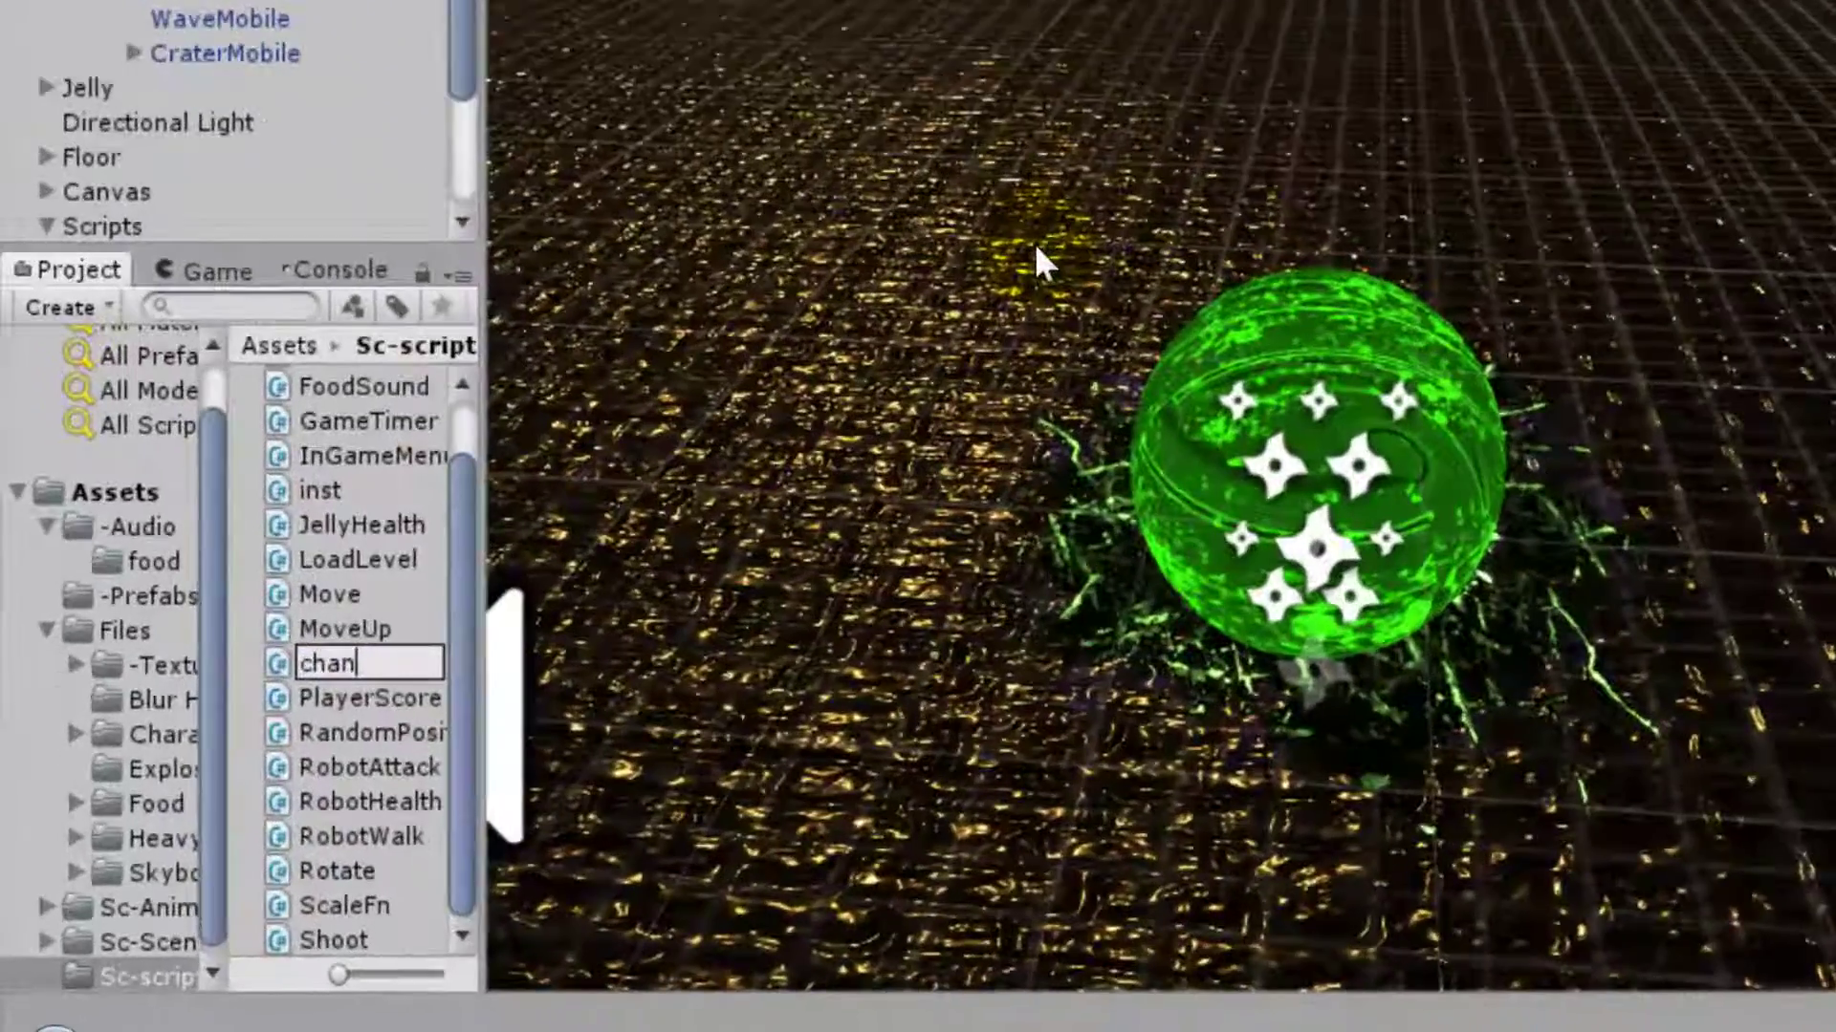
{"action": "key", "text": "BackSpace"}
{"action": "type", "text": "Cha"}
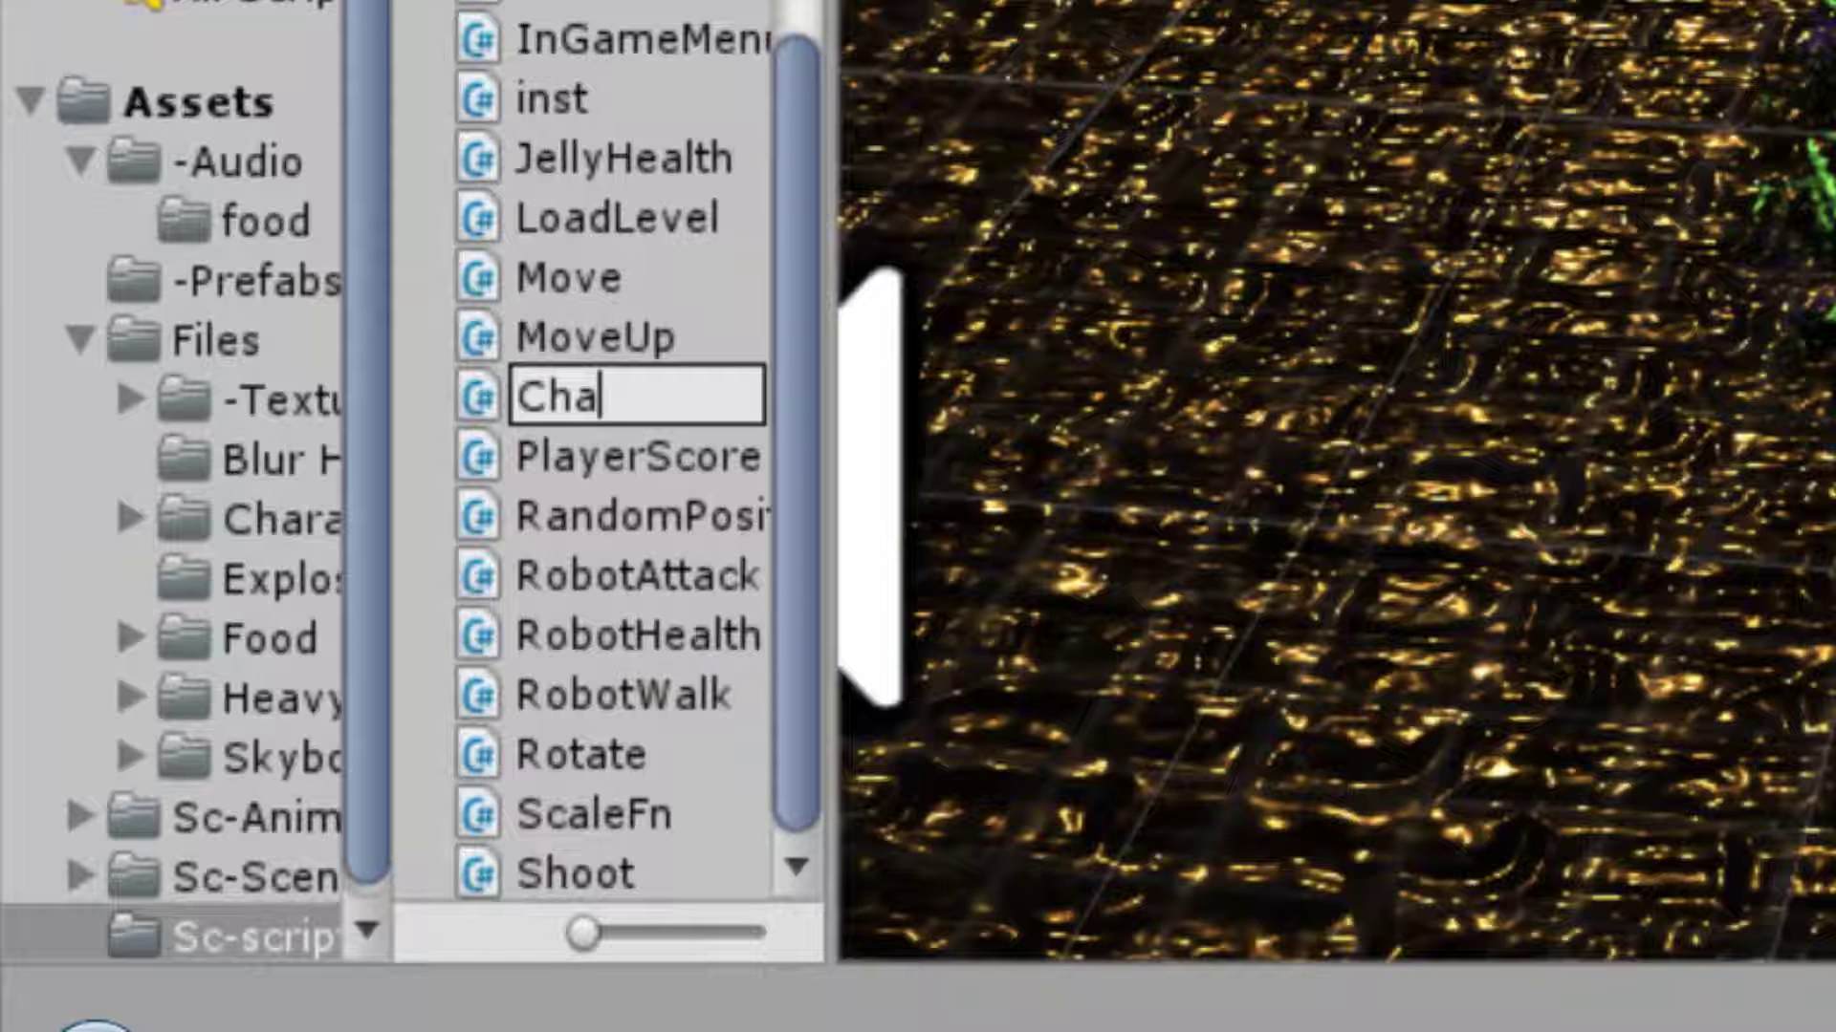
{"action": "type", "text": "ngeT"}
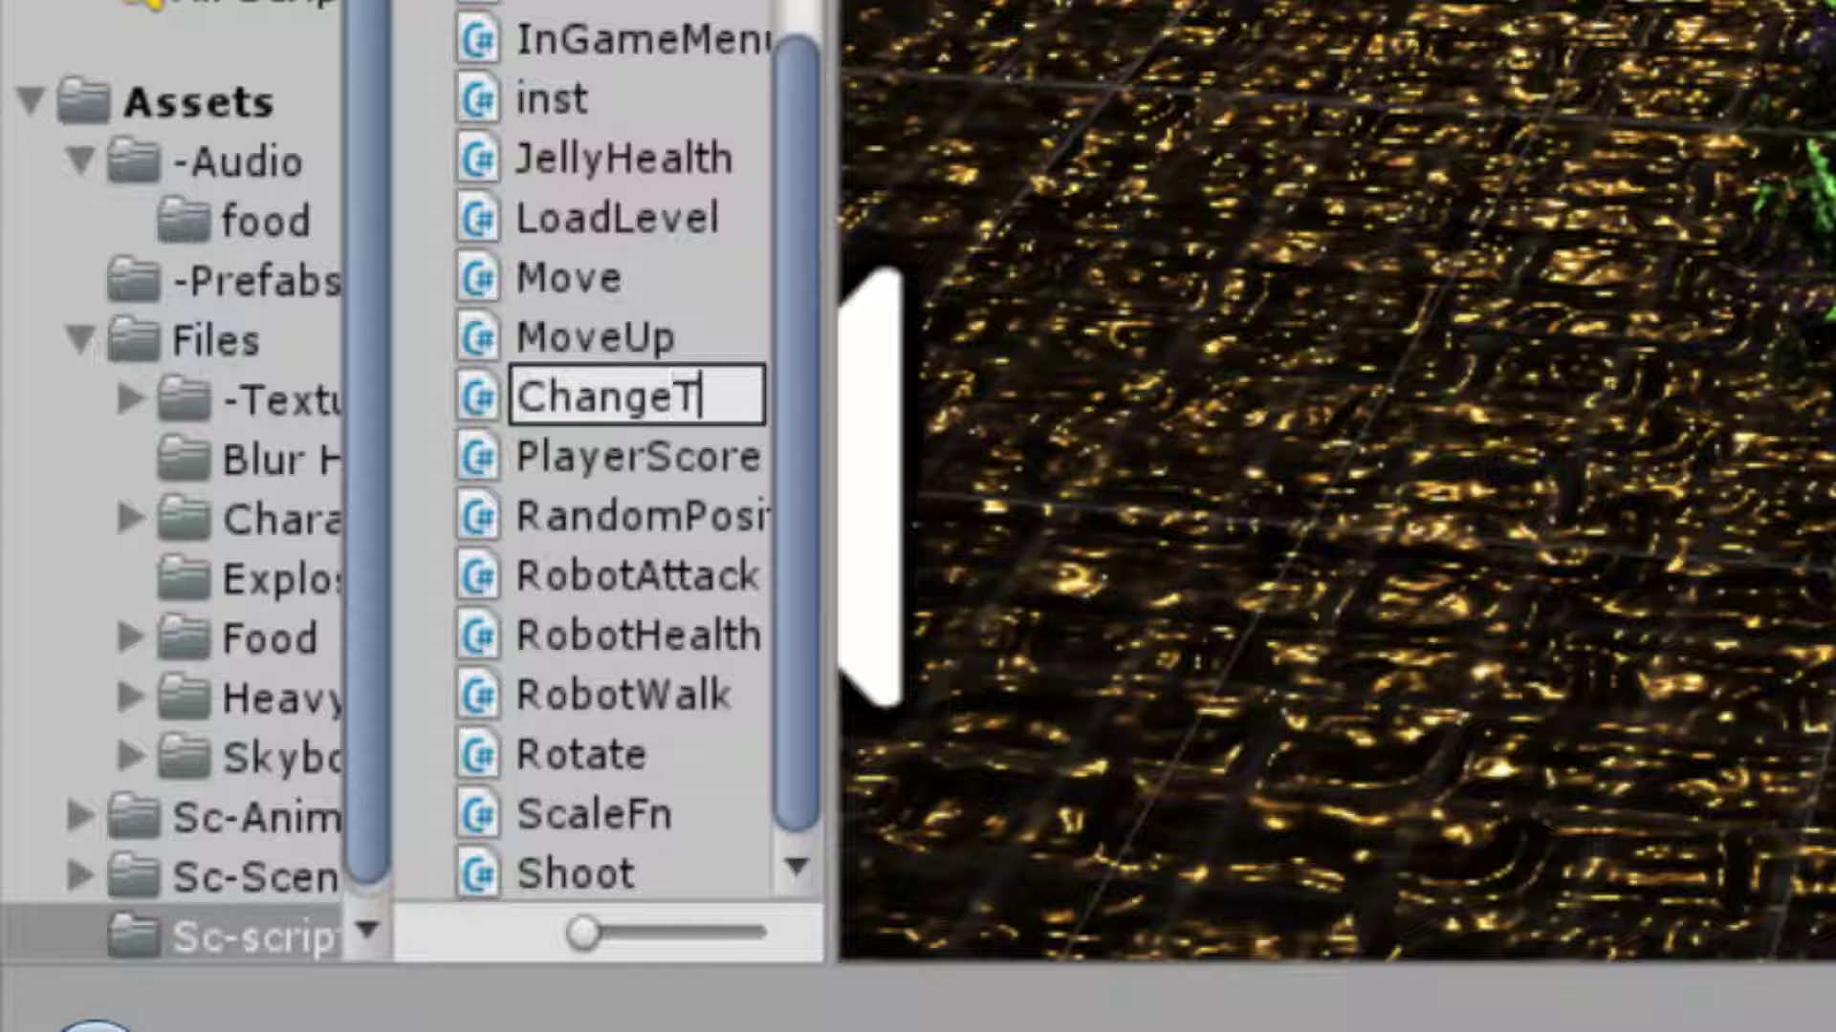
{"action": "type", "text": "int"}
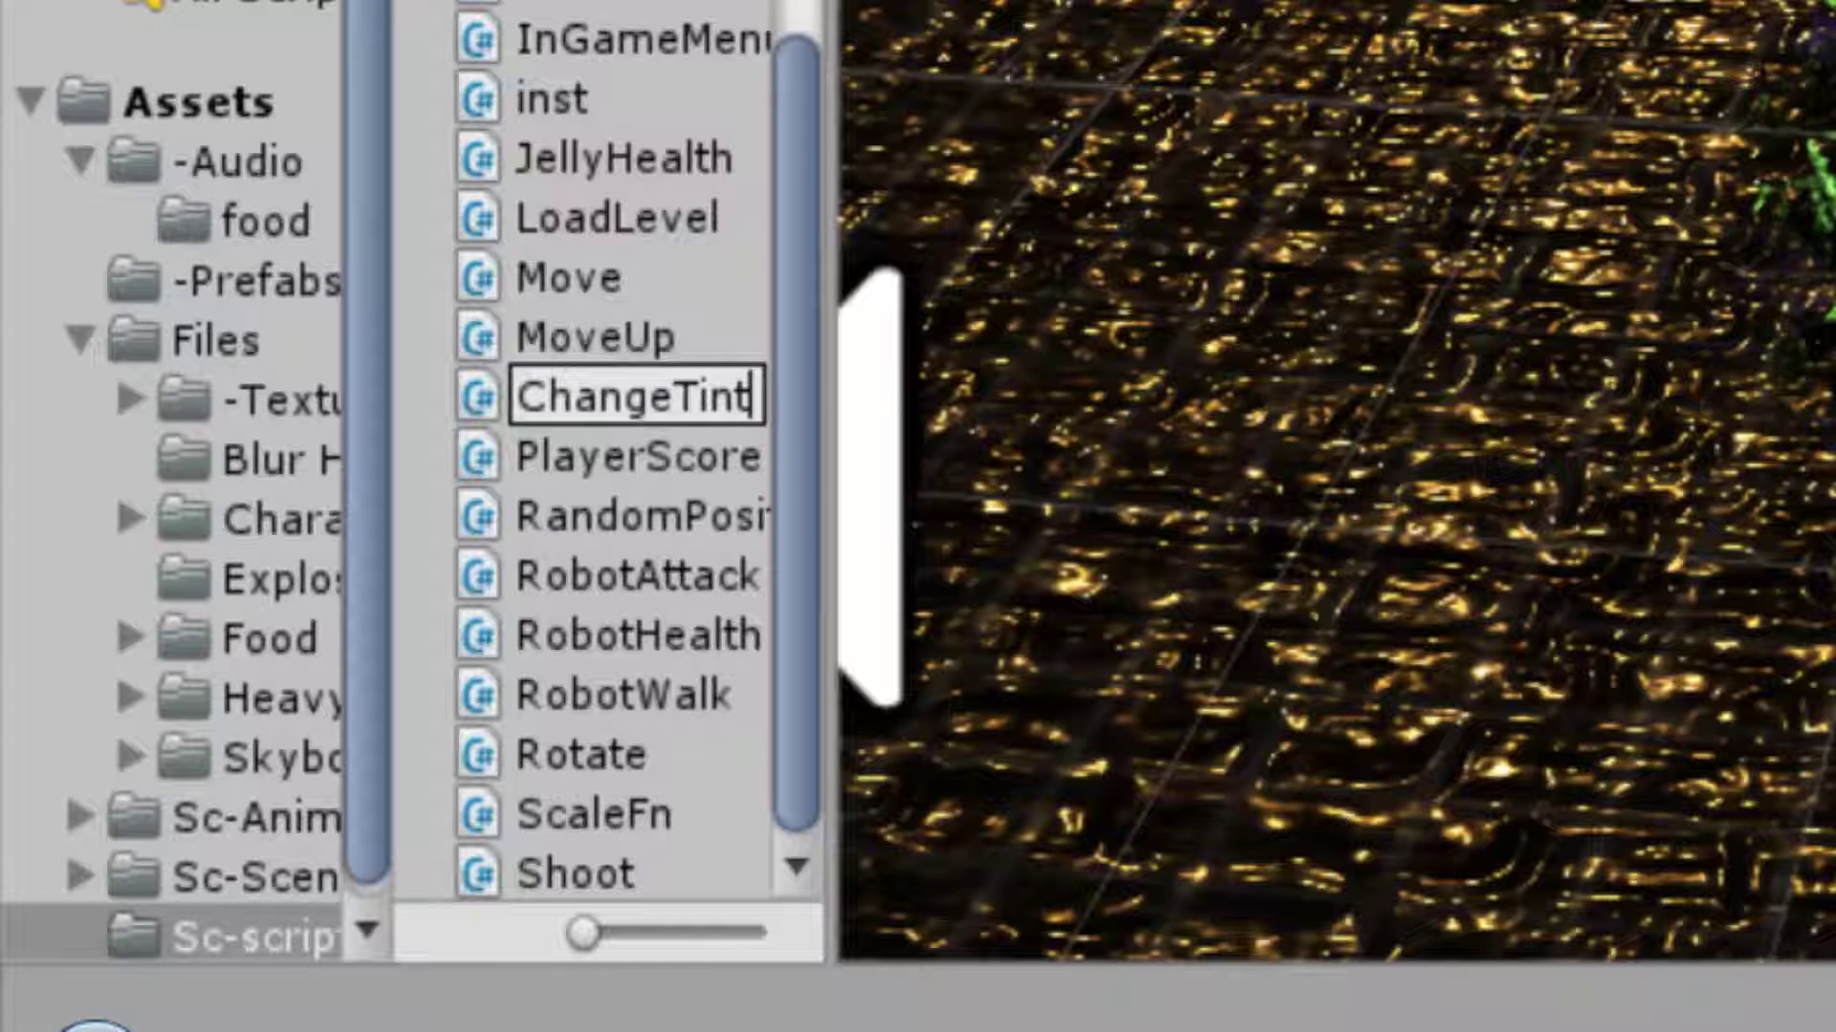
{"action": "key", "text": "Return"}
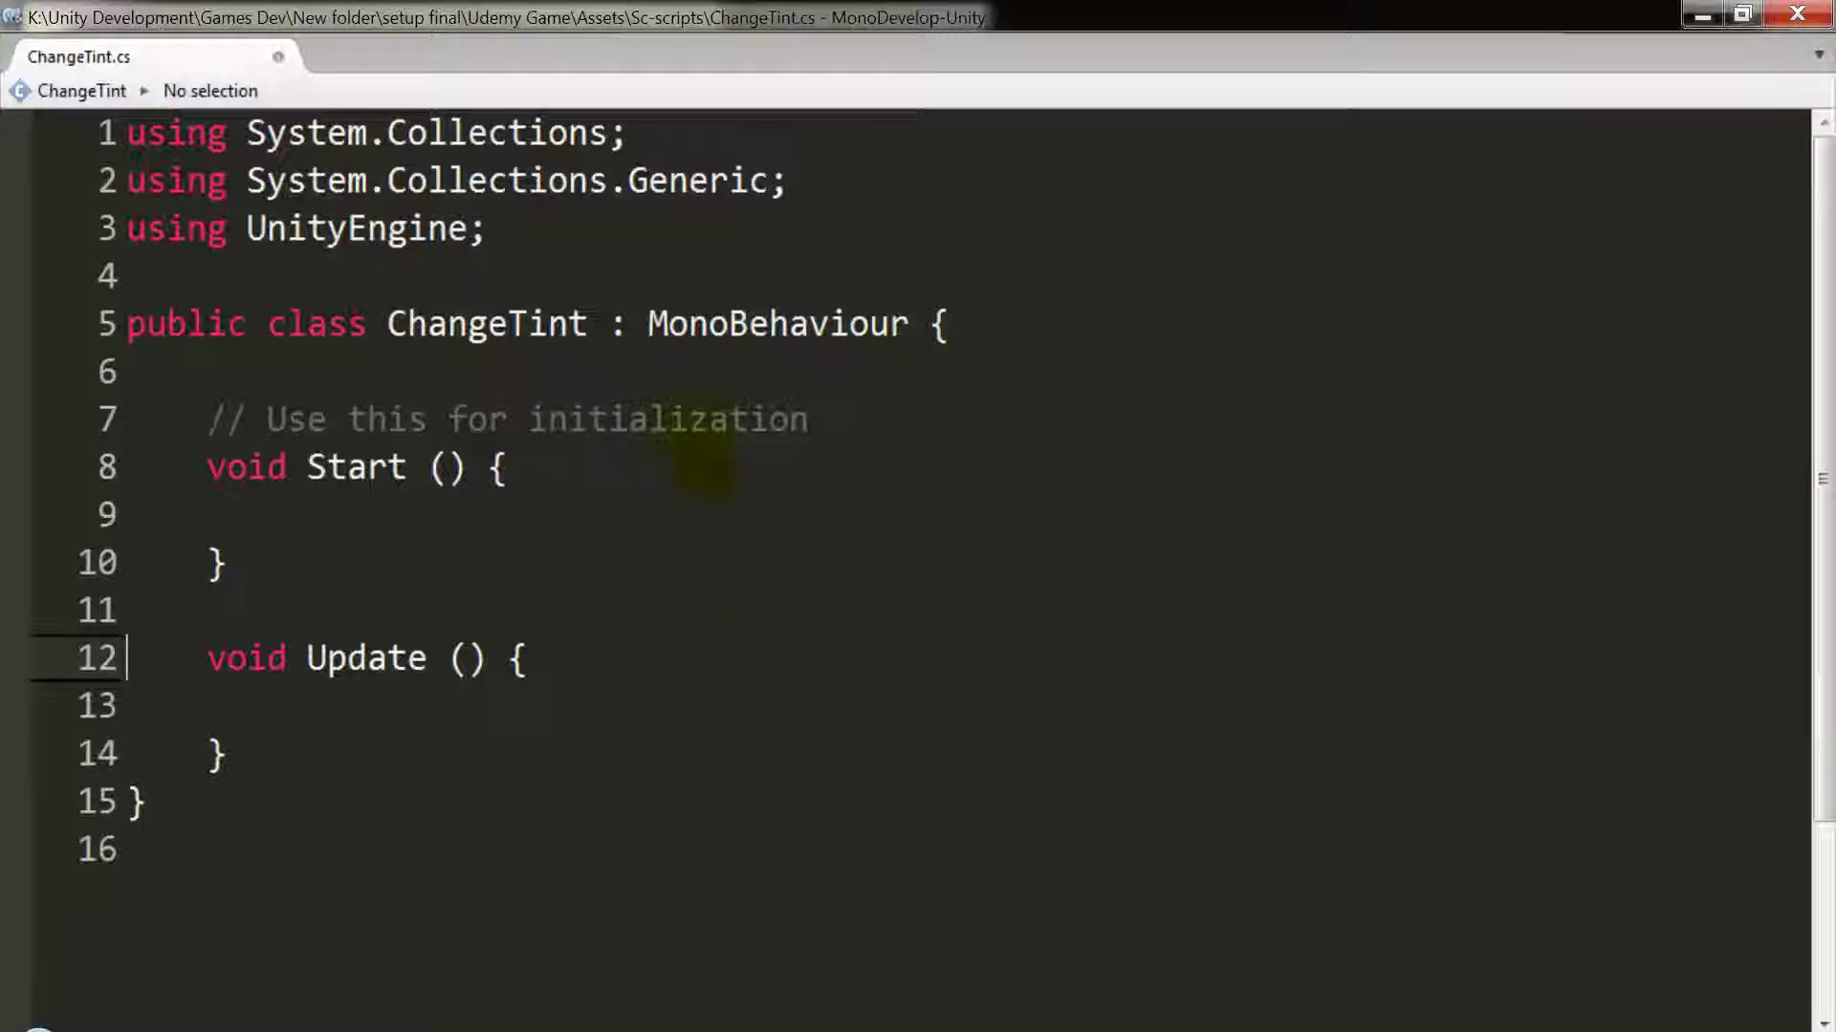
Step: Delete the '// Use this for initialization' comment and clear the unfinished 'public Co' text
{"action": "triple_click", "coordinate": [801, 418]}
{"action": "key", "text": "Delete"}
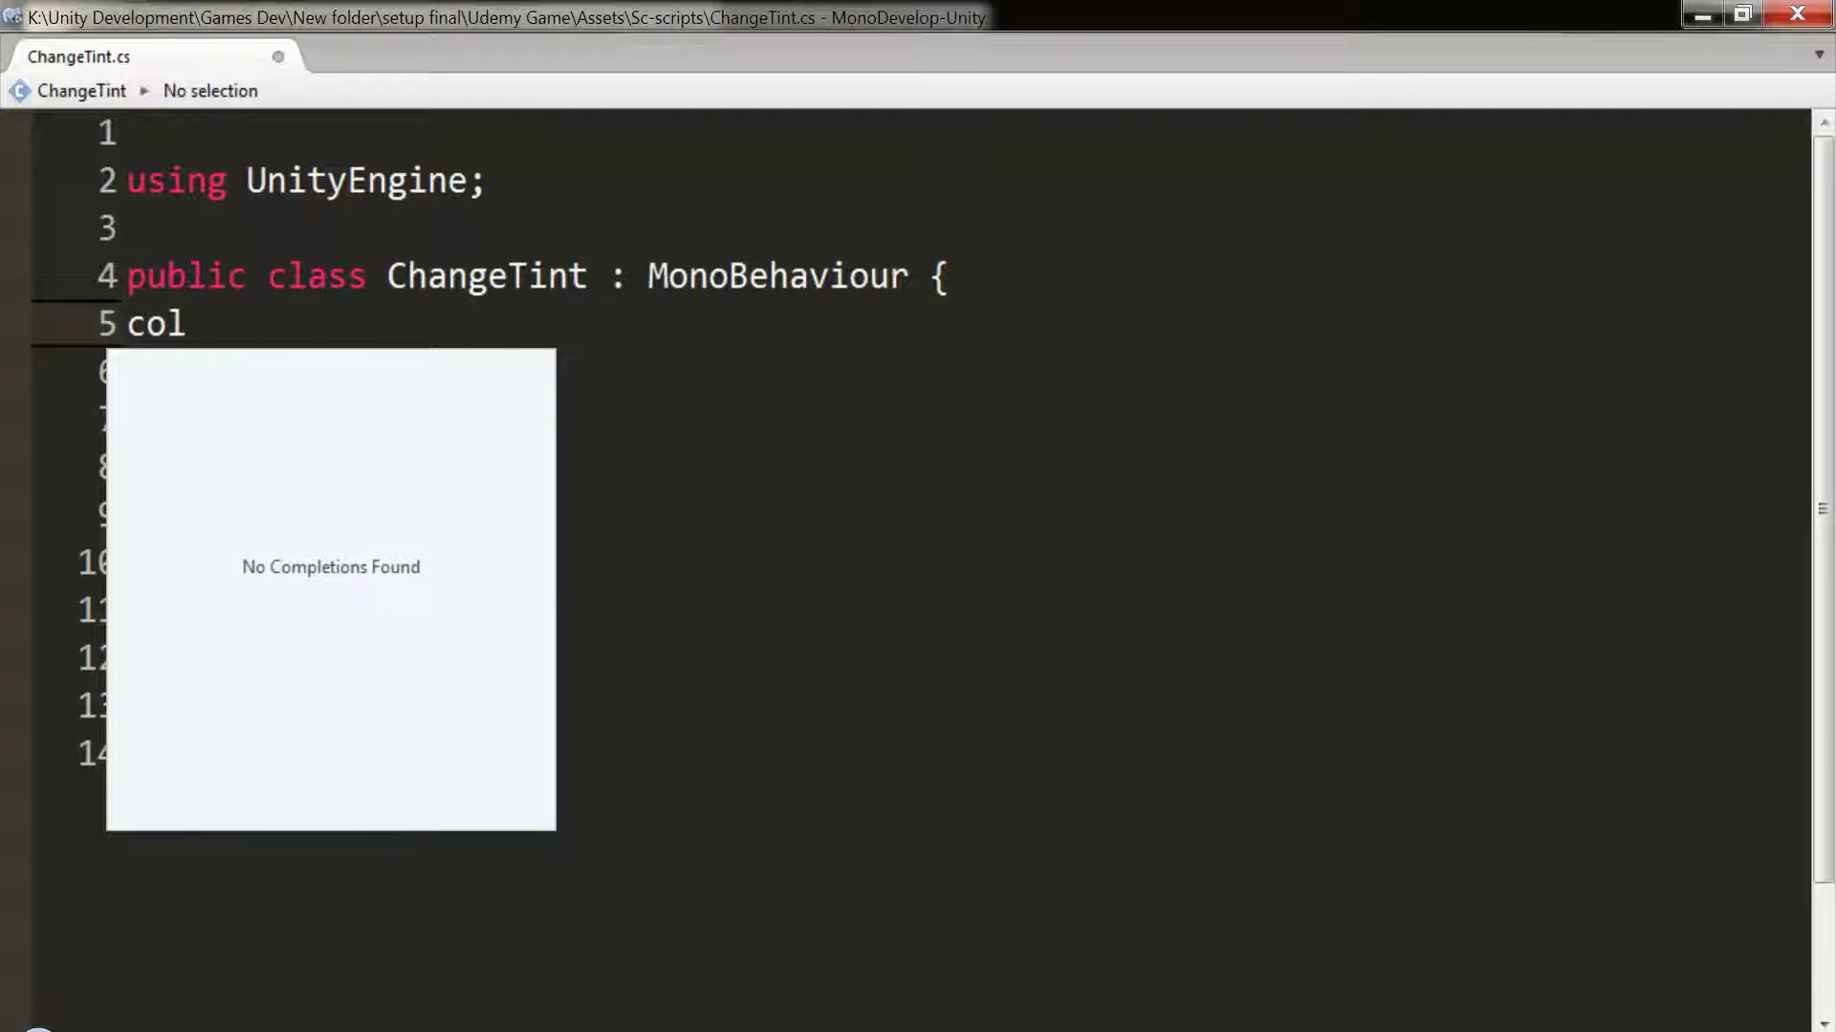
{"action": "key", "text": "BackSpace"}
{"action": "key", "text": "BackSpace"}
{"action": "key", "text": "BackSpace"}
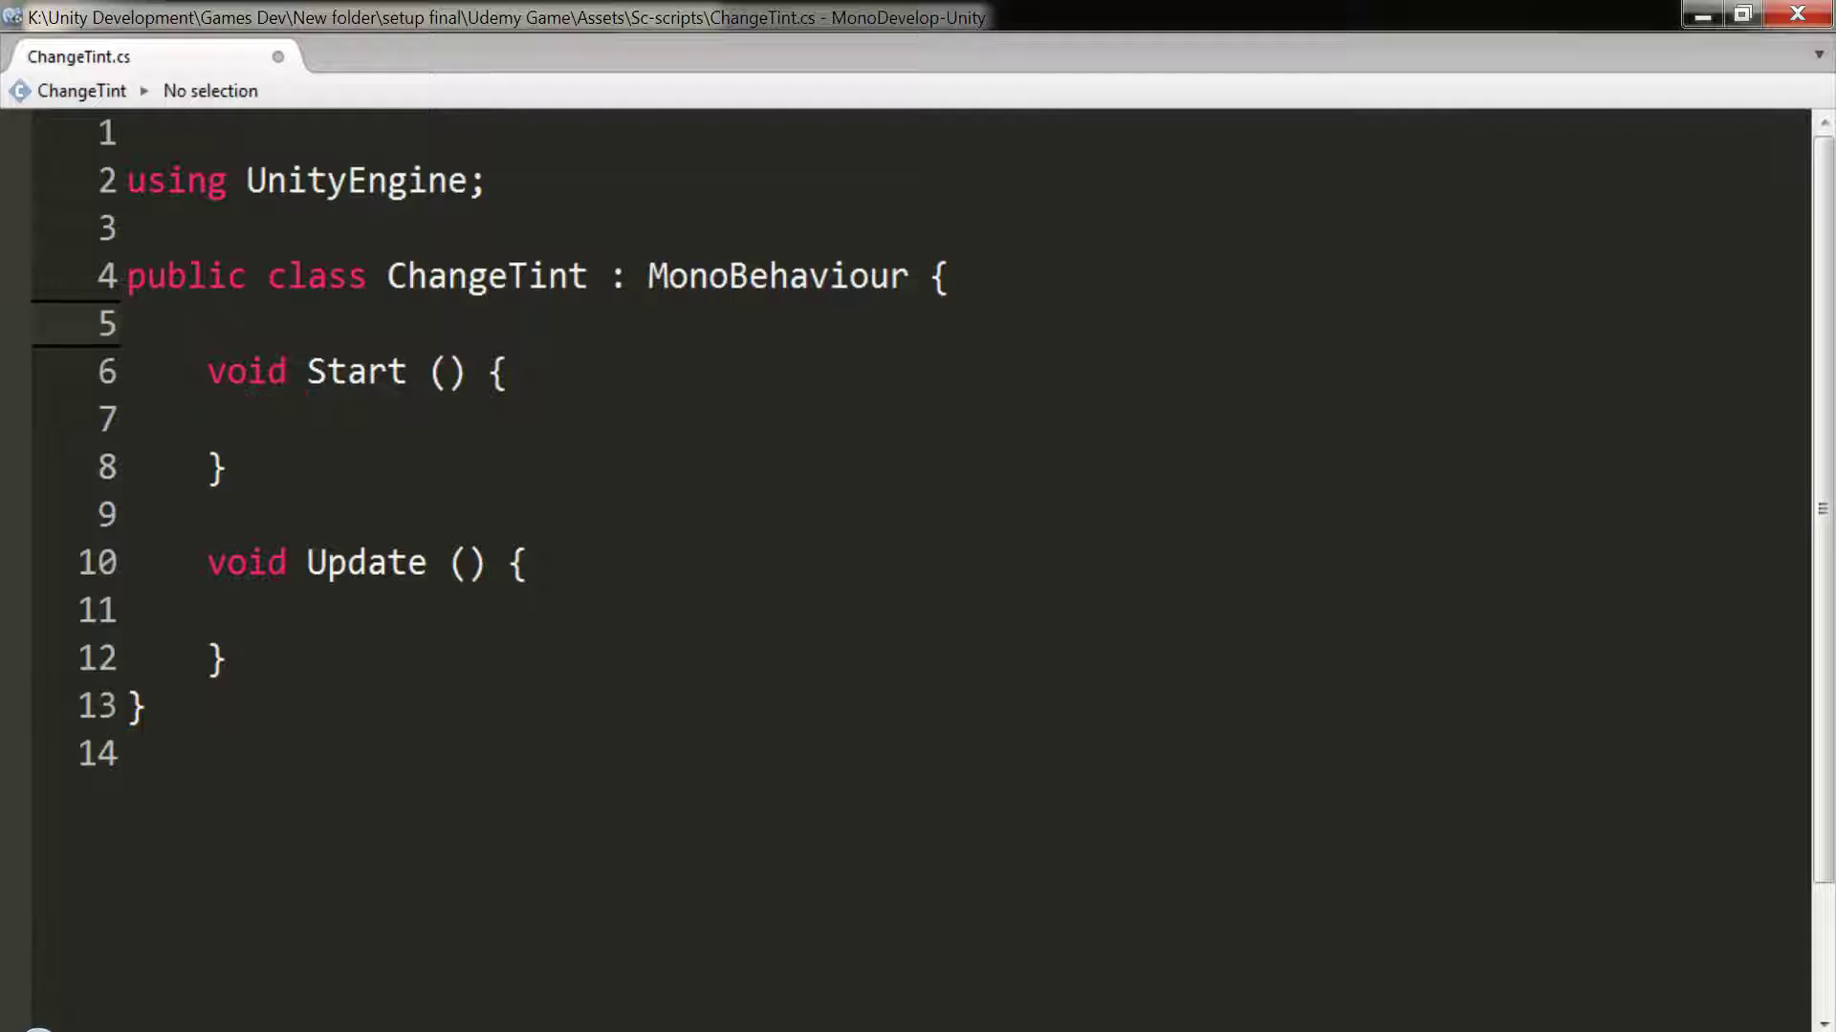
{"action": "type", "text": "co"}
{"action": "key", "text": "BackSpace"}
{"action": "key", "text": "BackSpace"}
{"action": "key", "text": "Down"}
{"action": "type", "text": "c Co"}
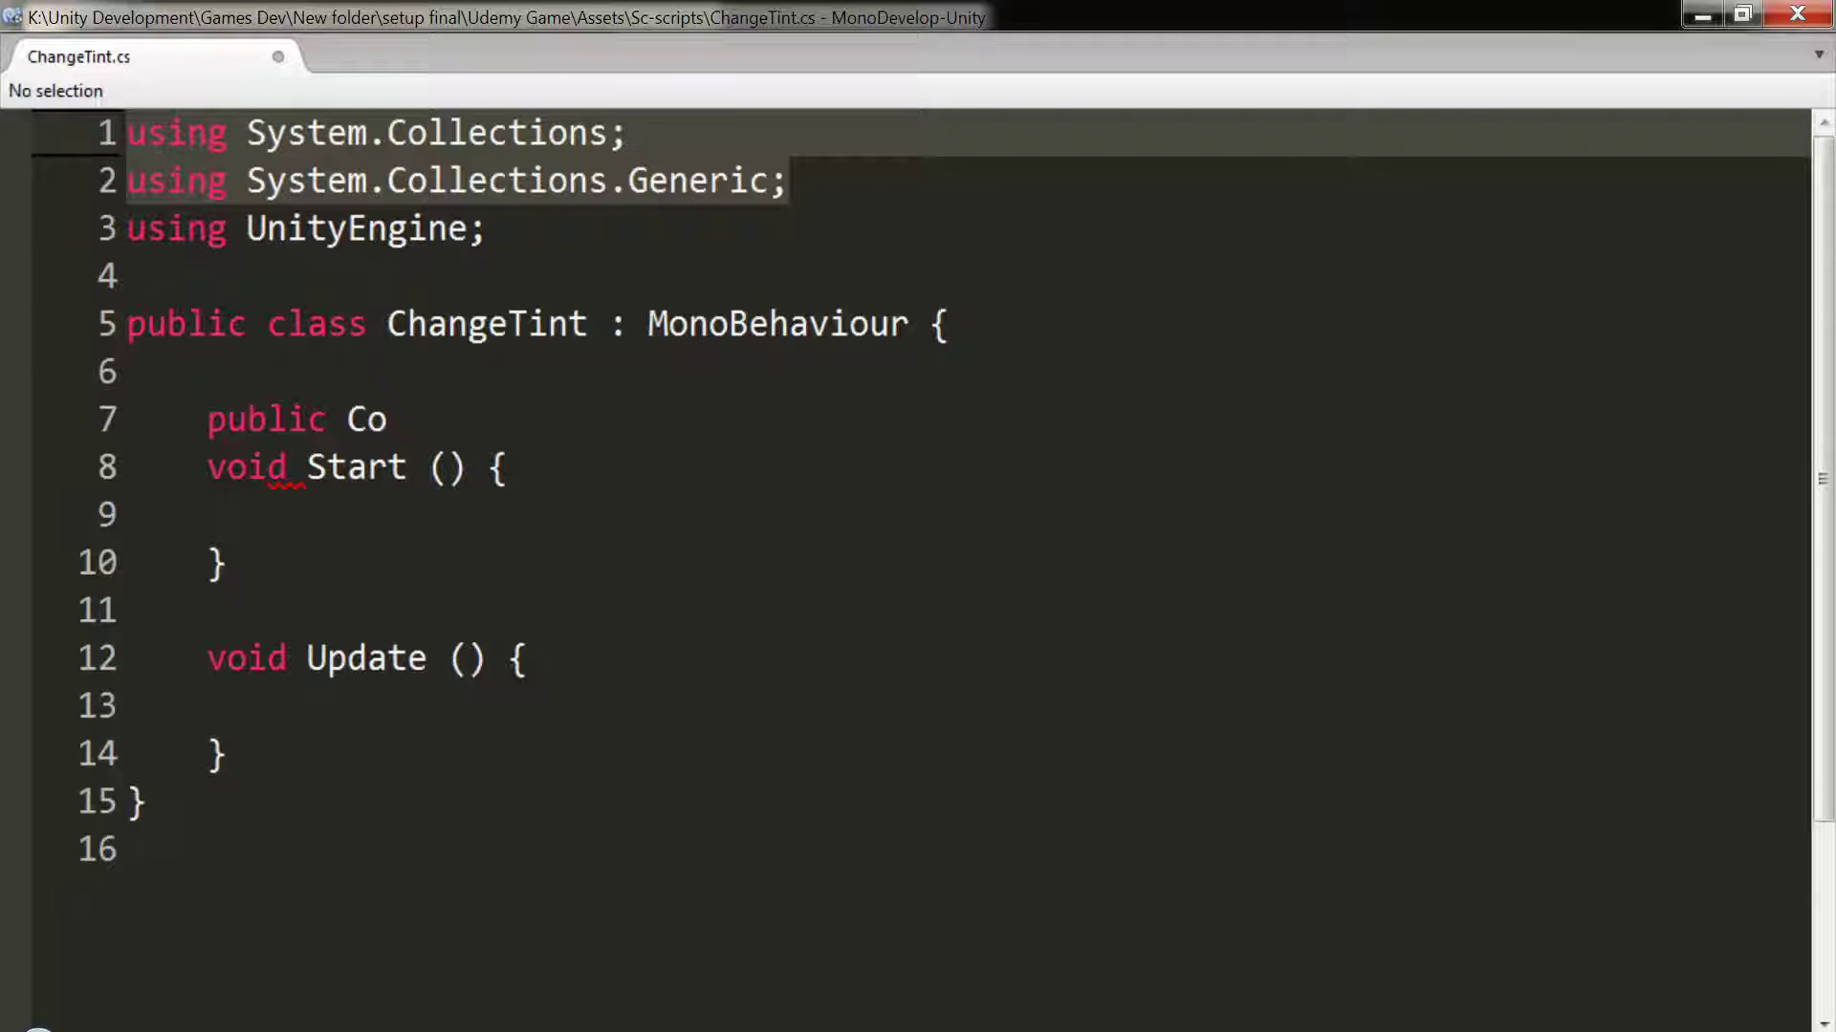
{"action": "left_click_drag", "start_coordinate": [383, 421], "coordinate": [162, 387]}
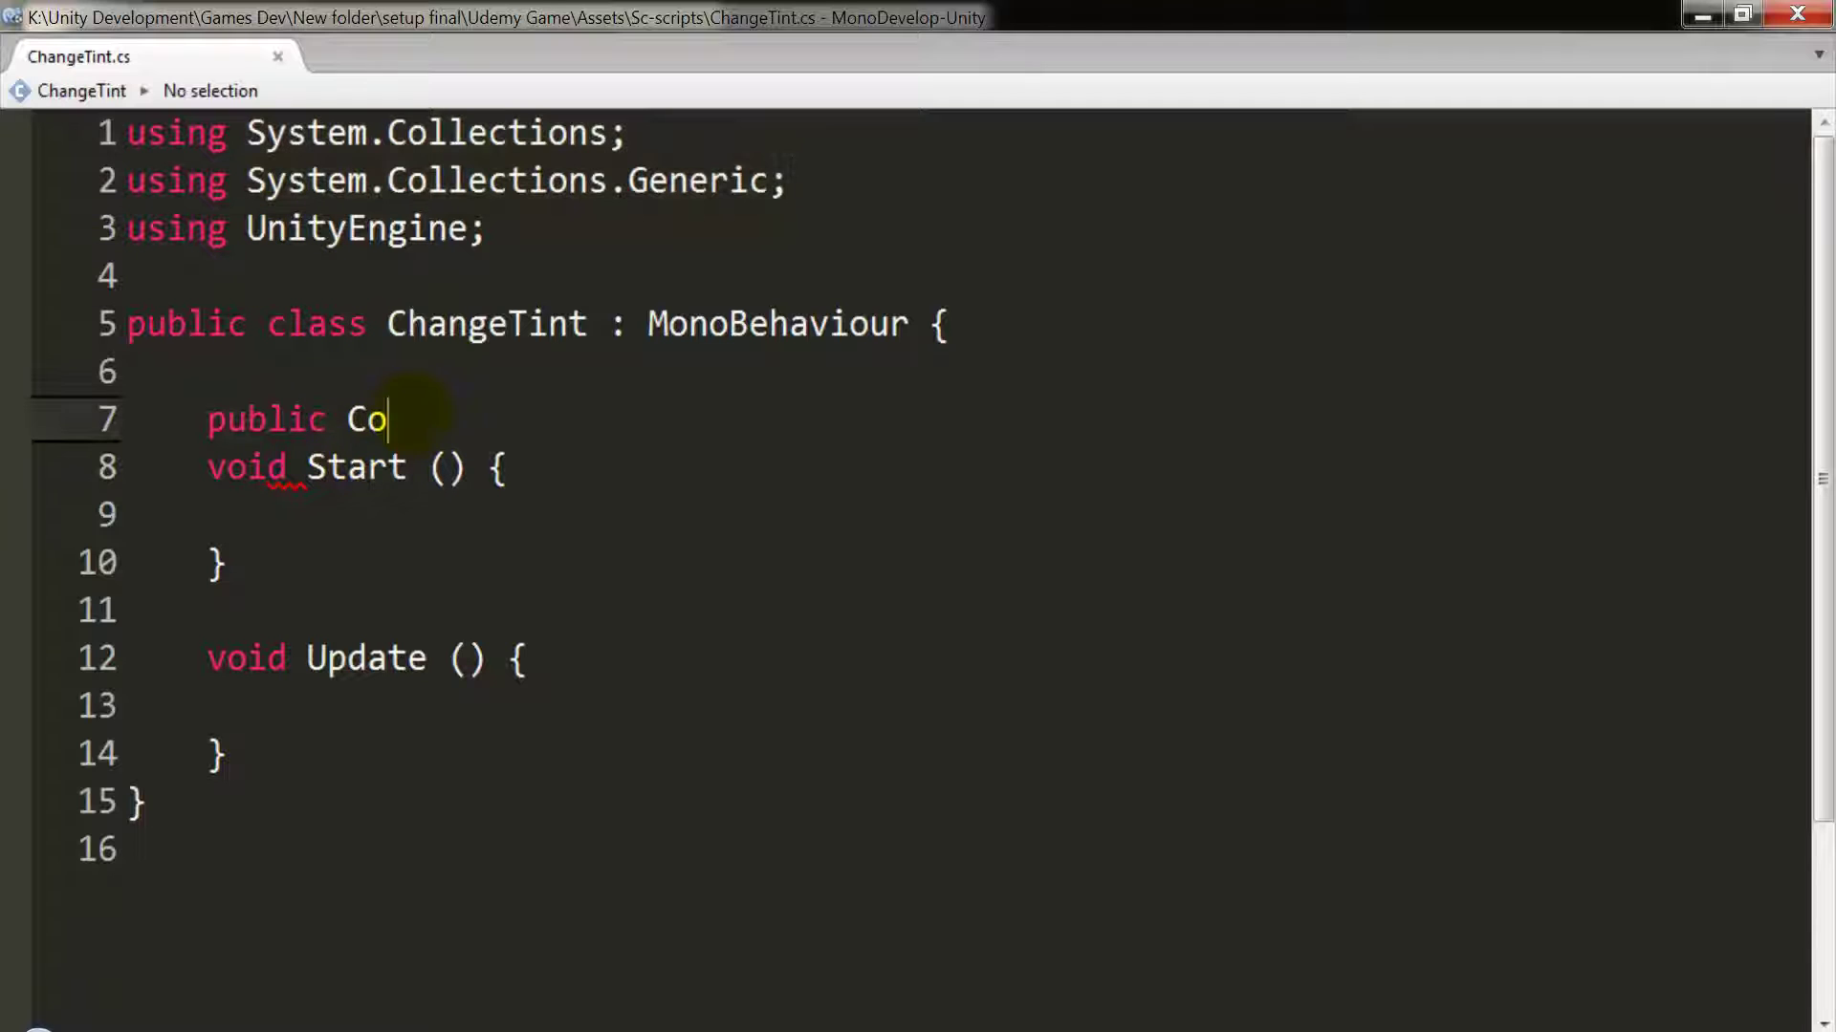
{"action": "key", "text": "BackSpace"}
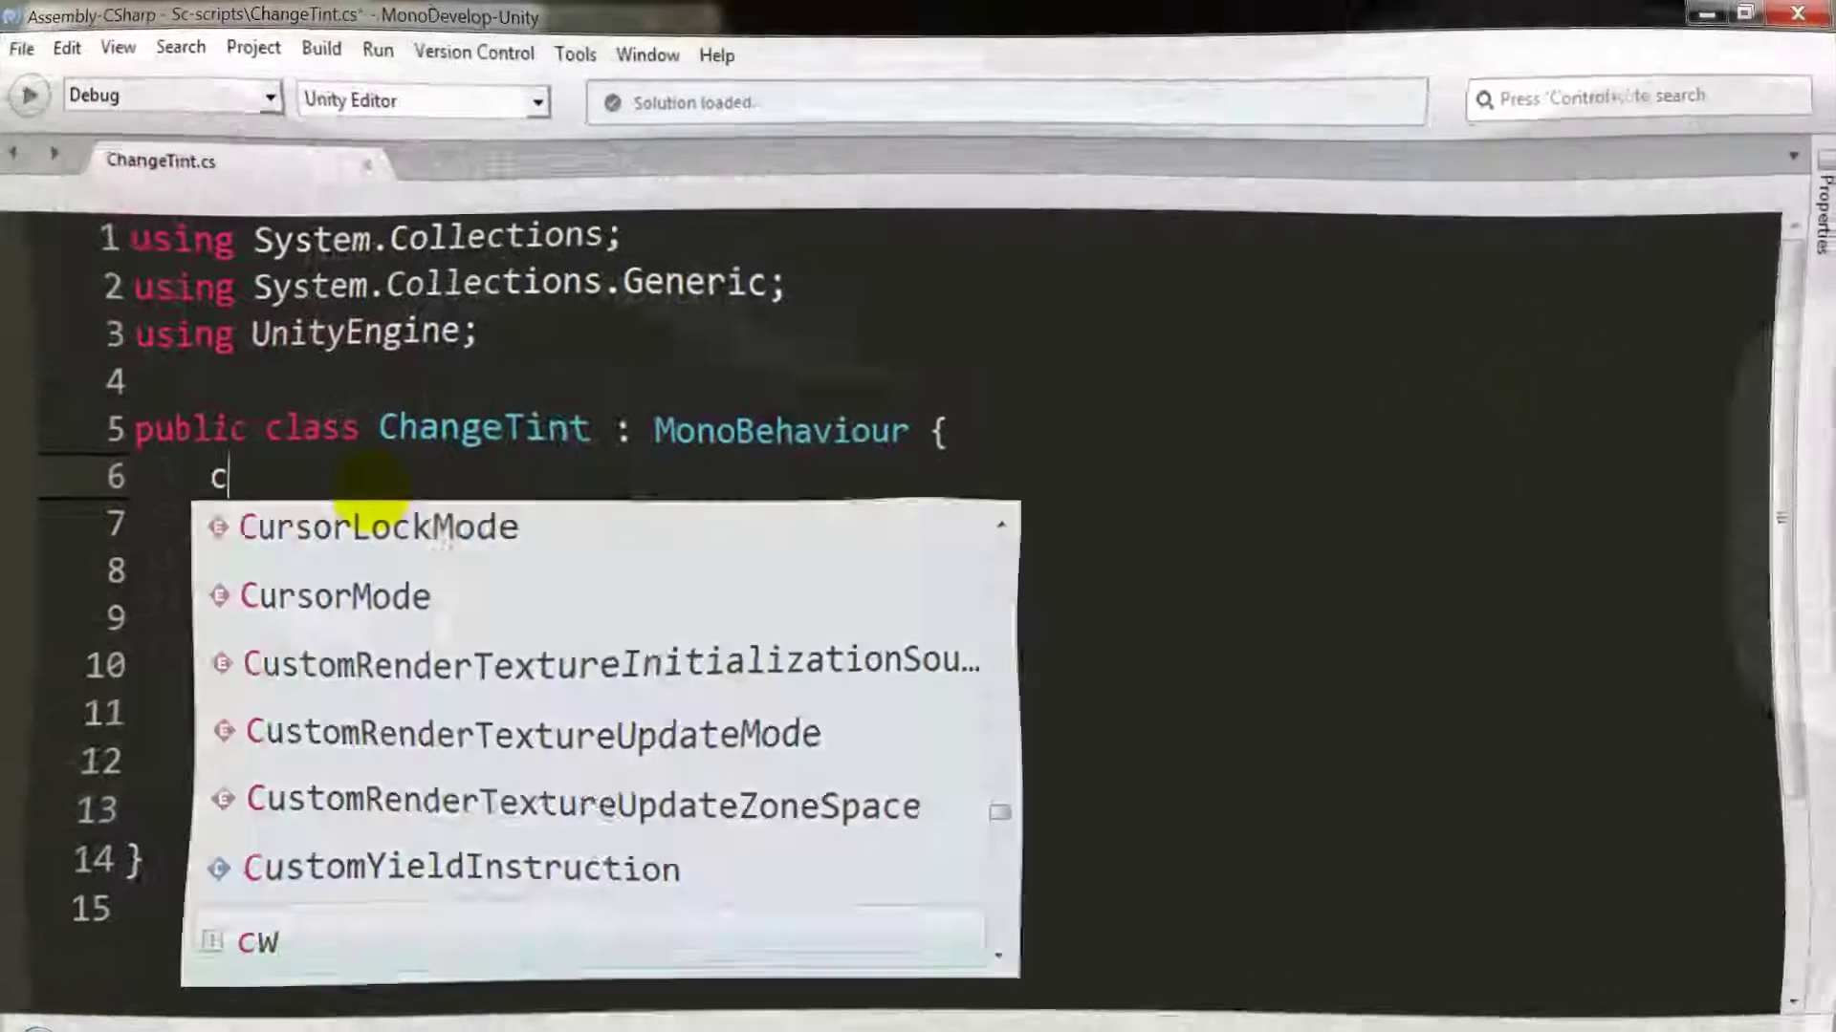
Step: Declare 'public Color tColor;' on line 6, with an empty line below it
{"action": "type", "text": "o"}
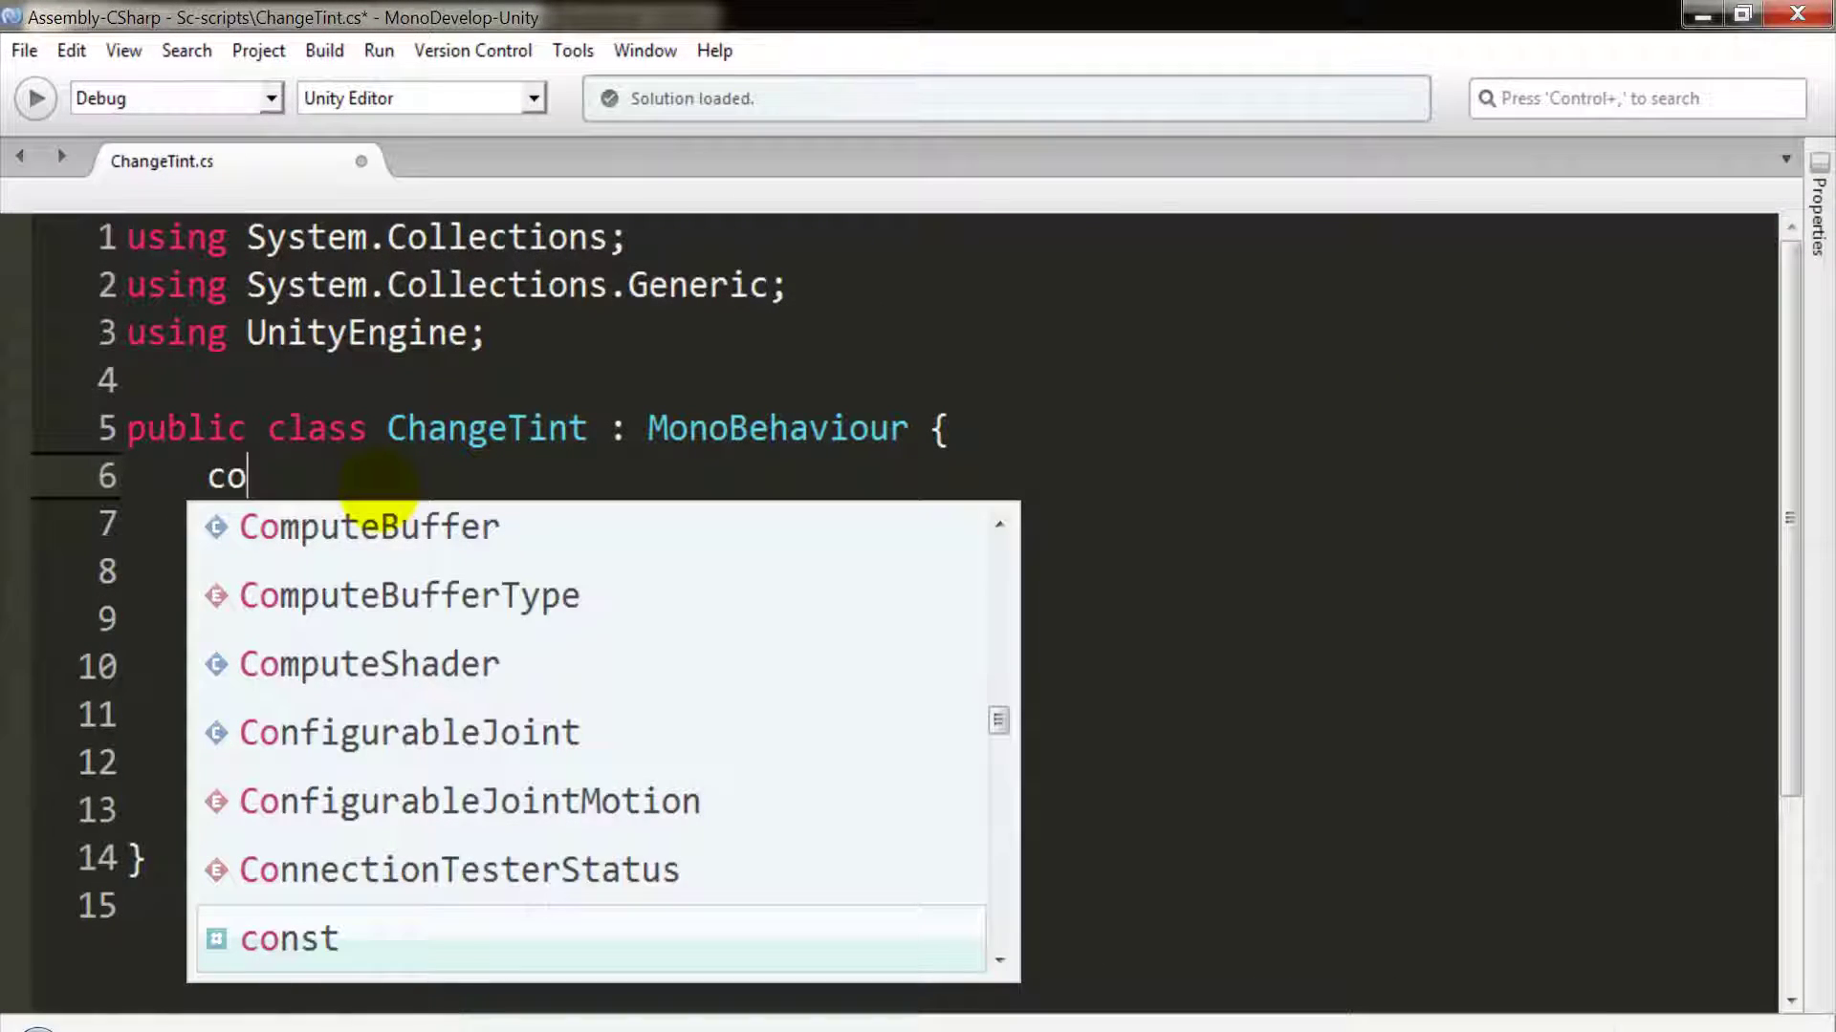
{"action": "type", "text": "l"}
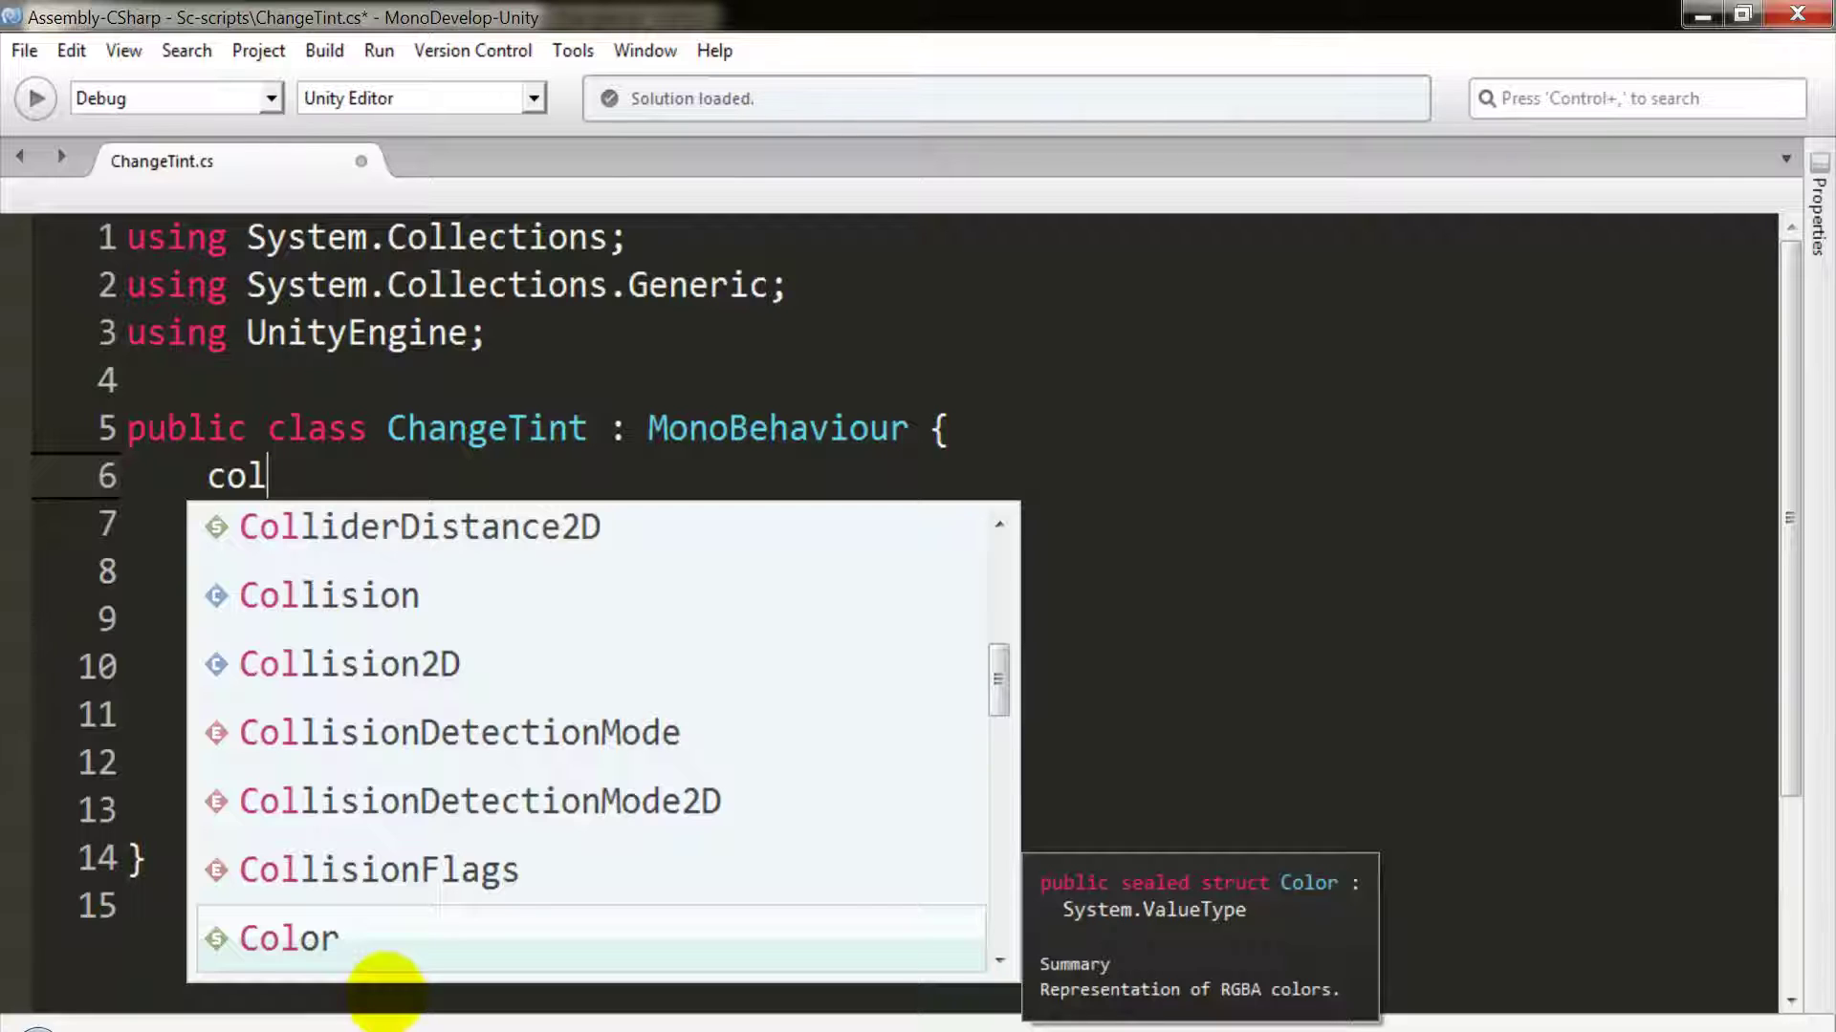
{"action": "key", "text": "BackSpace"}
{"action": "key", "text": "BackSpace"}
{"action": "key", "text": "BackSpace"}
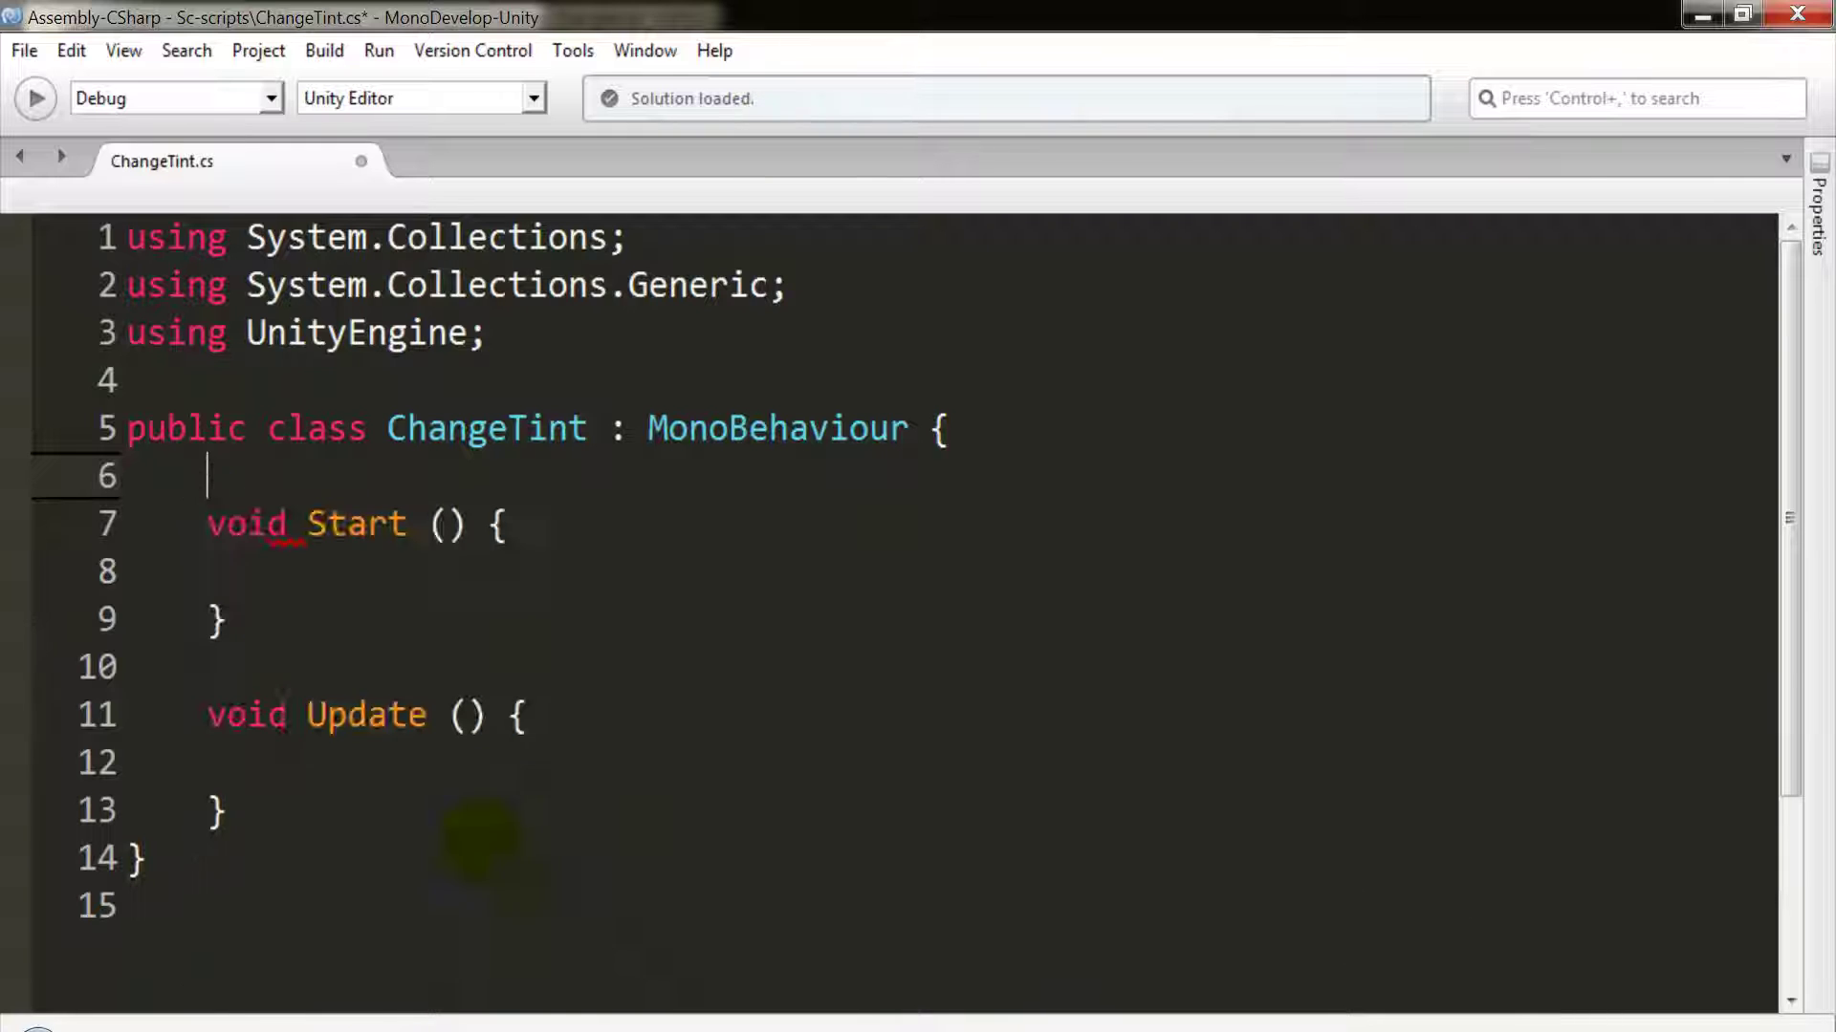
{"action": "type", "text": "pu"}
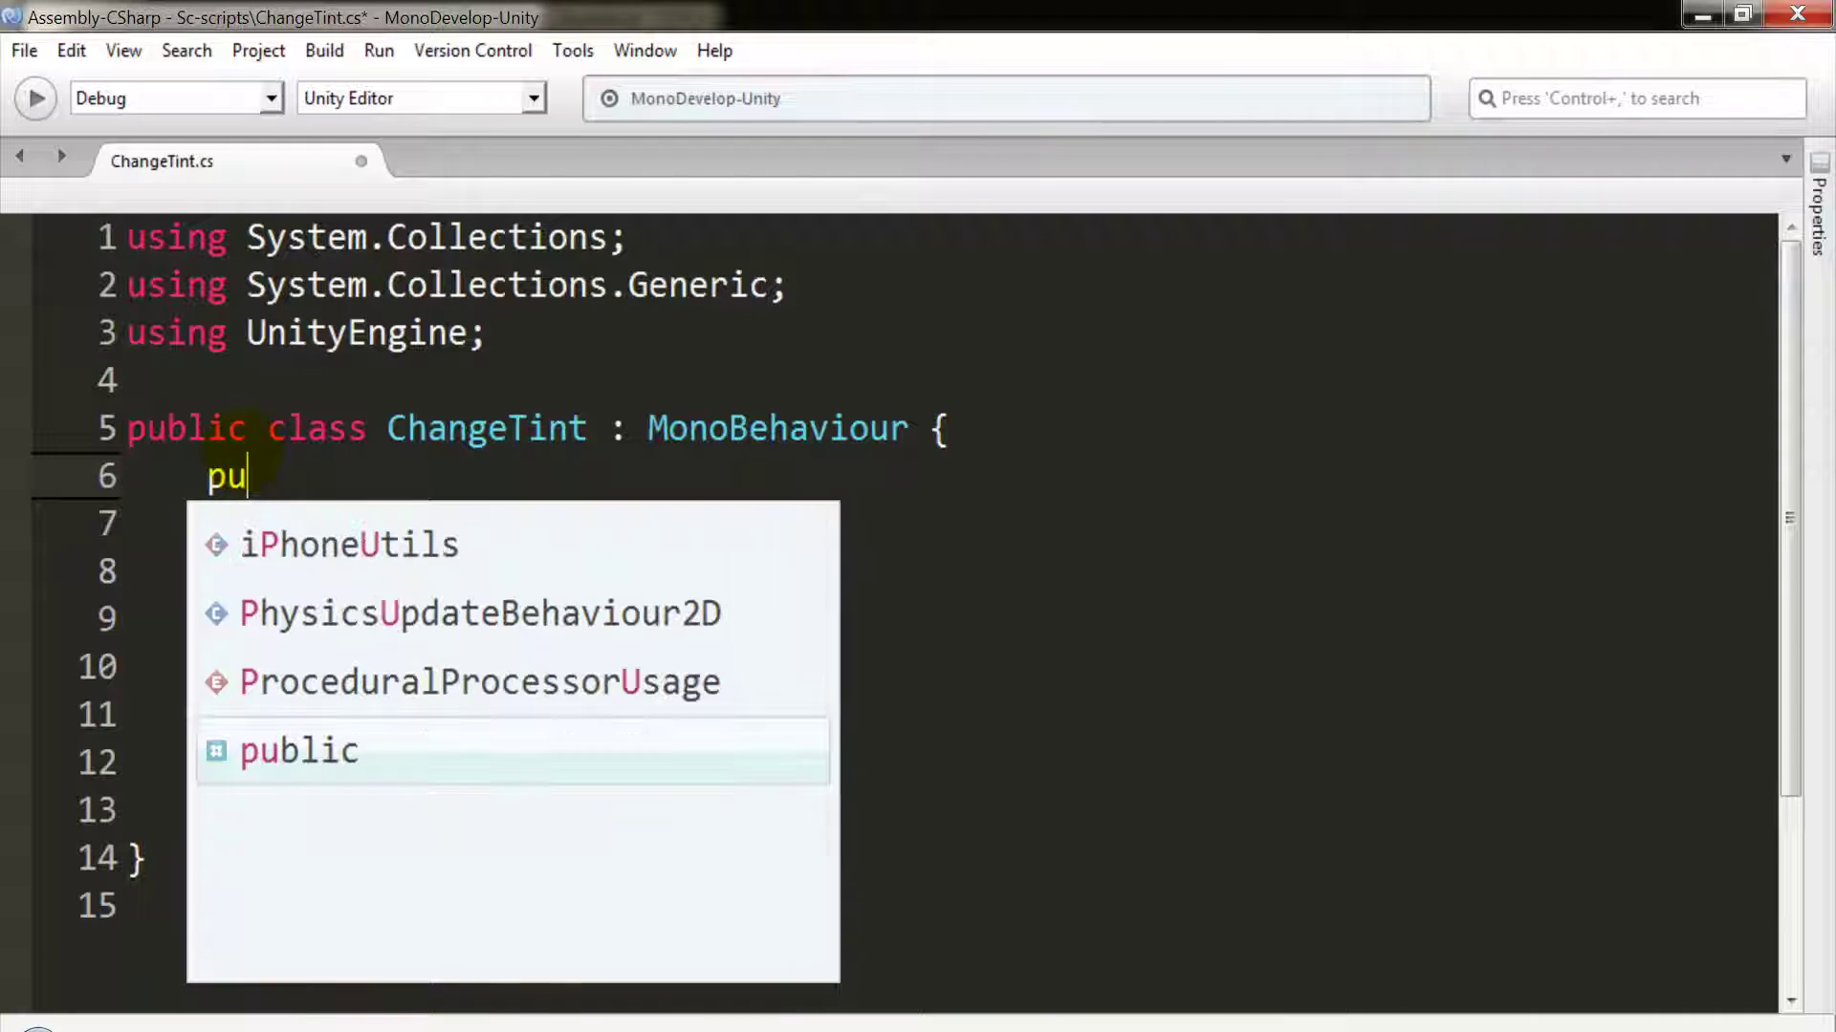
{"action": "type", "text": "blic Co"}
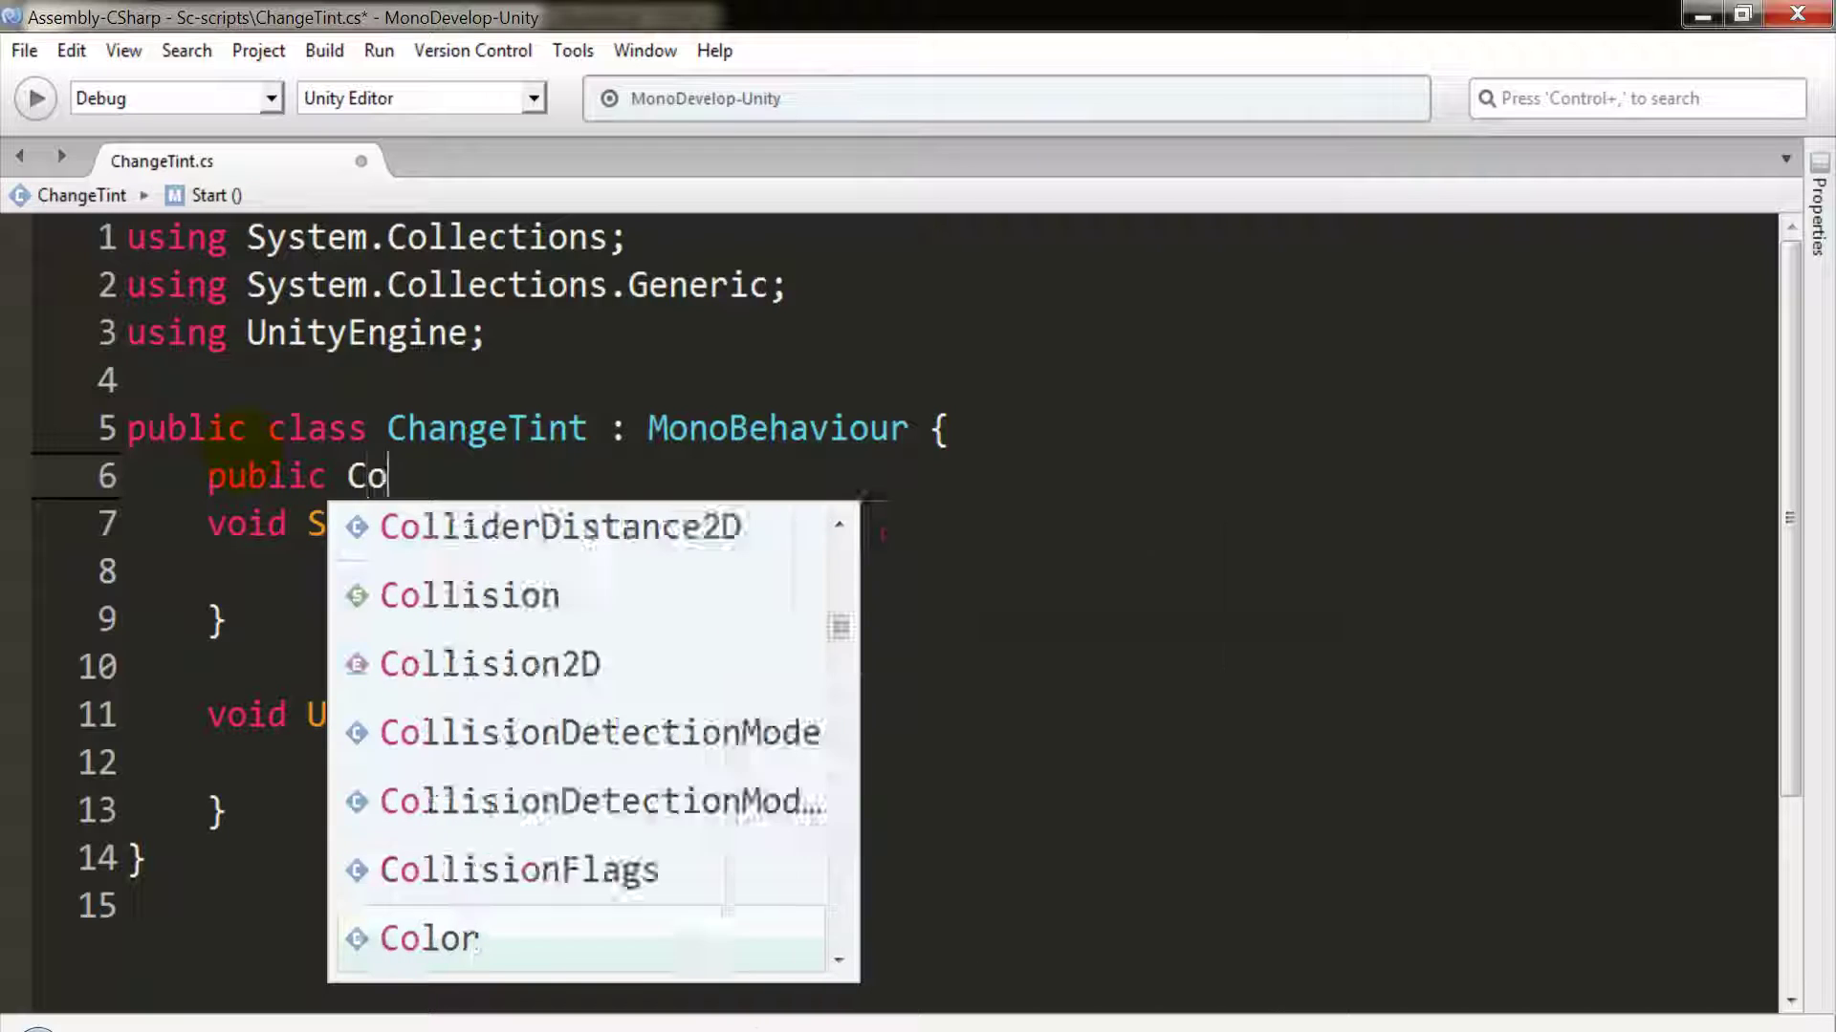
{"action": "type", "text": "l"}
{"action": "key", "text": "Return"}
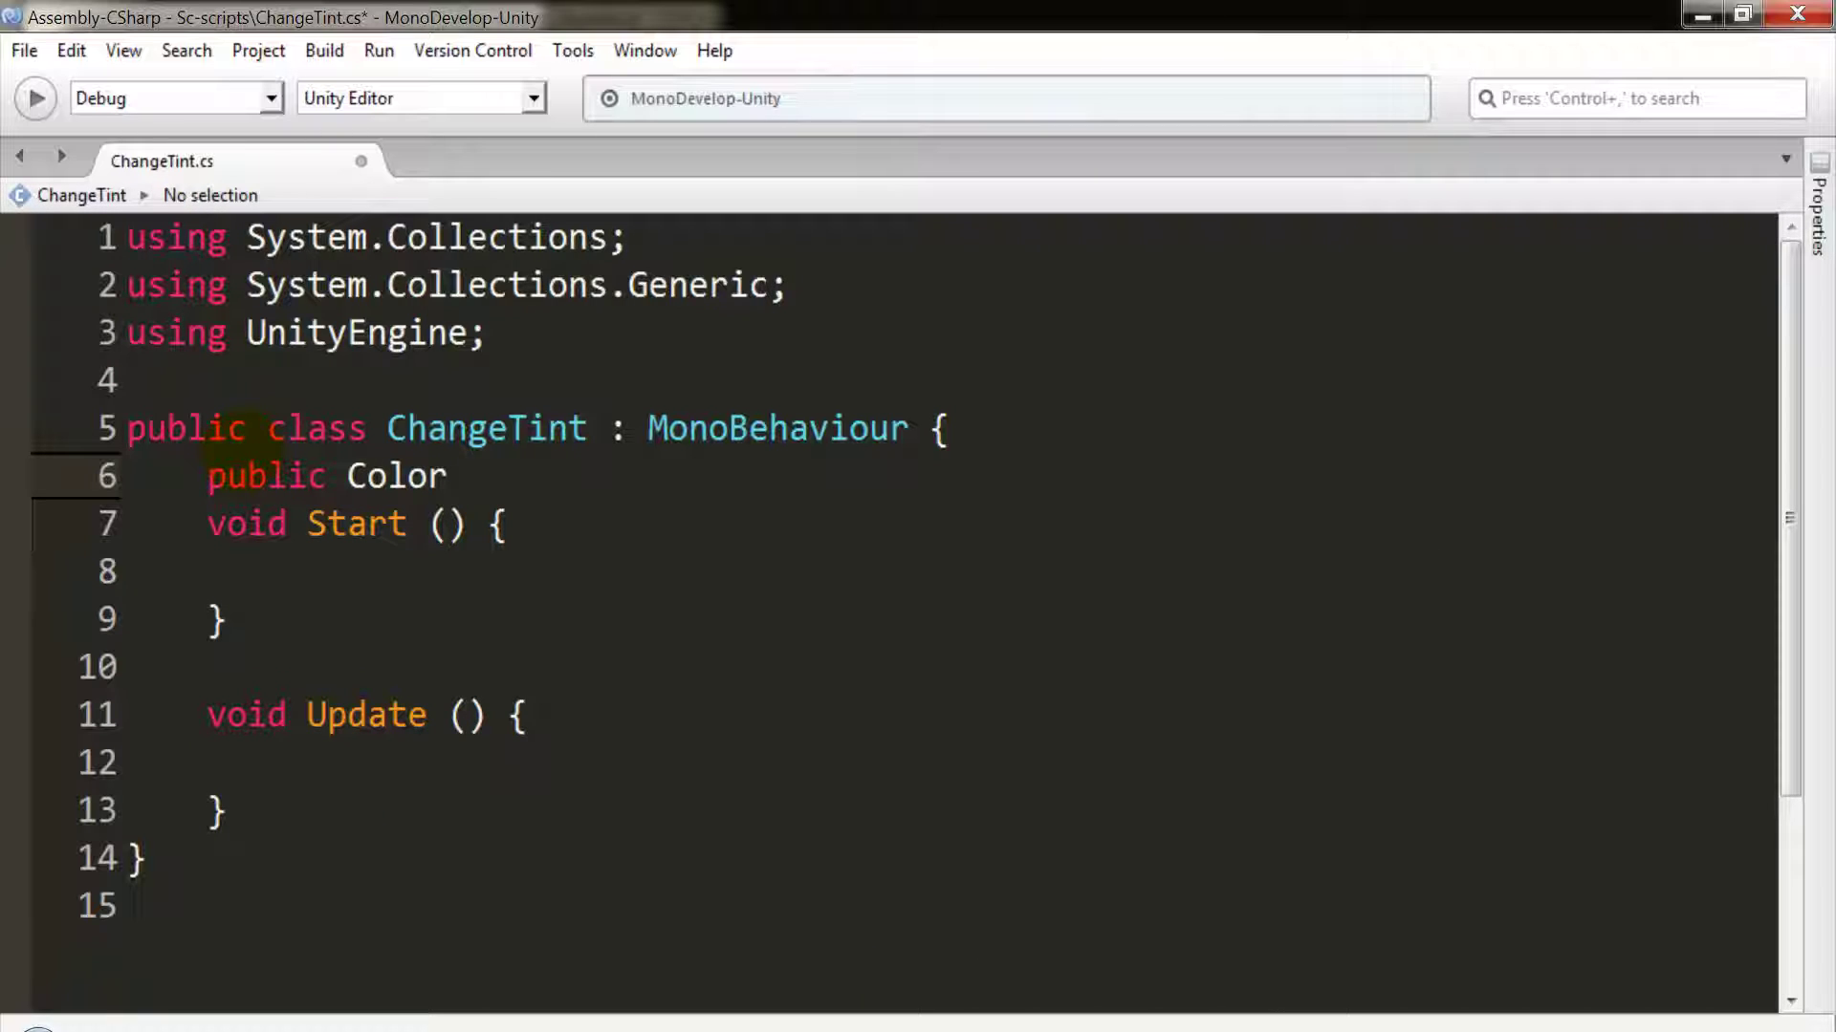
{"action": "type", "text": " t"}
{"action": "type", "text": "Color;"}
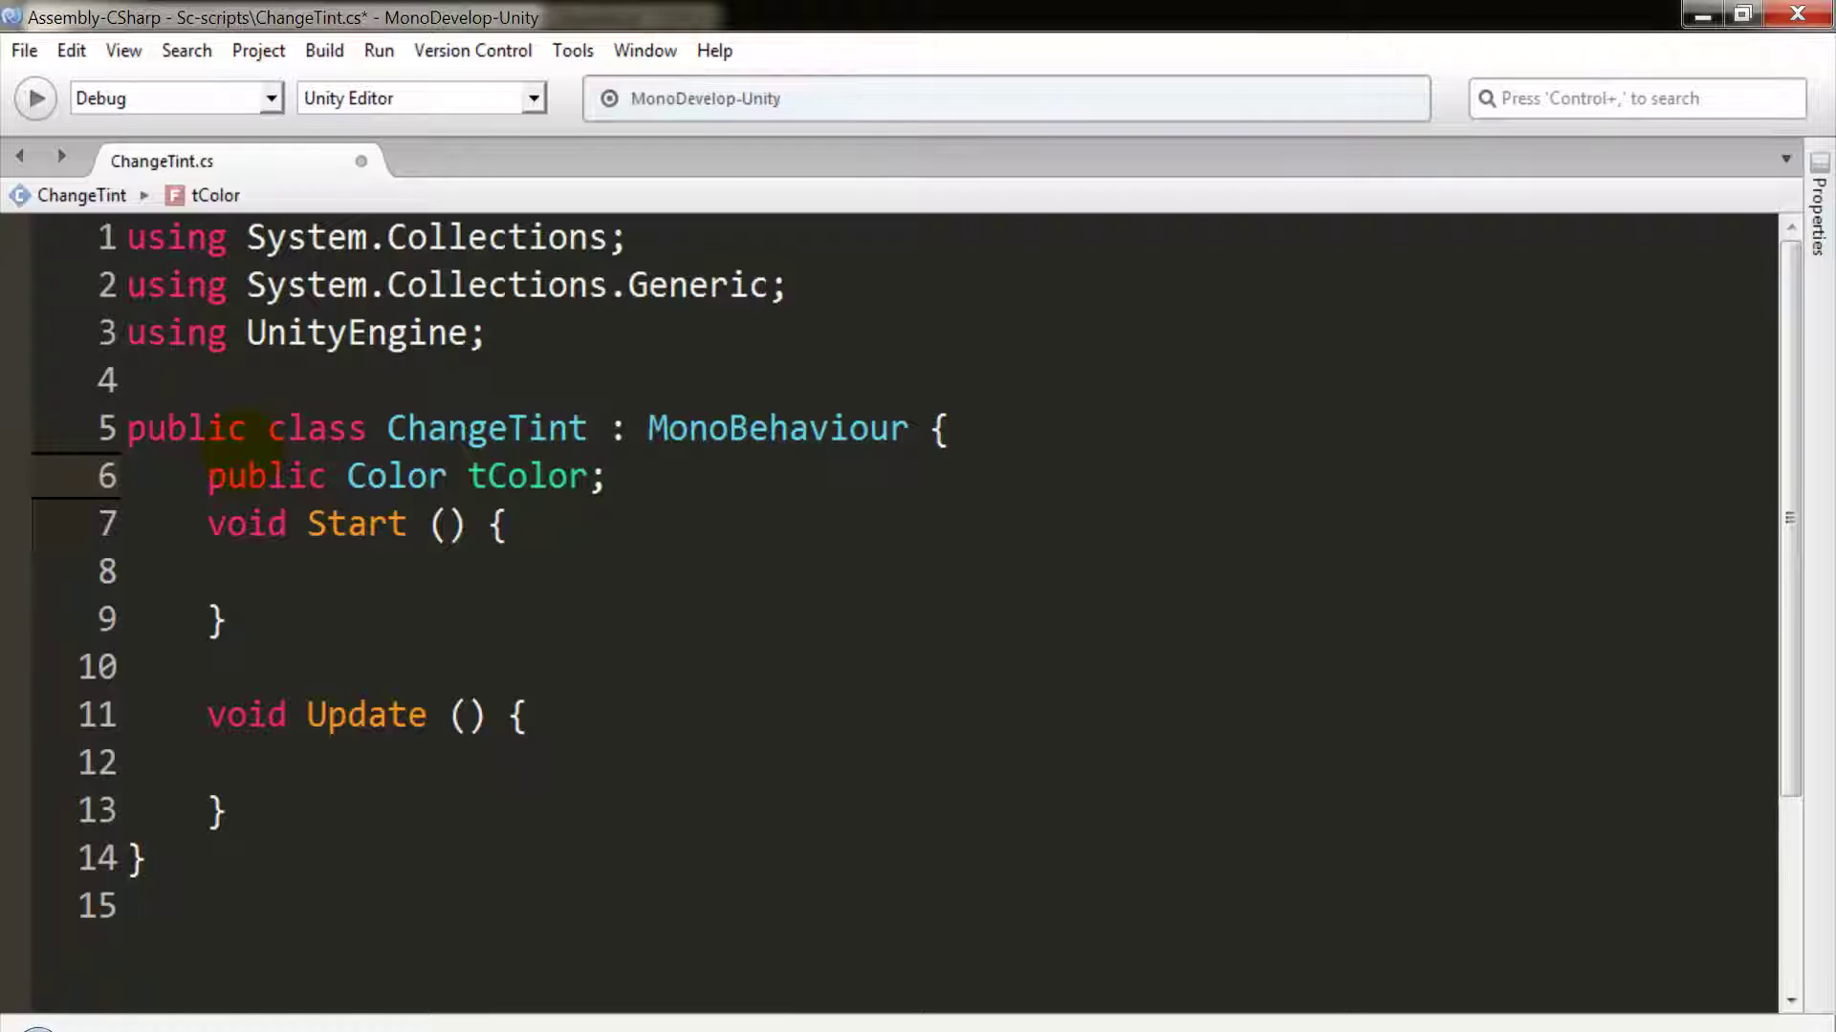
{"action": "key", "text": "Return"}
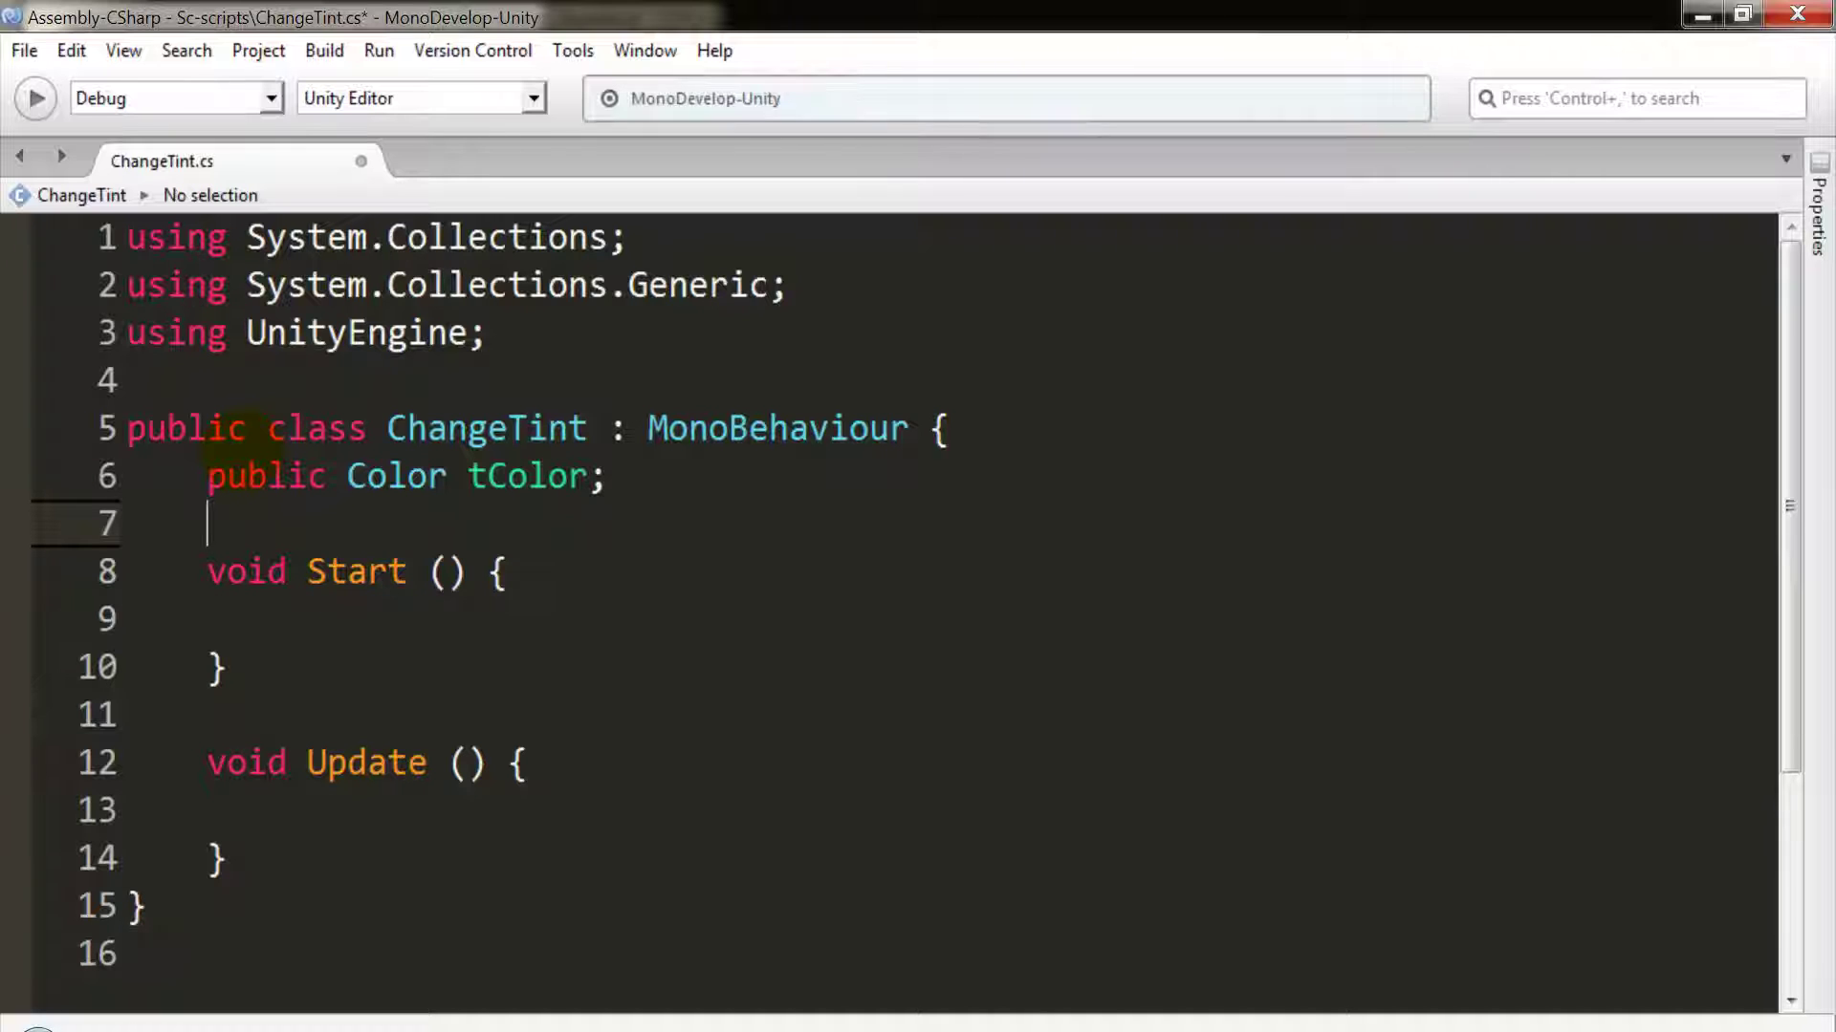
Step: Add 'public float speed;' and 'private float timer;' fields below tColor
{"action": "type", "text": "pub"}
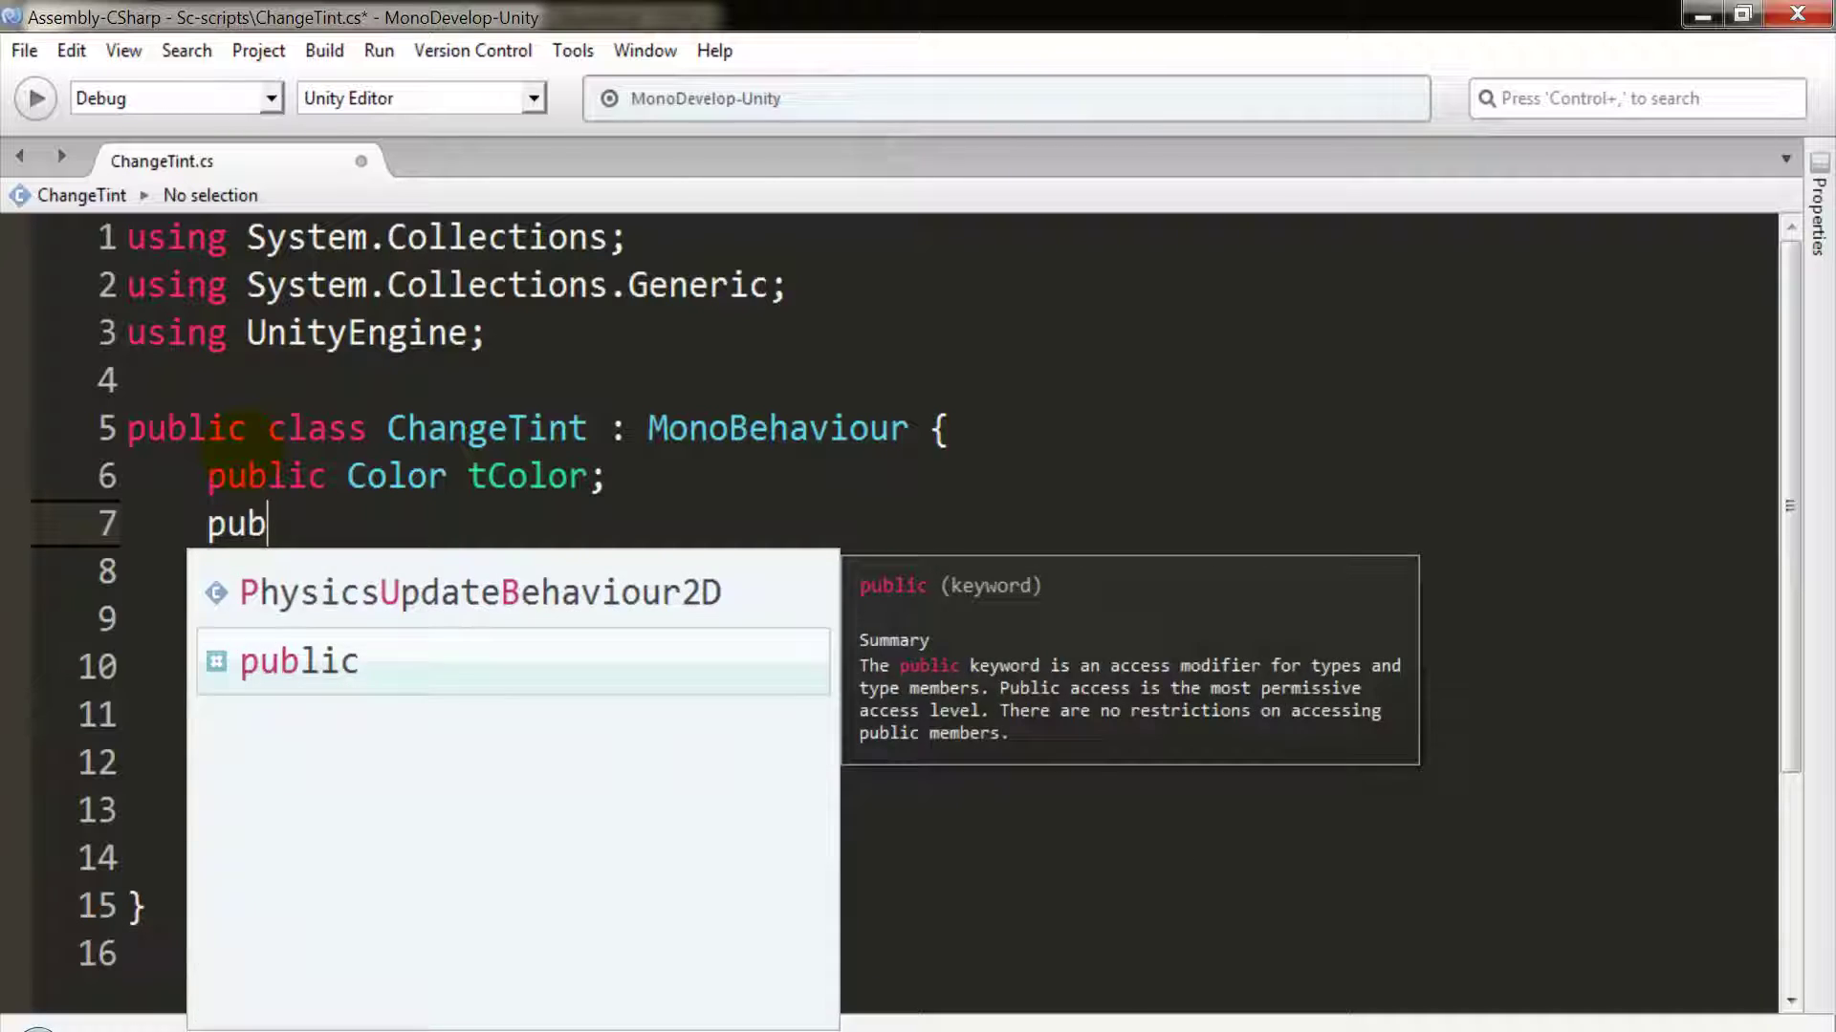
{"action": "type", "text": "lic flo"}
{"action": "key", "text": "Return"}
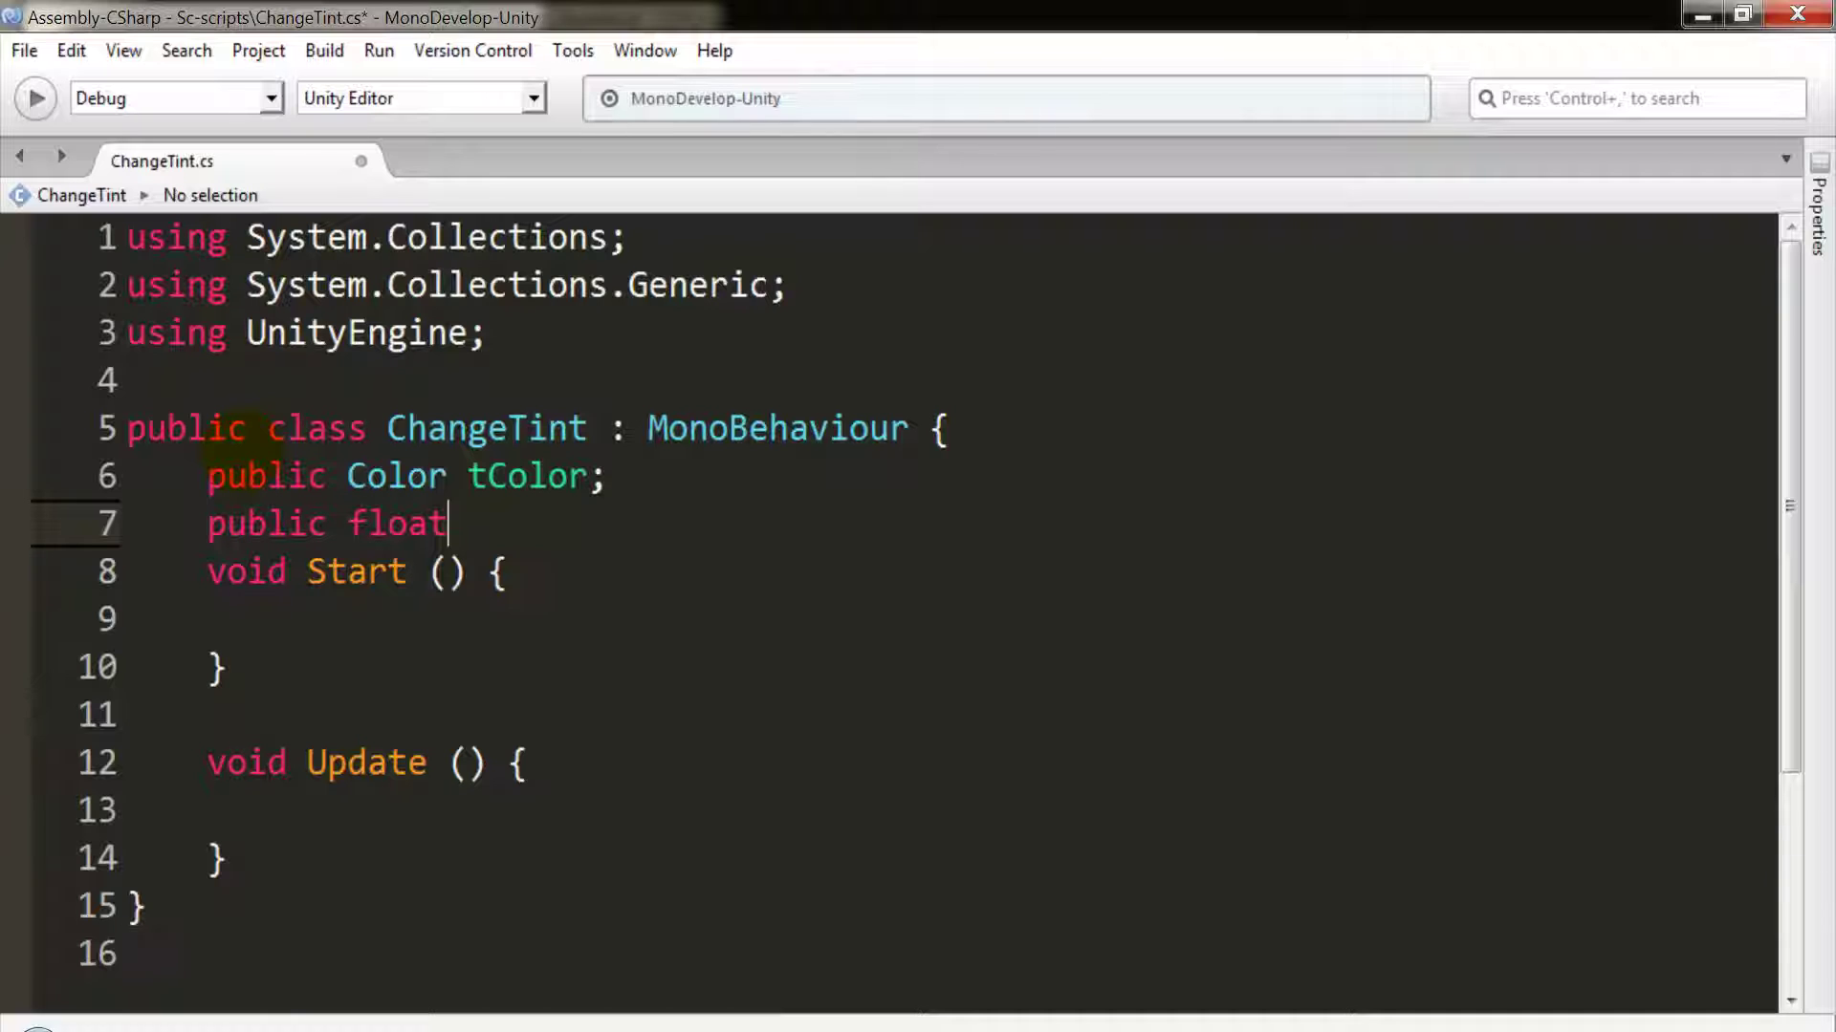
{"action": "type", "text": " speed"}
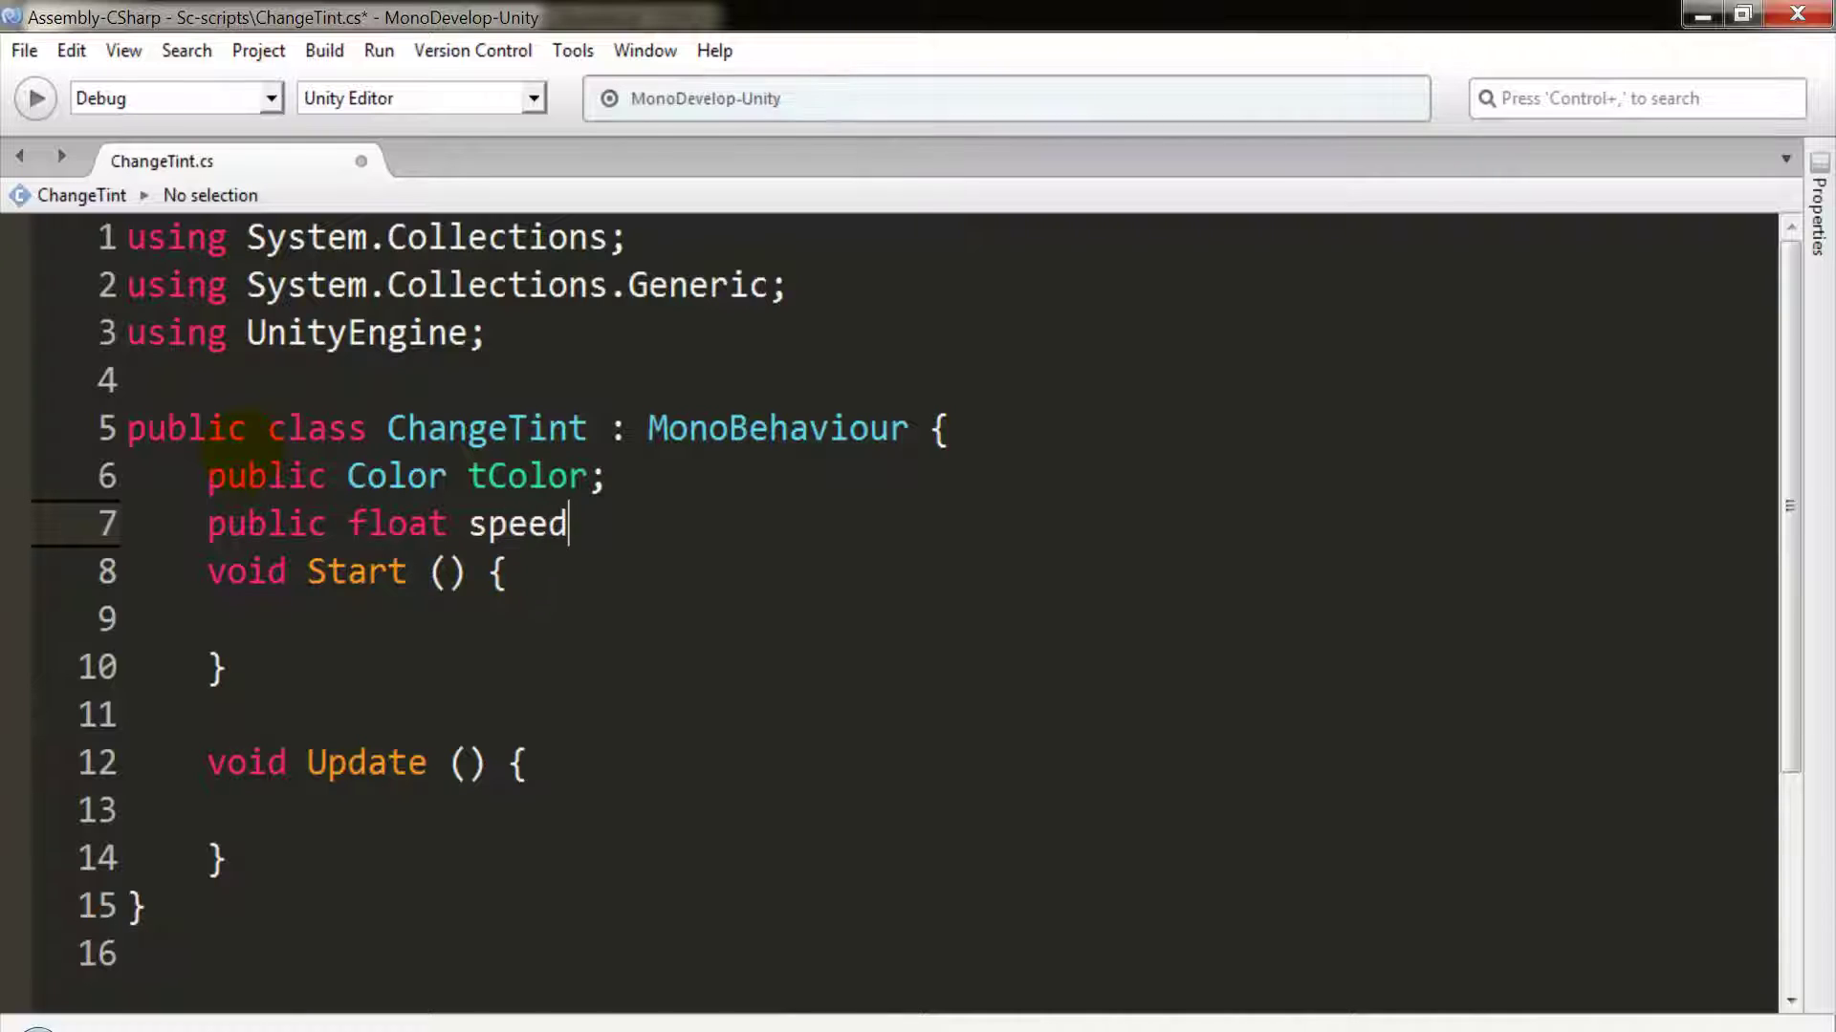
{"action": "type", "text": ";"}
{"action": "key", "text": "Return"}
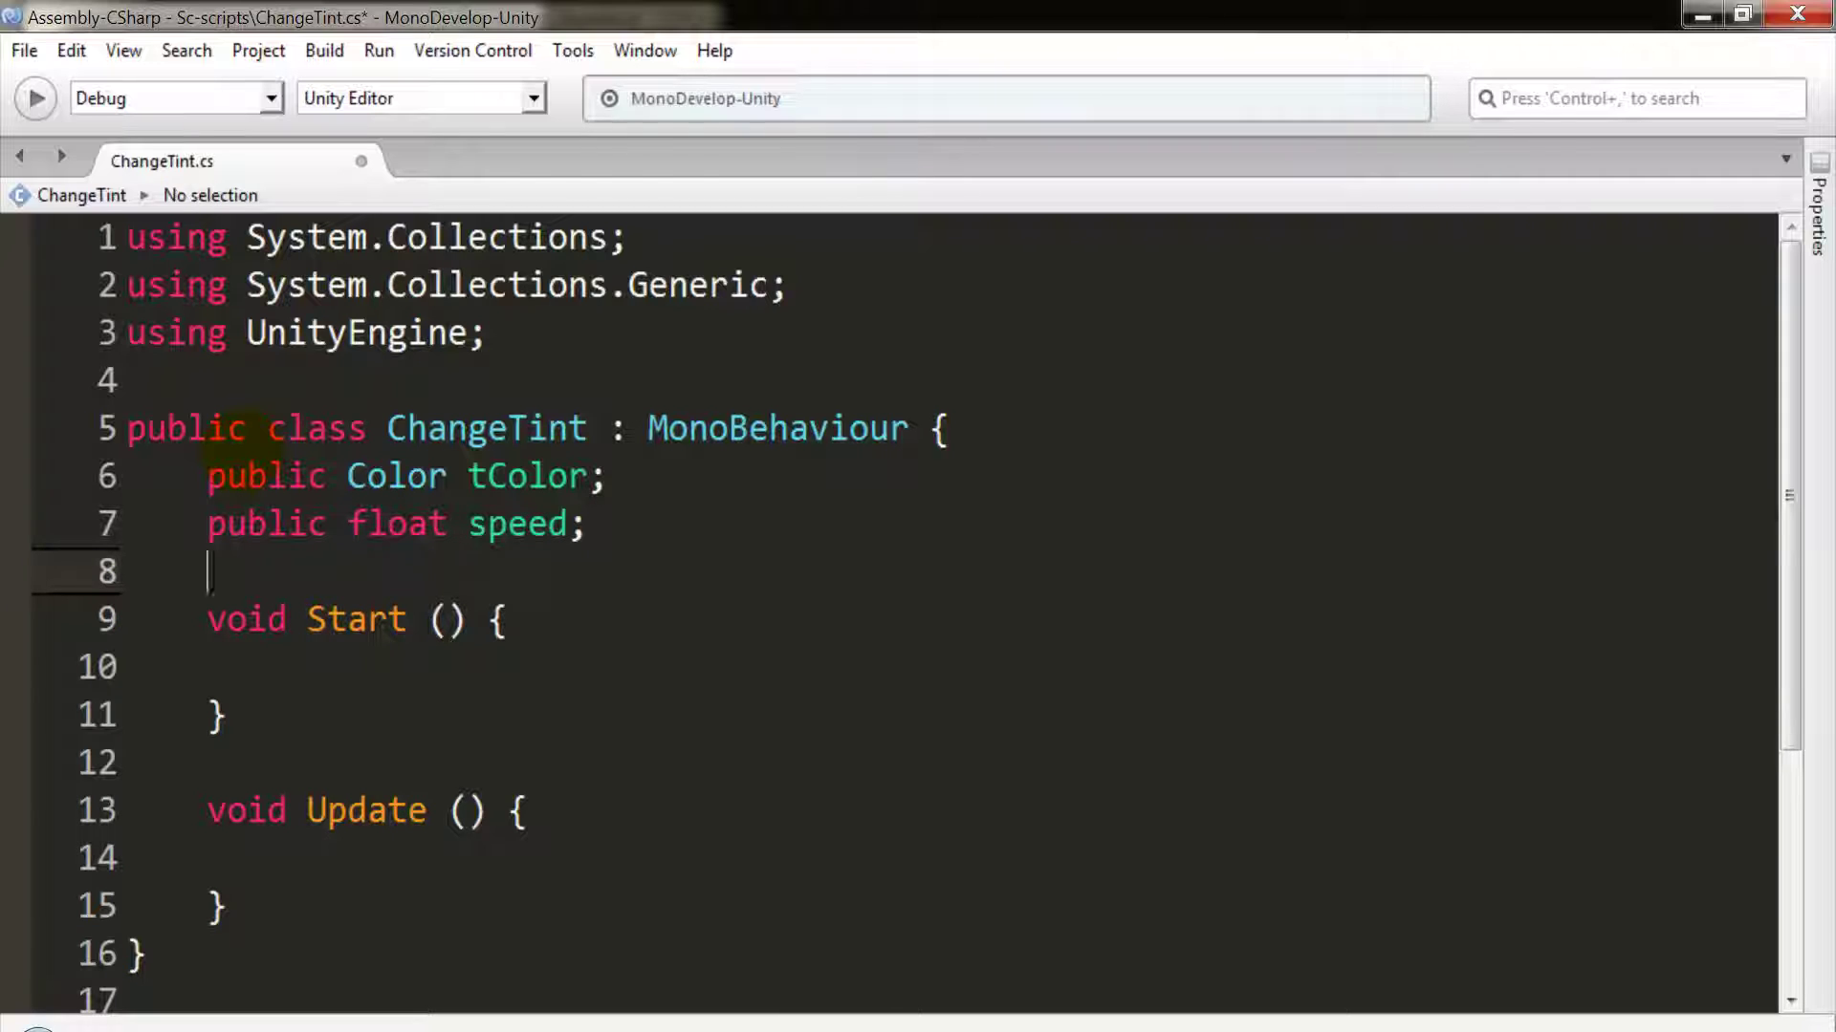
{"action": "type", "text": "private "}
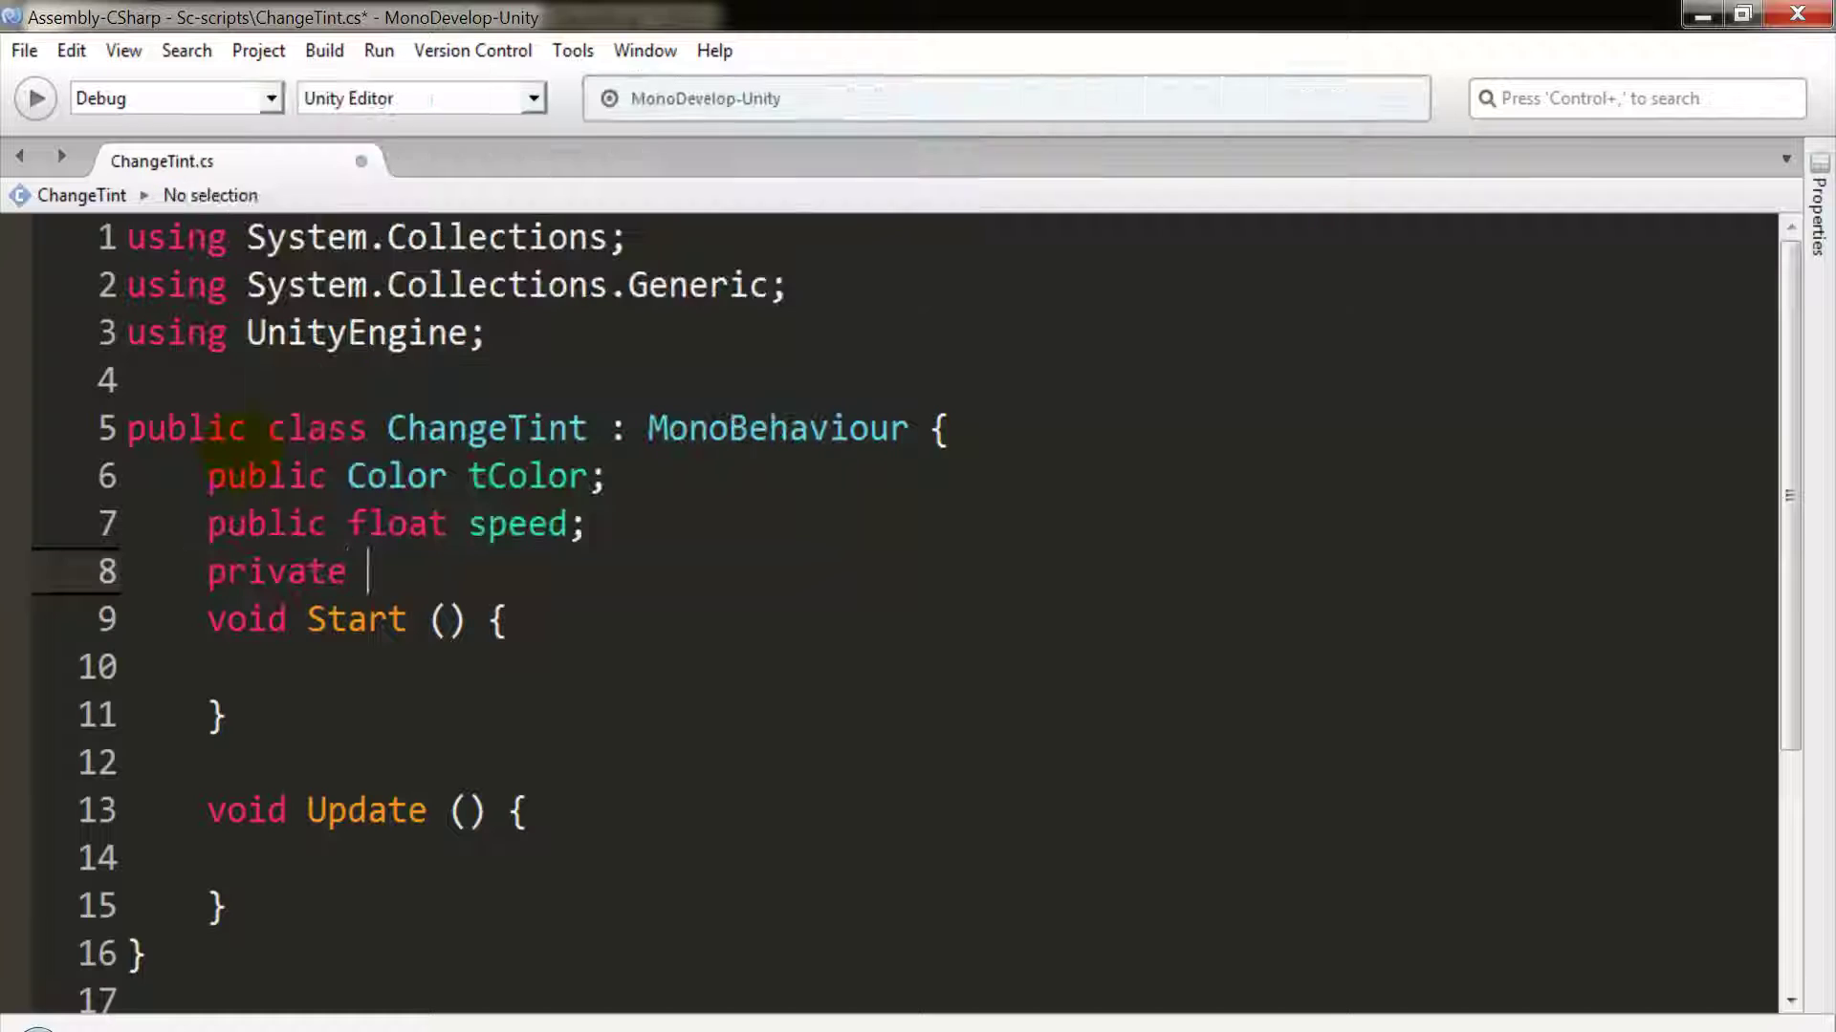
{"action": "type", "text": "float timer;"}
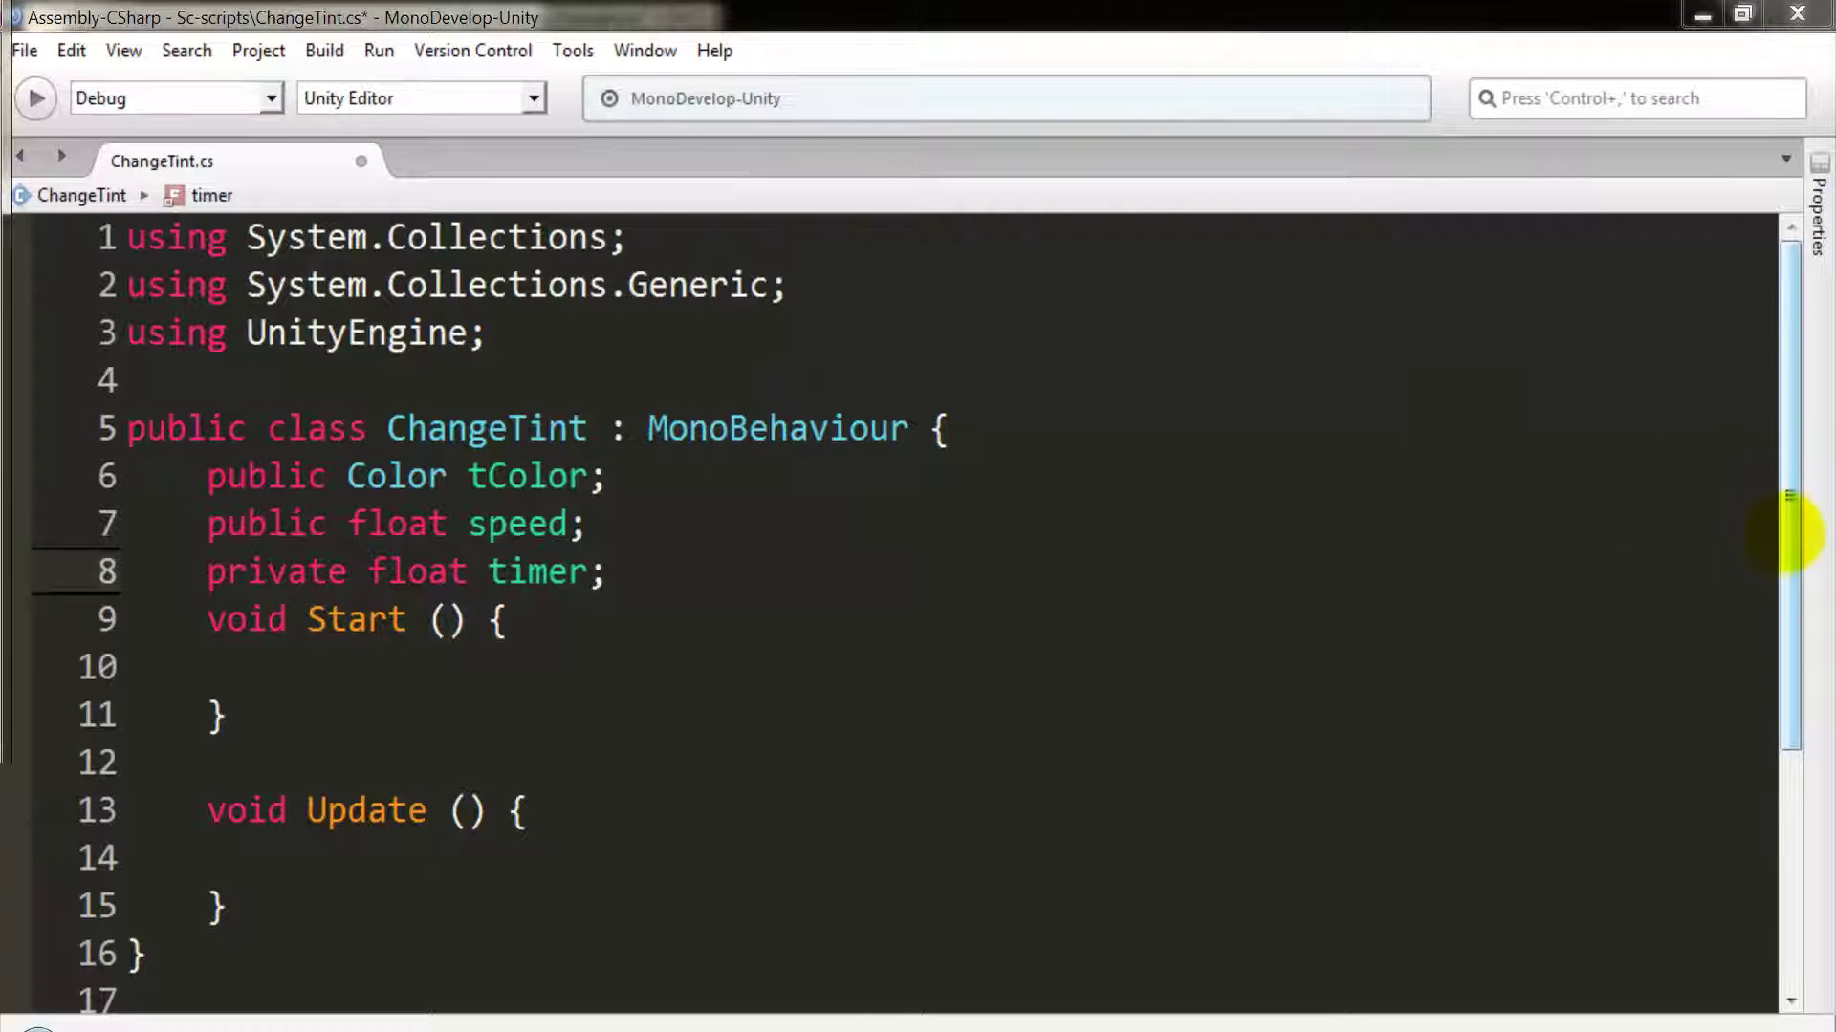
{"action": "left_click_drag", "start_coordinate": [1788, 495], "coordinate": [1788, 646]}
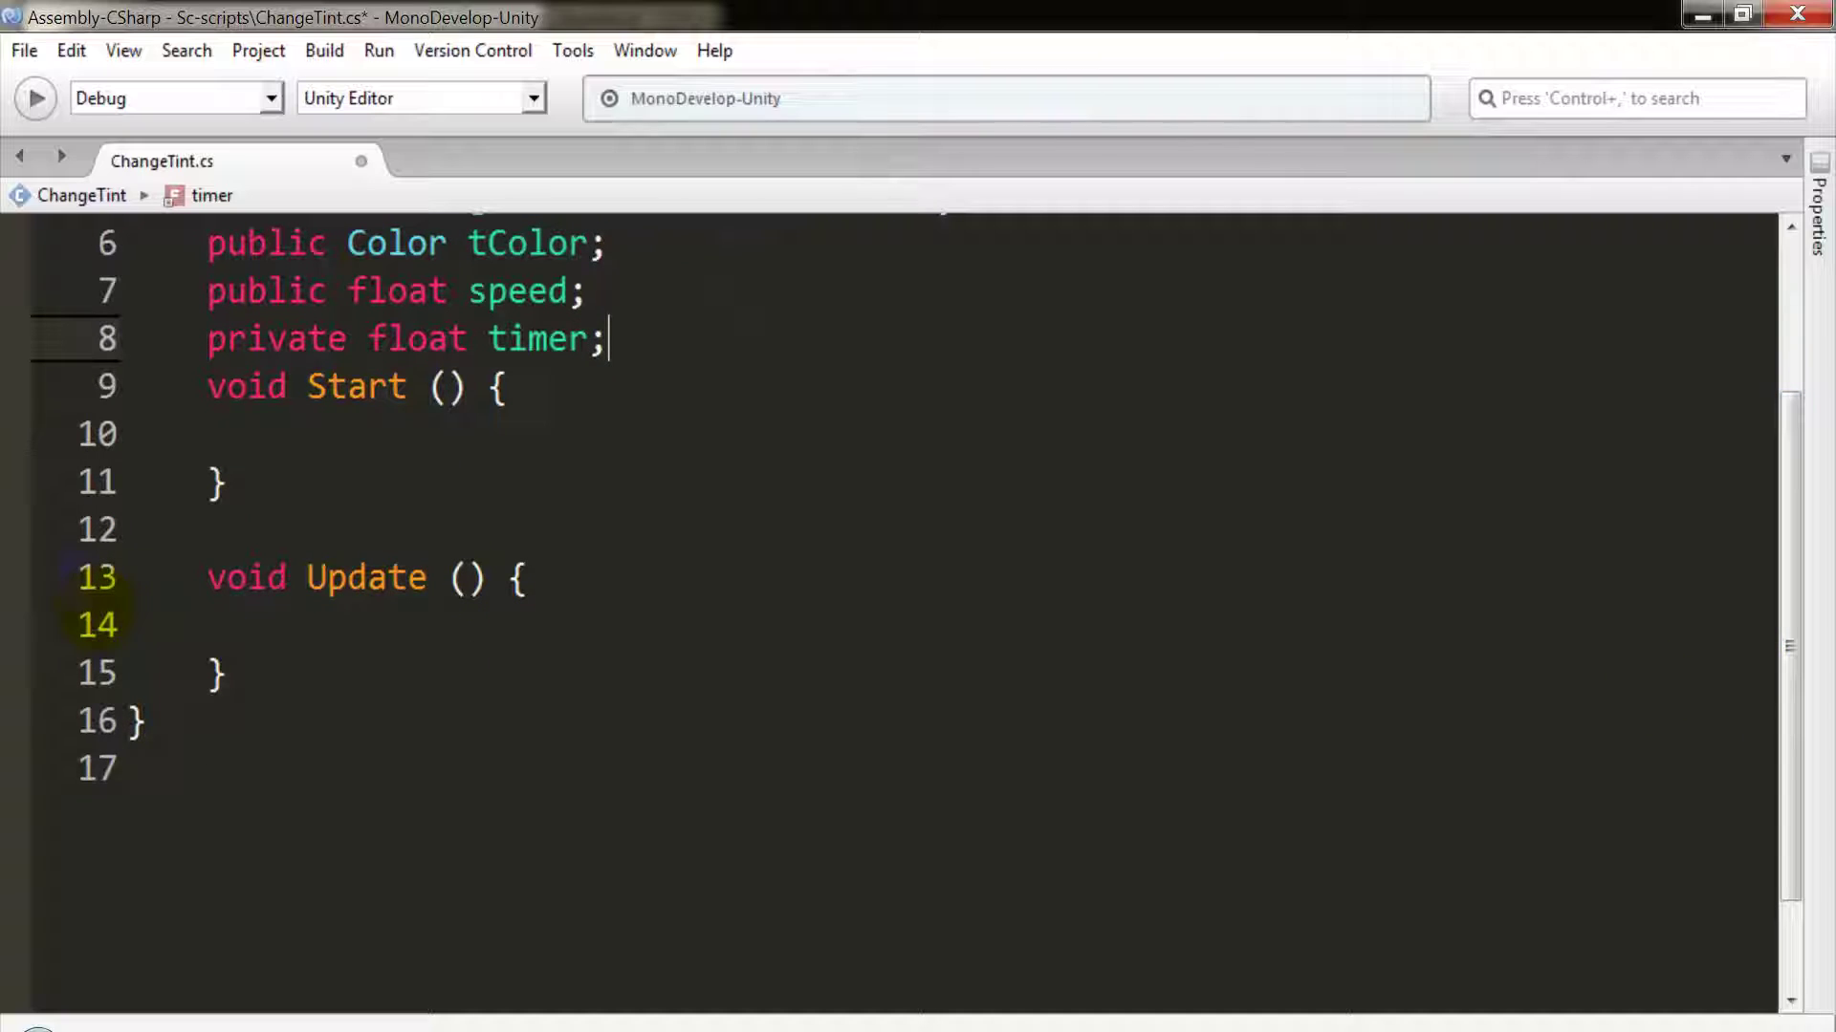
{"action": "left_click", "coordinate": [246, 627]}
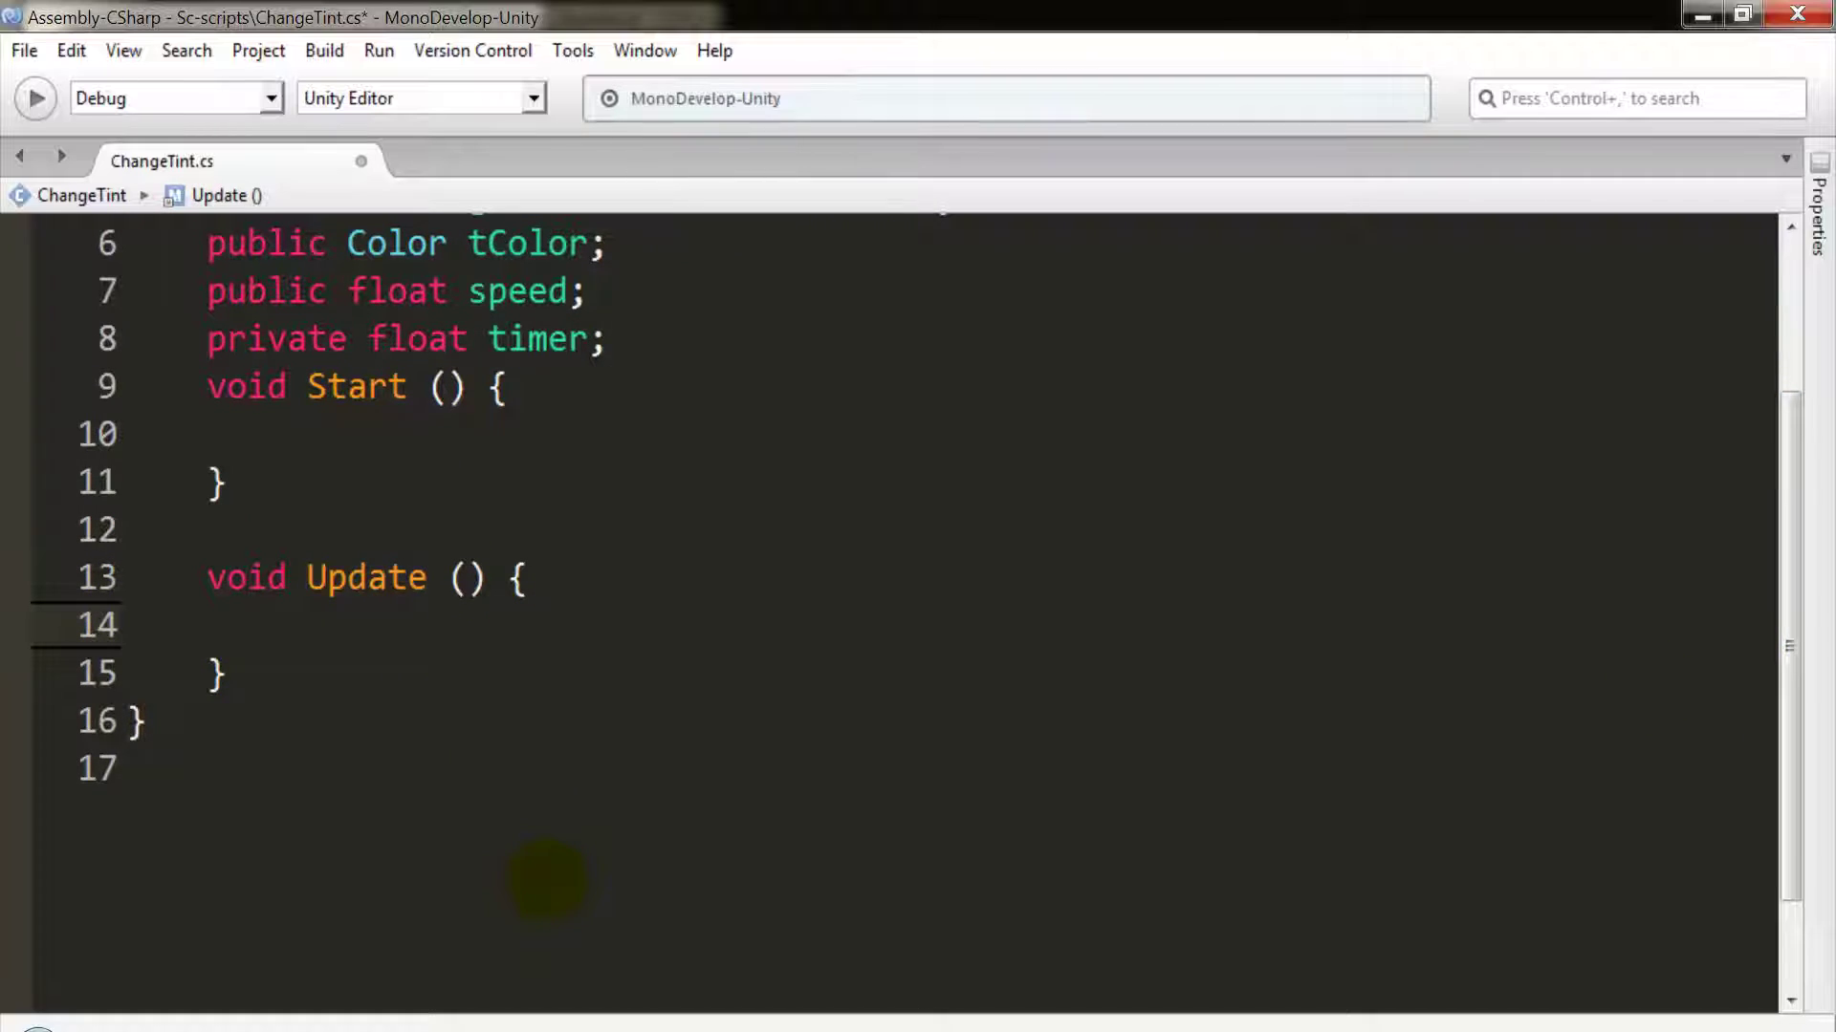
Step: In Update, write 'timer += Time.deltaTime;' and 'if (timer >= speed)' resetting timer to 0f
{"action": "type", "text": "tim"}
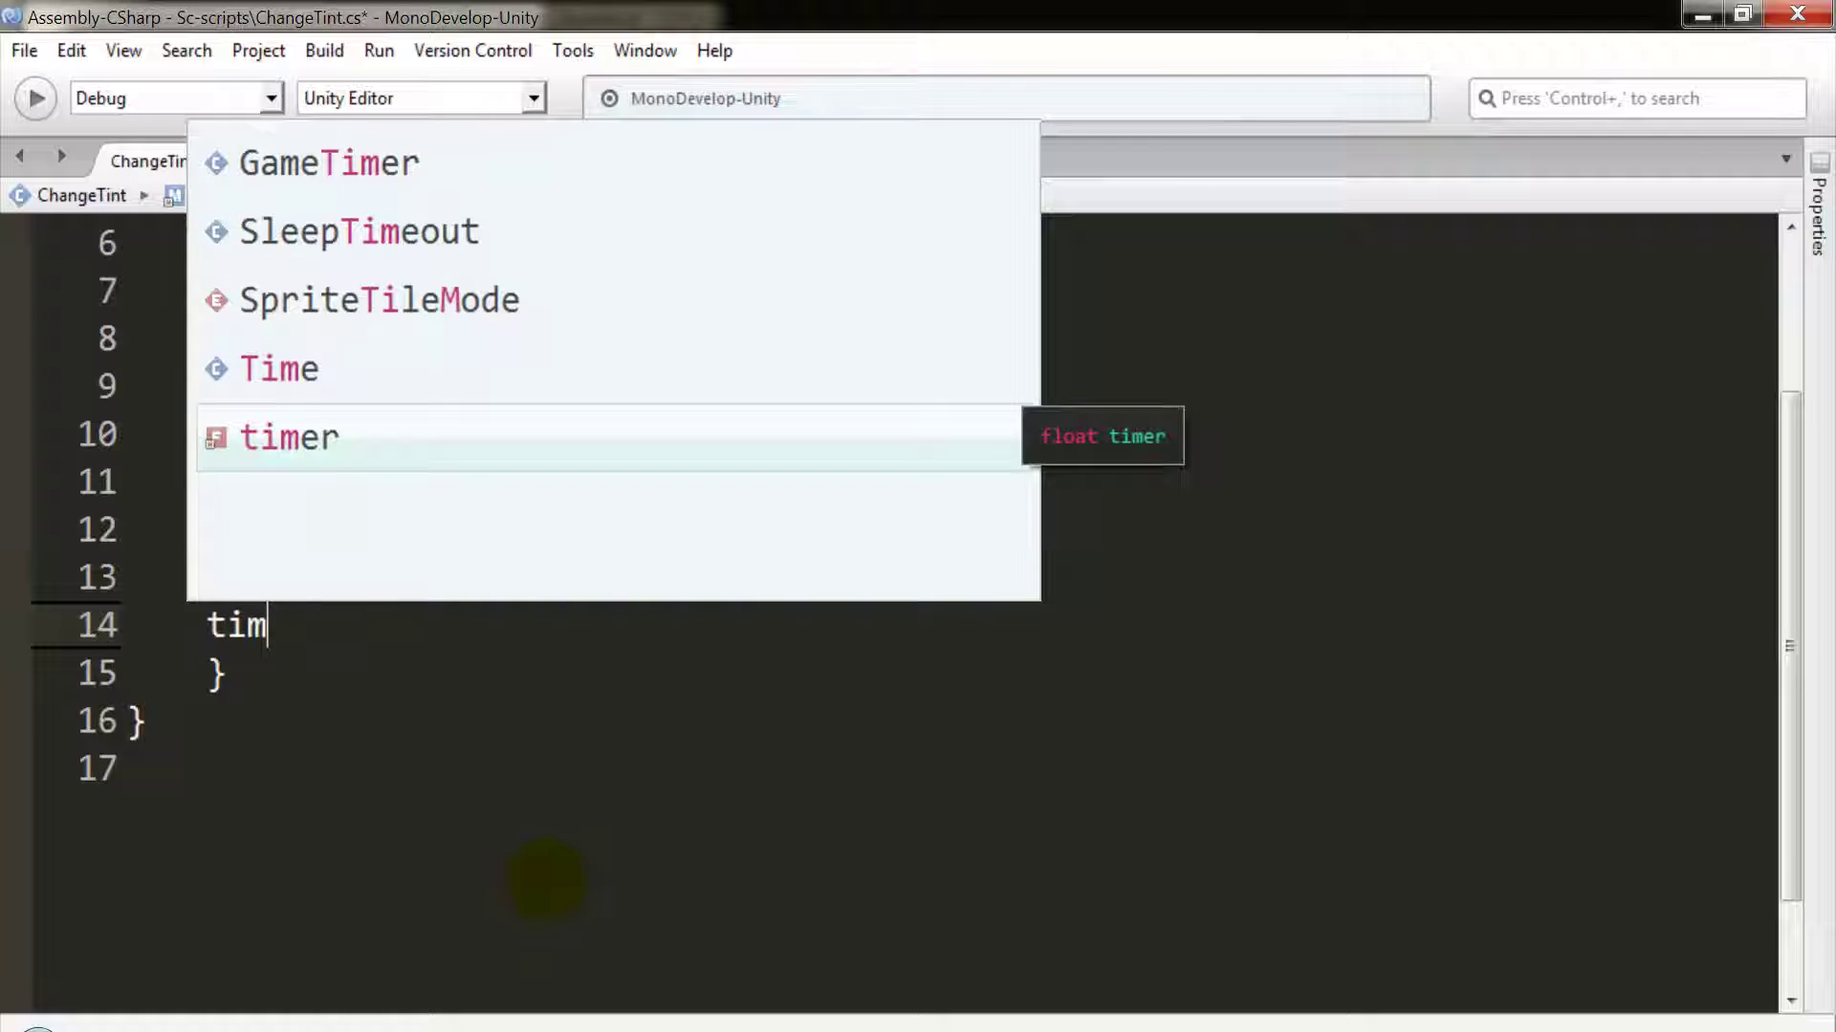
{"action": "type", "text": "er"}
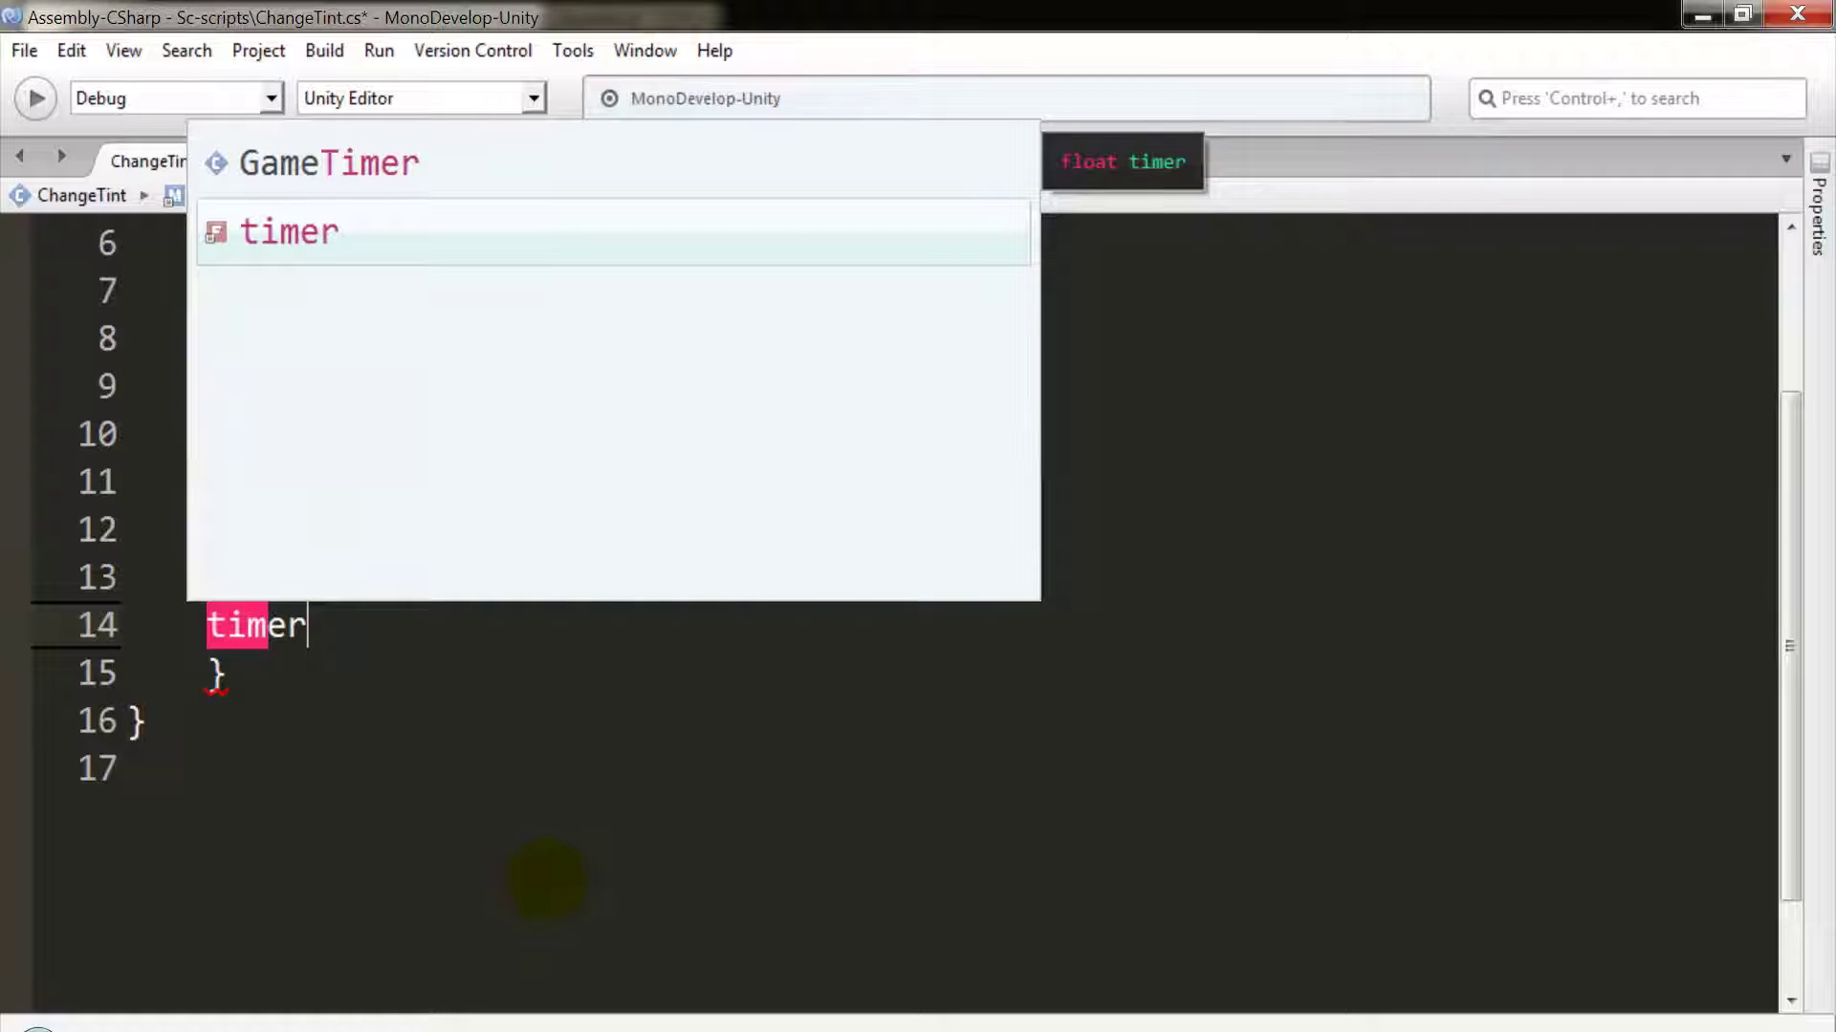
{"action": "type", "text": "+=t"}
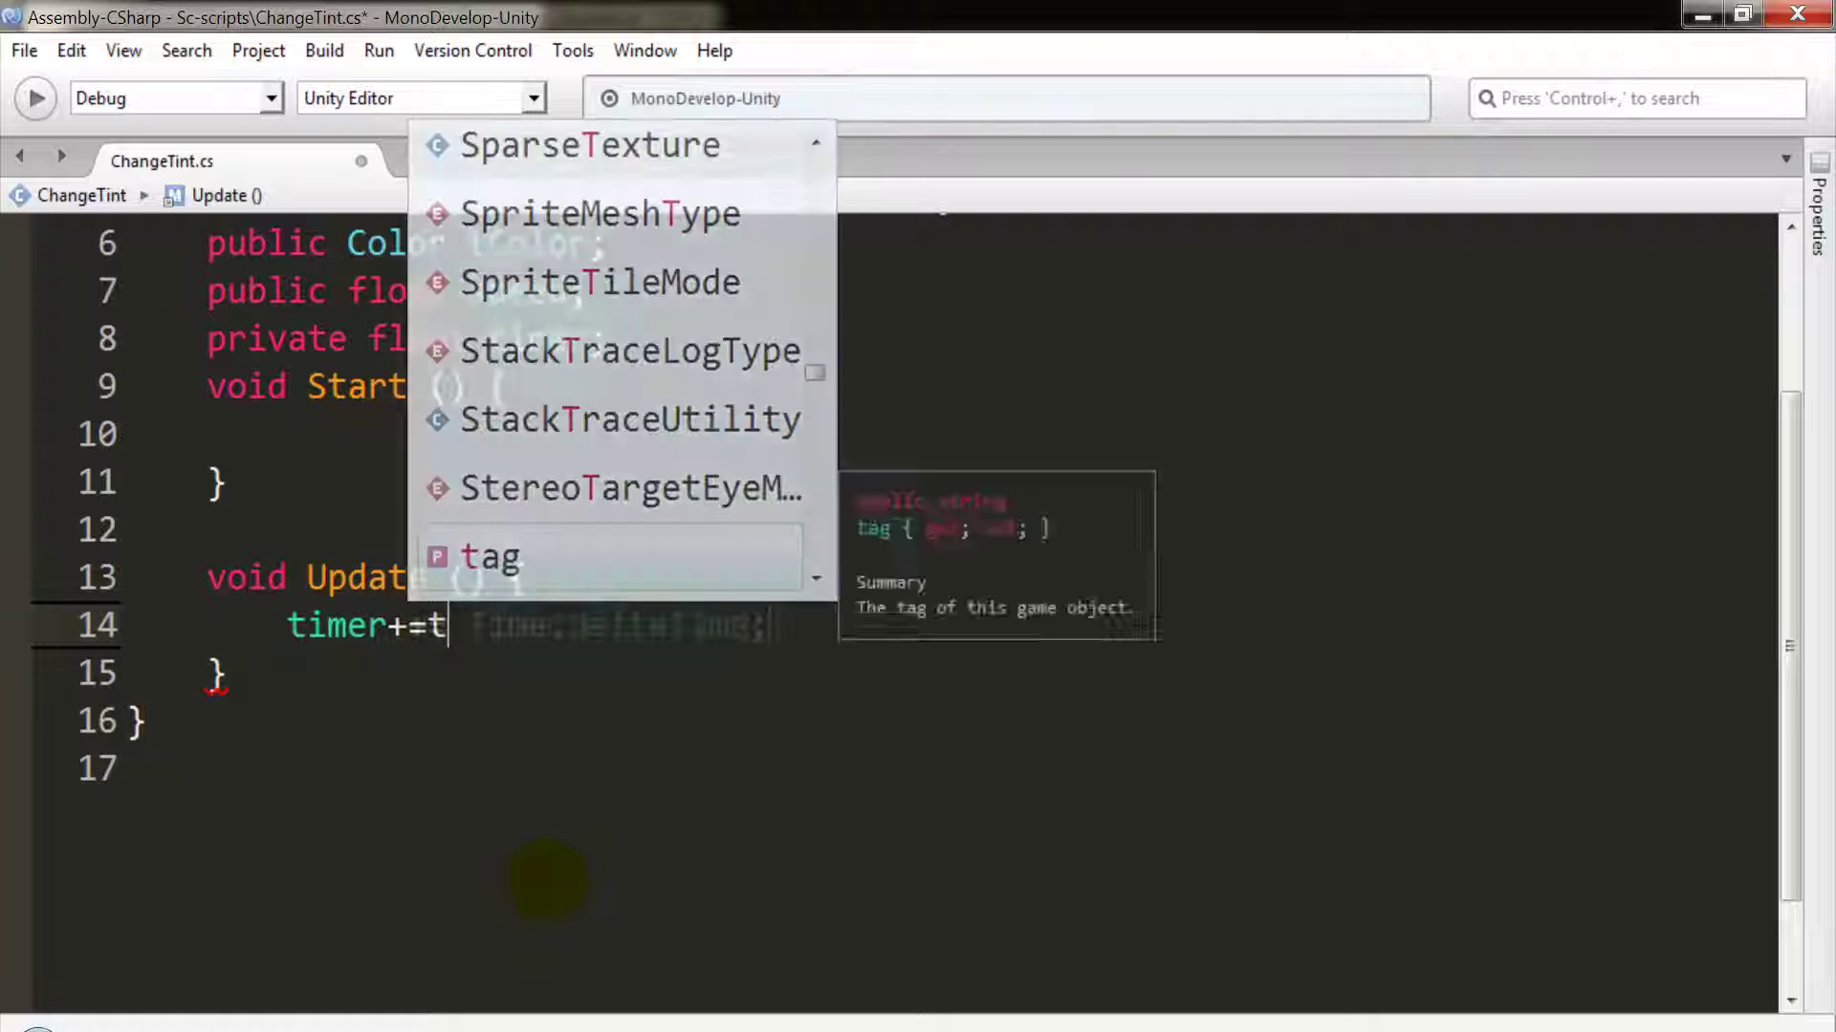
{"action": "type", "text": "ime.deltaTime;"}
{"action": "key", "text": "Return"}
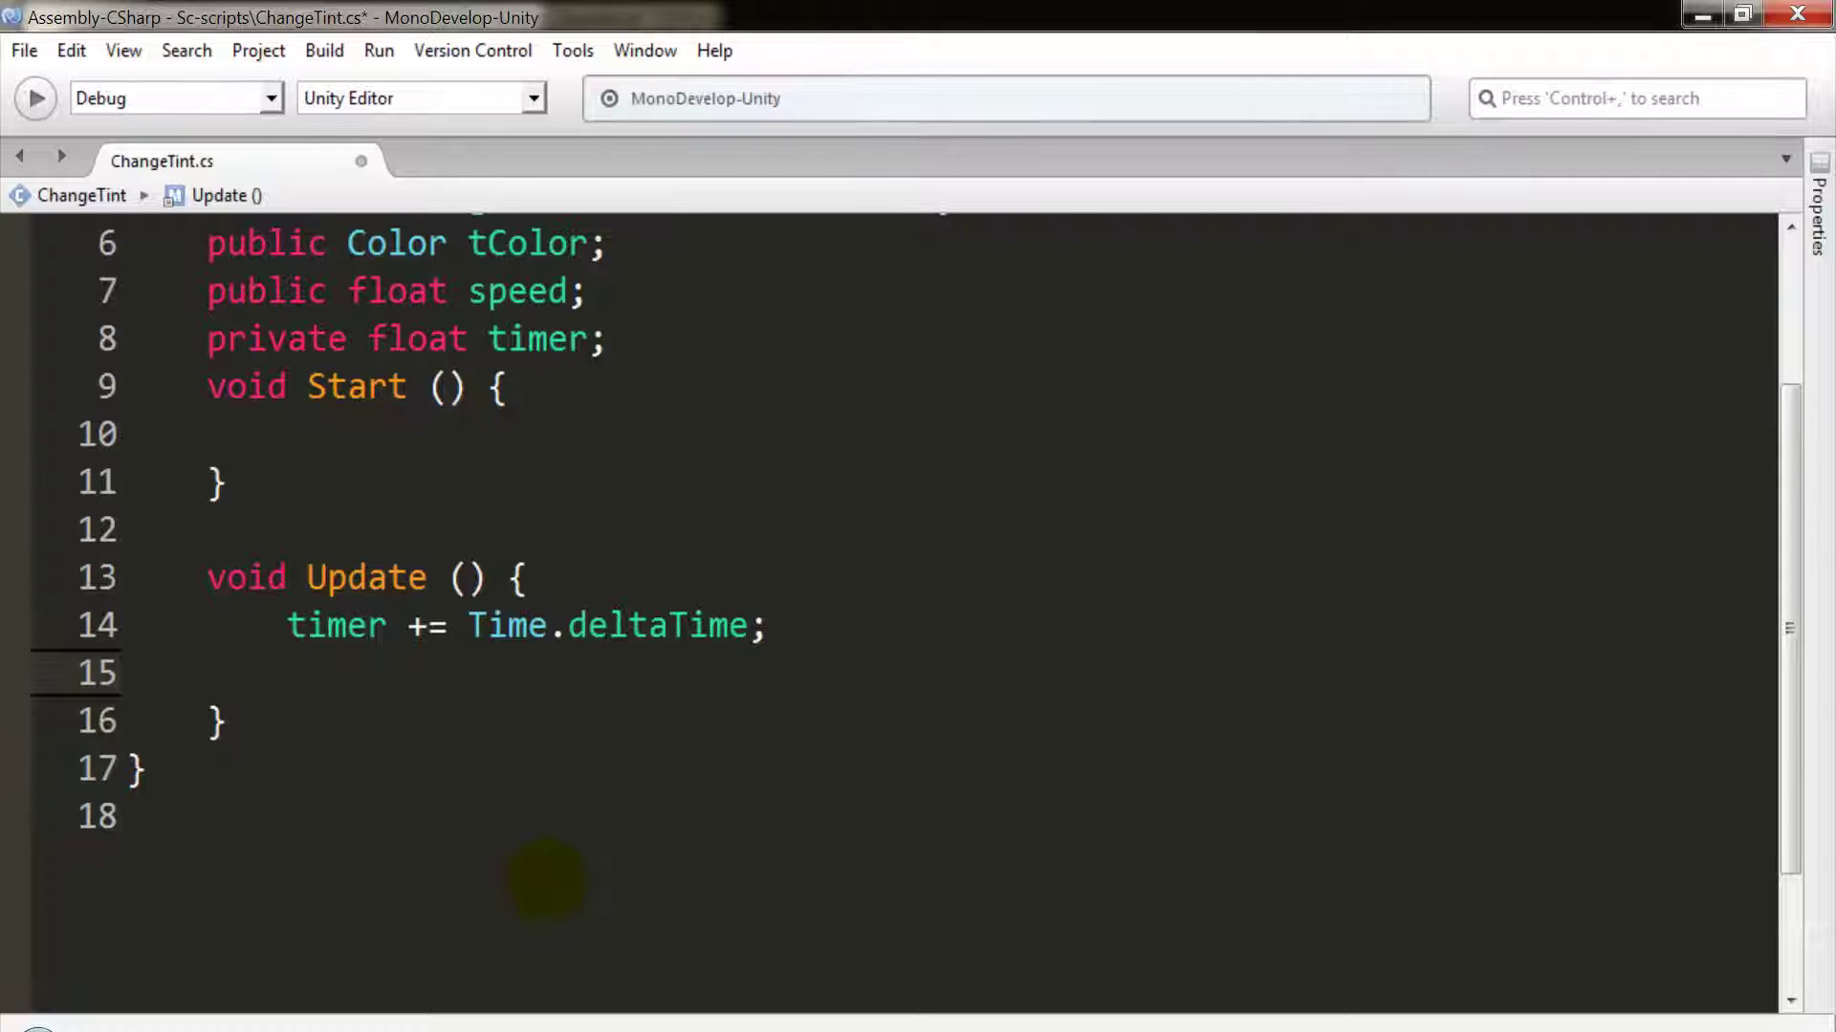
{"action": "type", "text": "if"}
{"action": "type", "text": "(ti"}
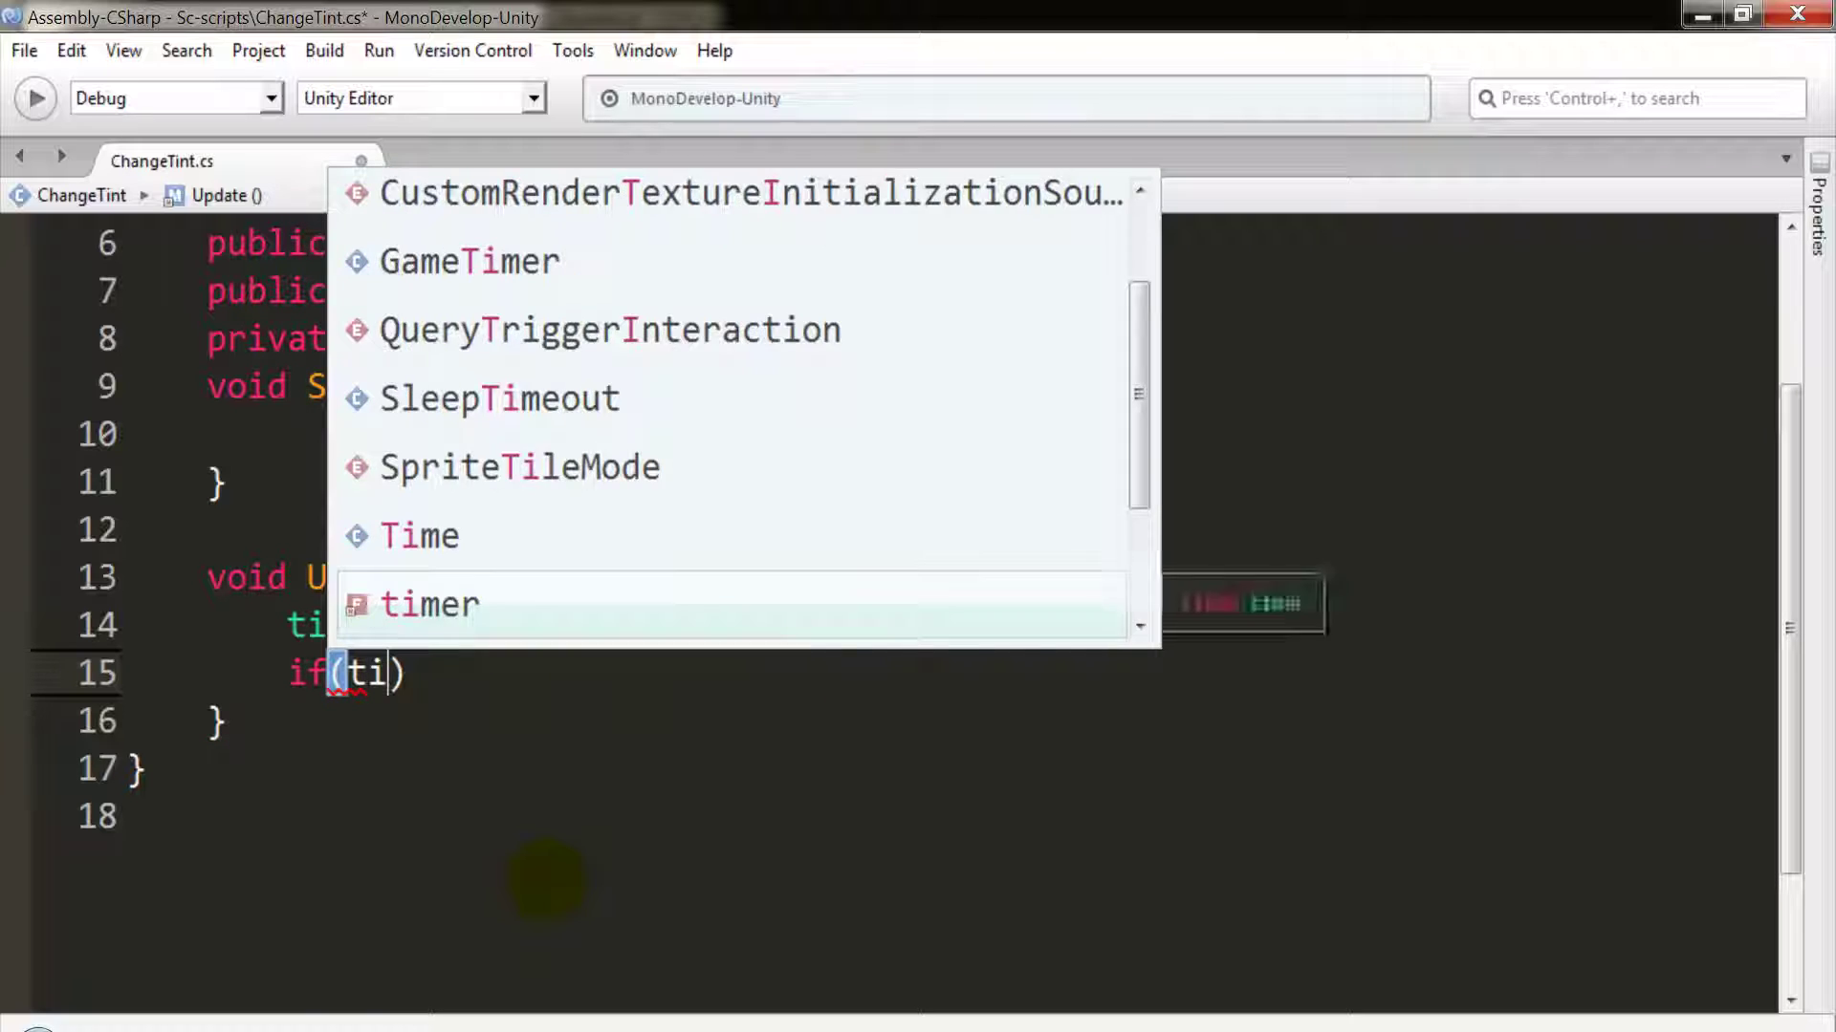
{"action": "type", "text": "mer >= speed"}
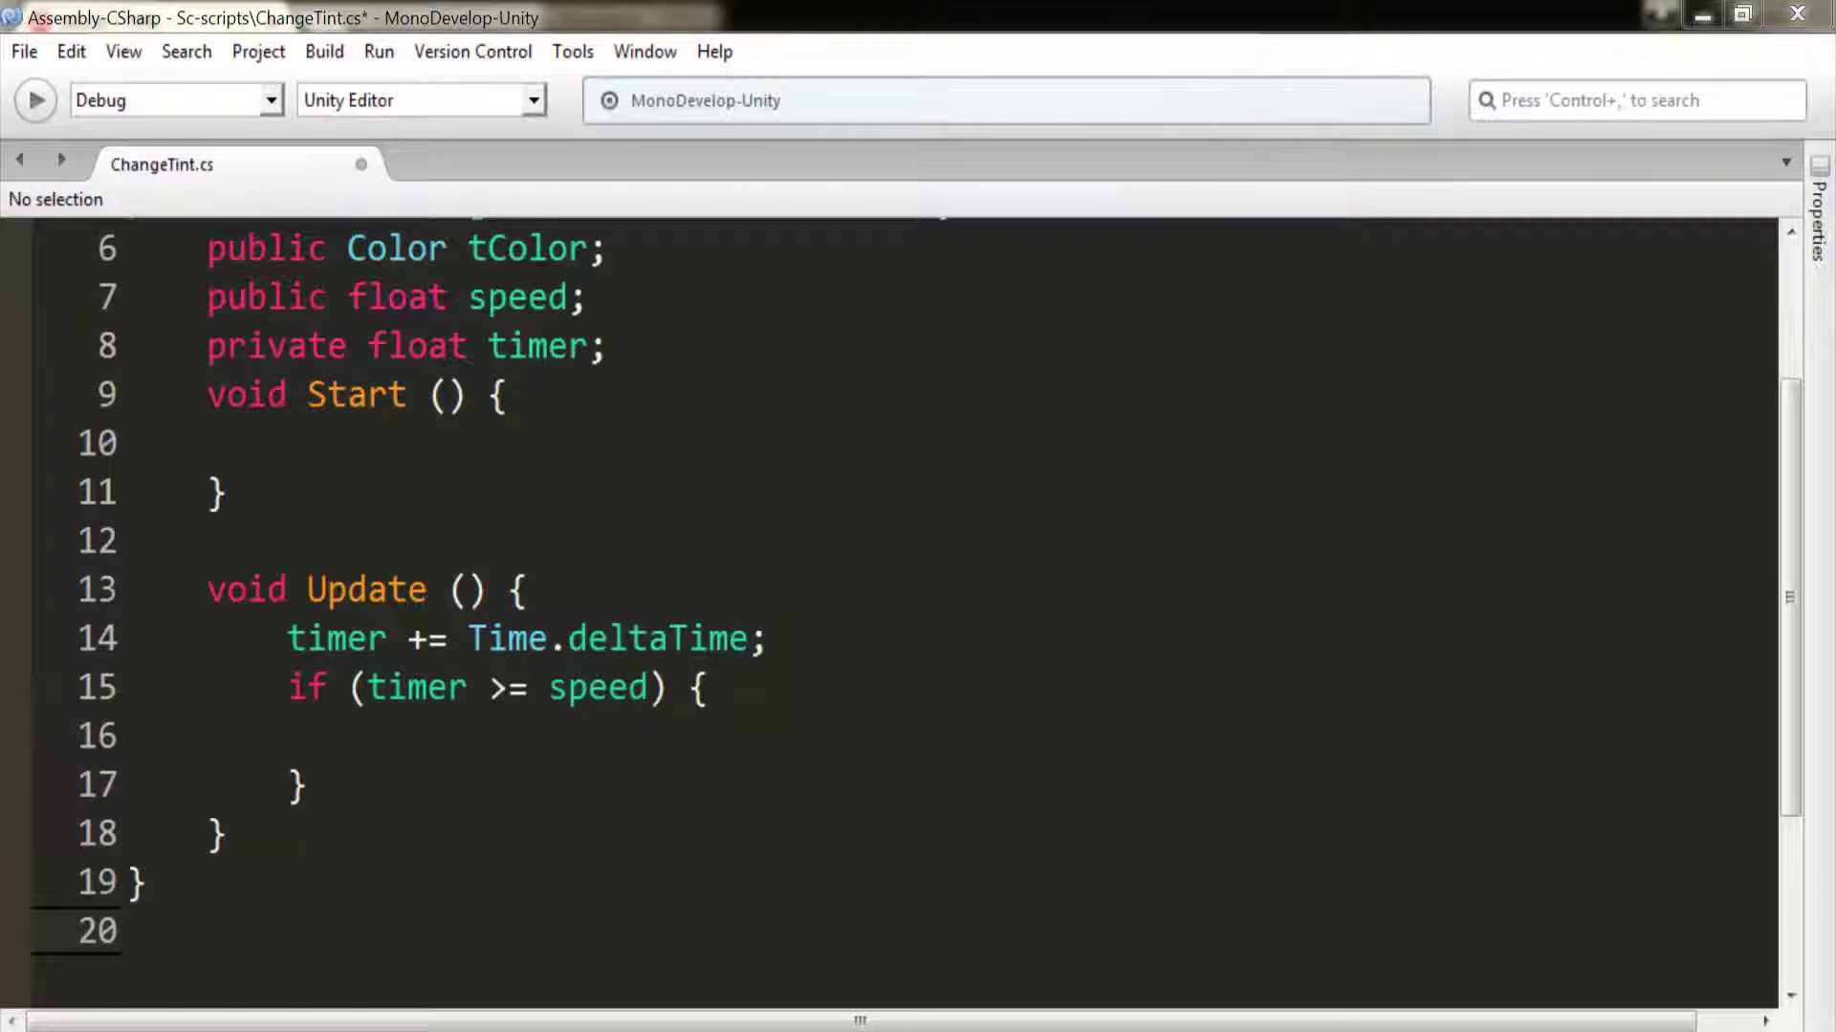
{"action": "left_click", "coordinate": [368, 736]}
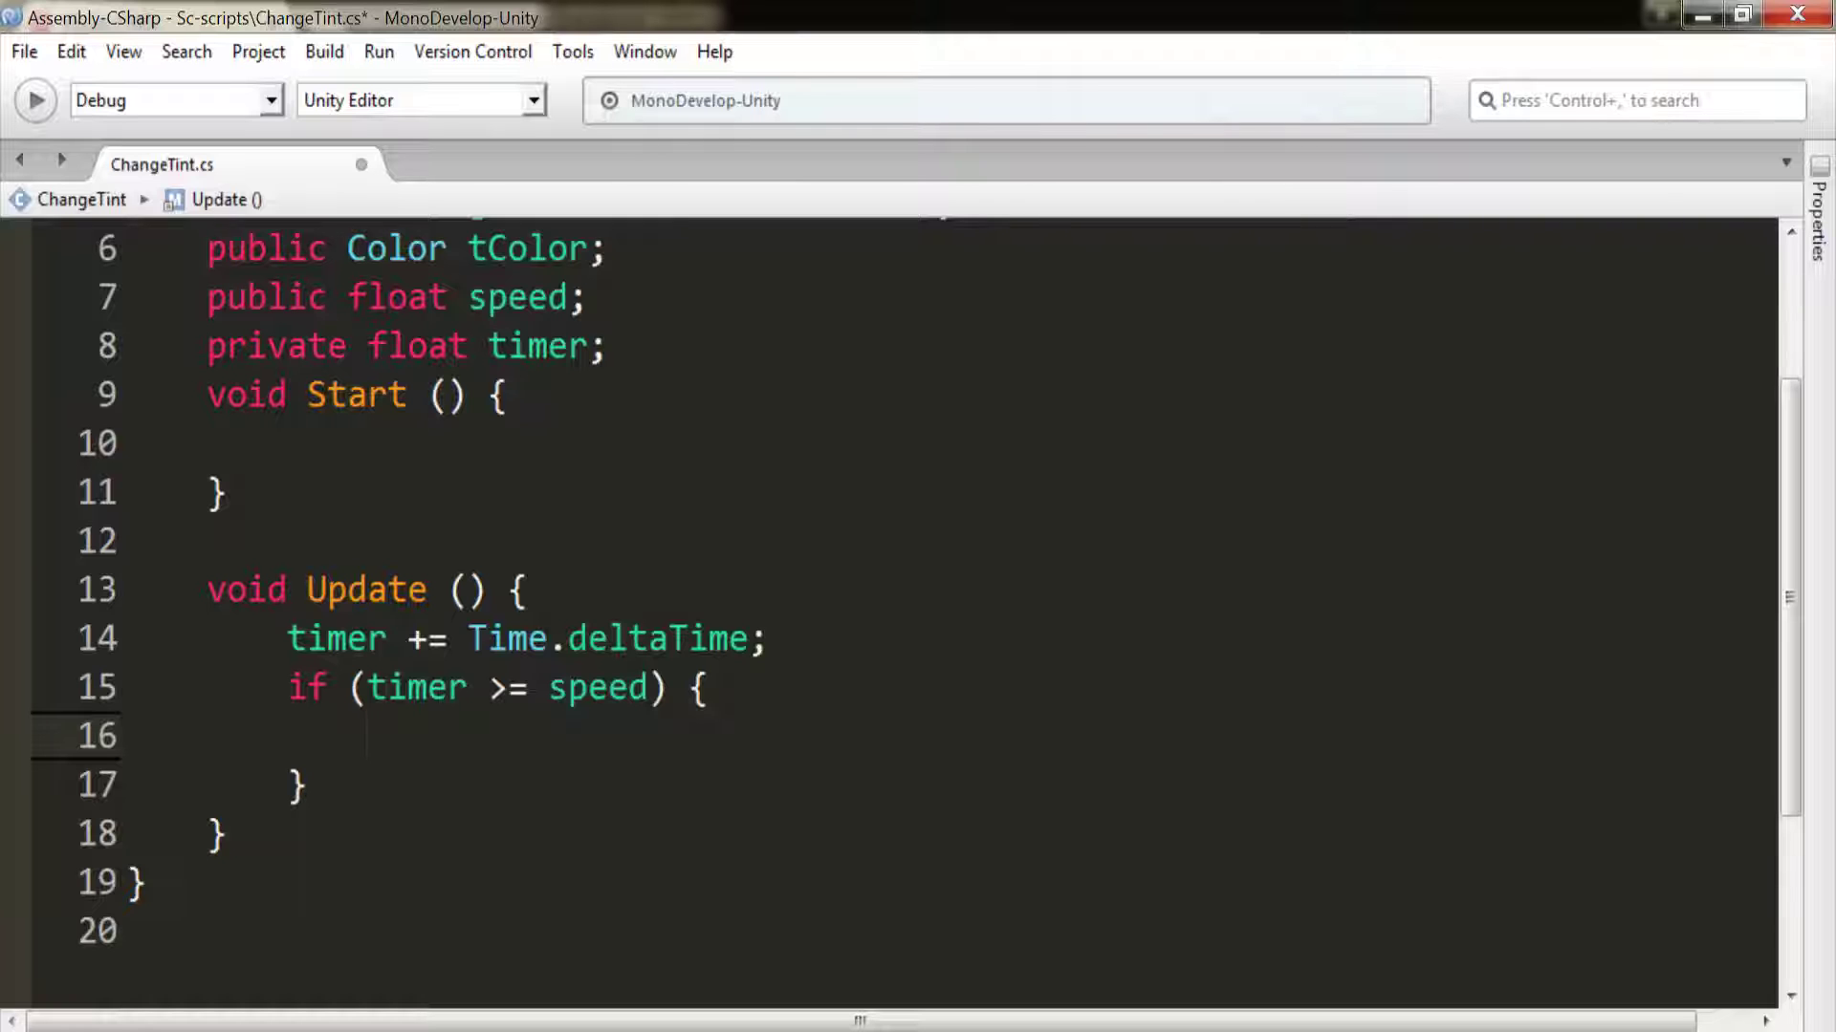
{"action": "type", "text": "tim"}
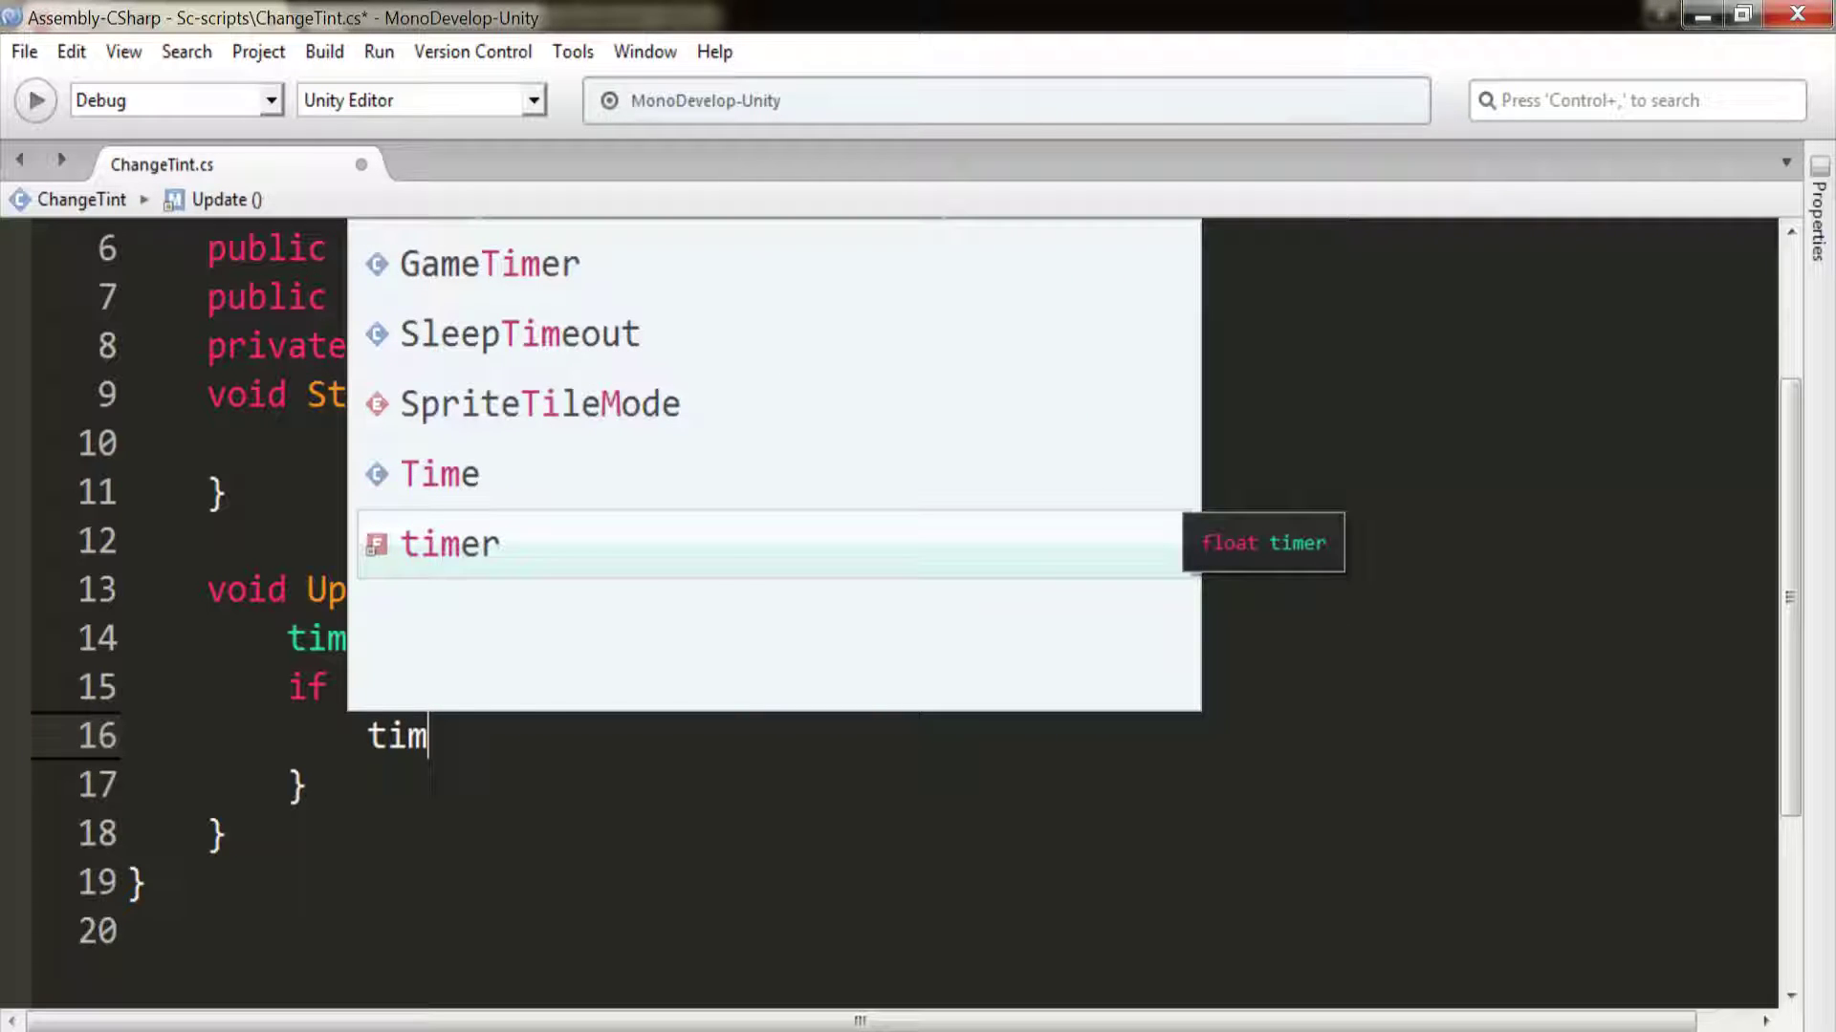
{"action": "key", "text": "Return"}
{"action": "type", "text": "= 0"}
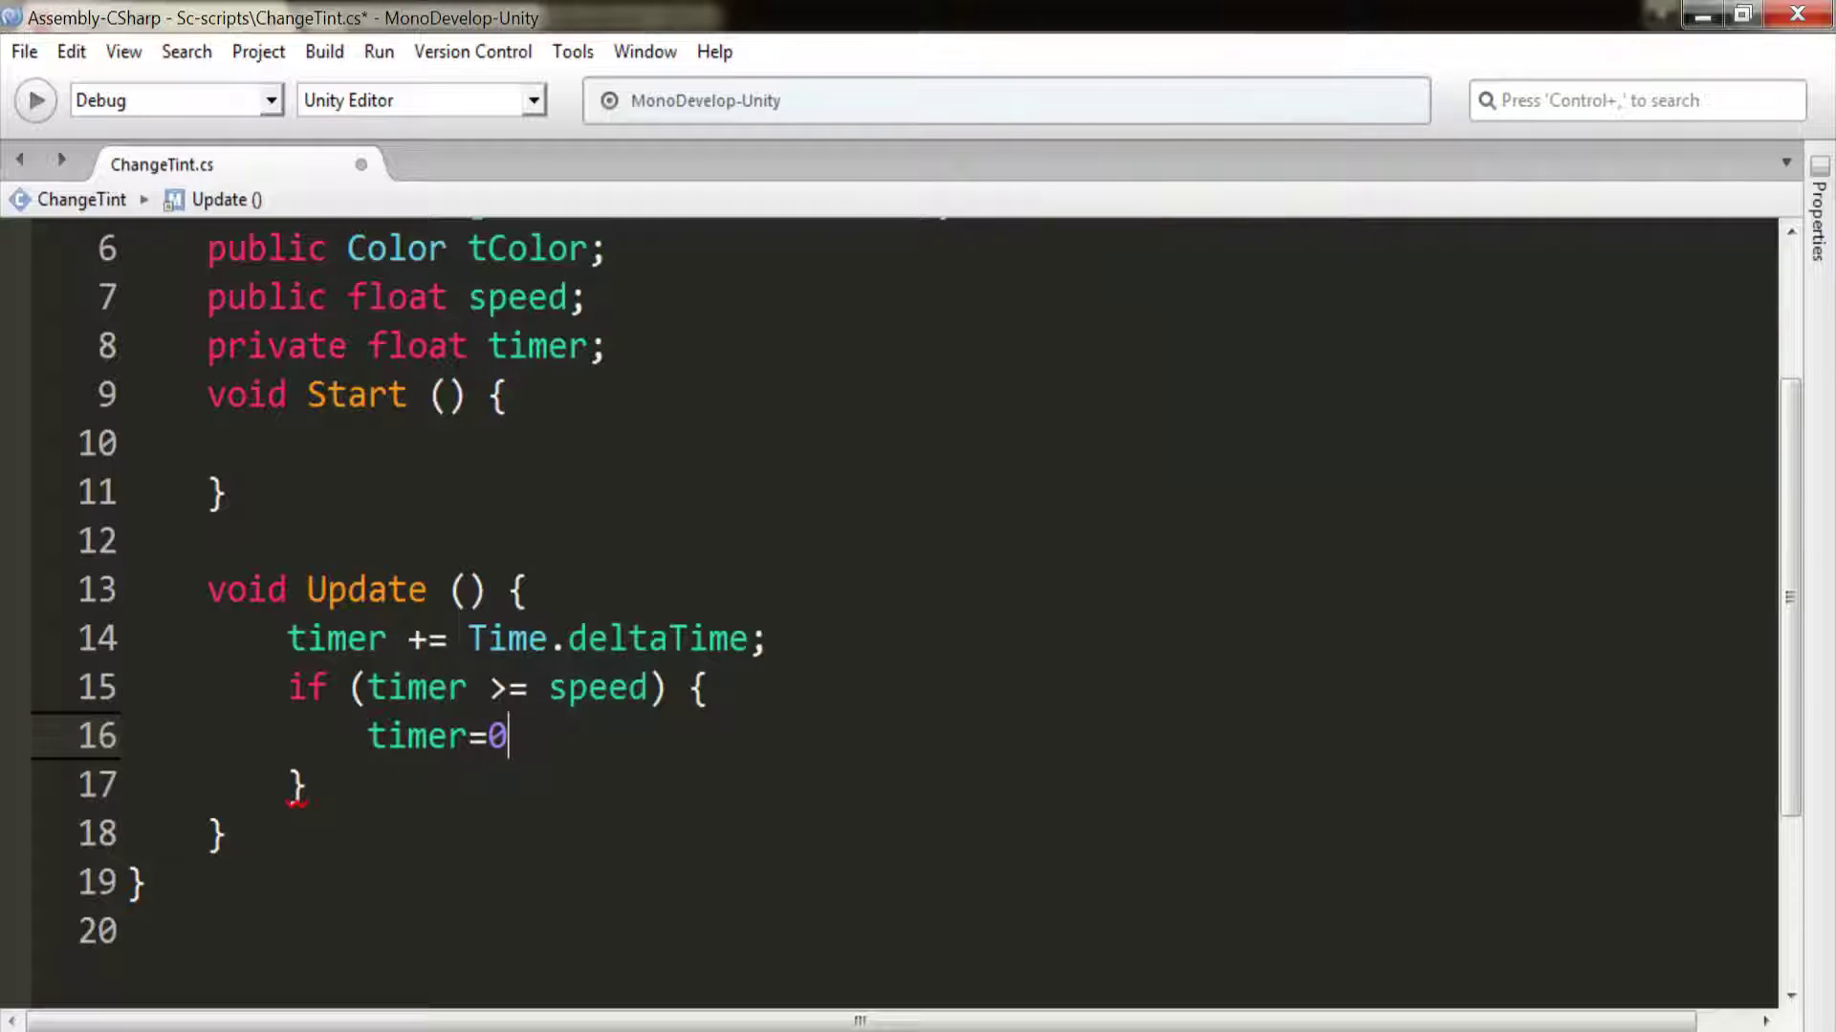
{"action": "type", "text": "f;"}
{"action": "key", "text": "Return"}
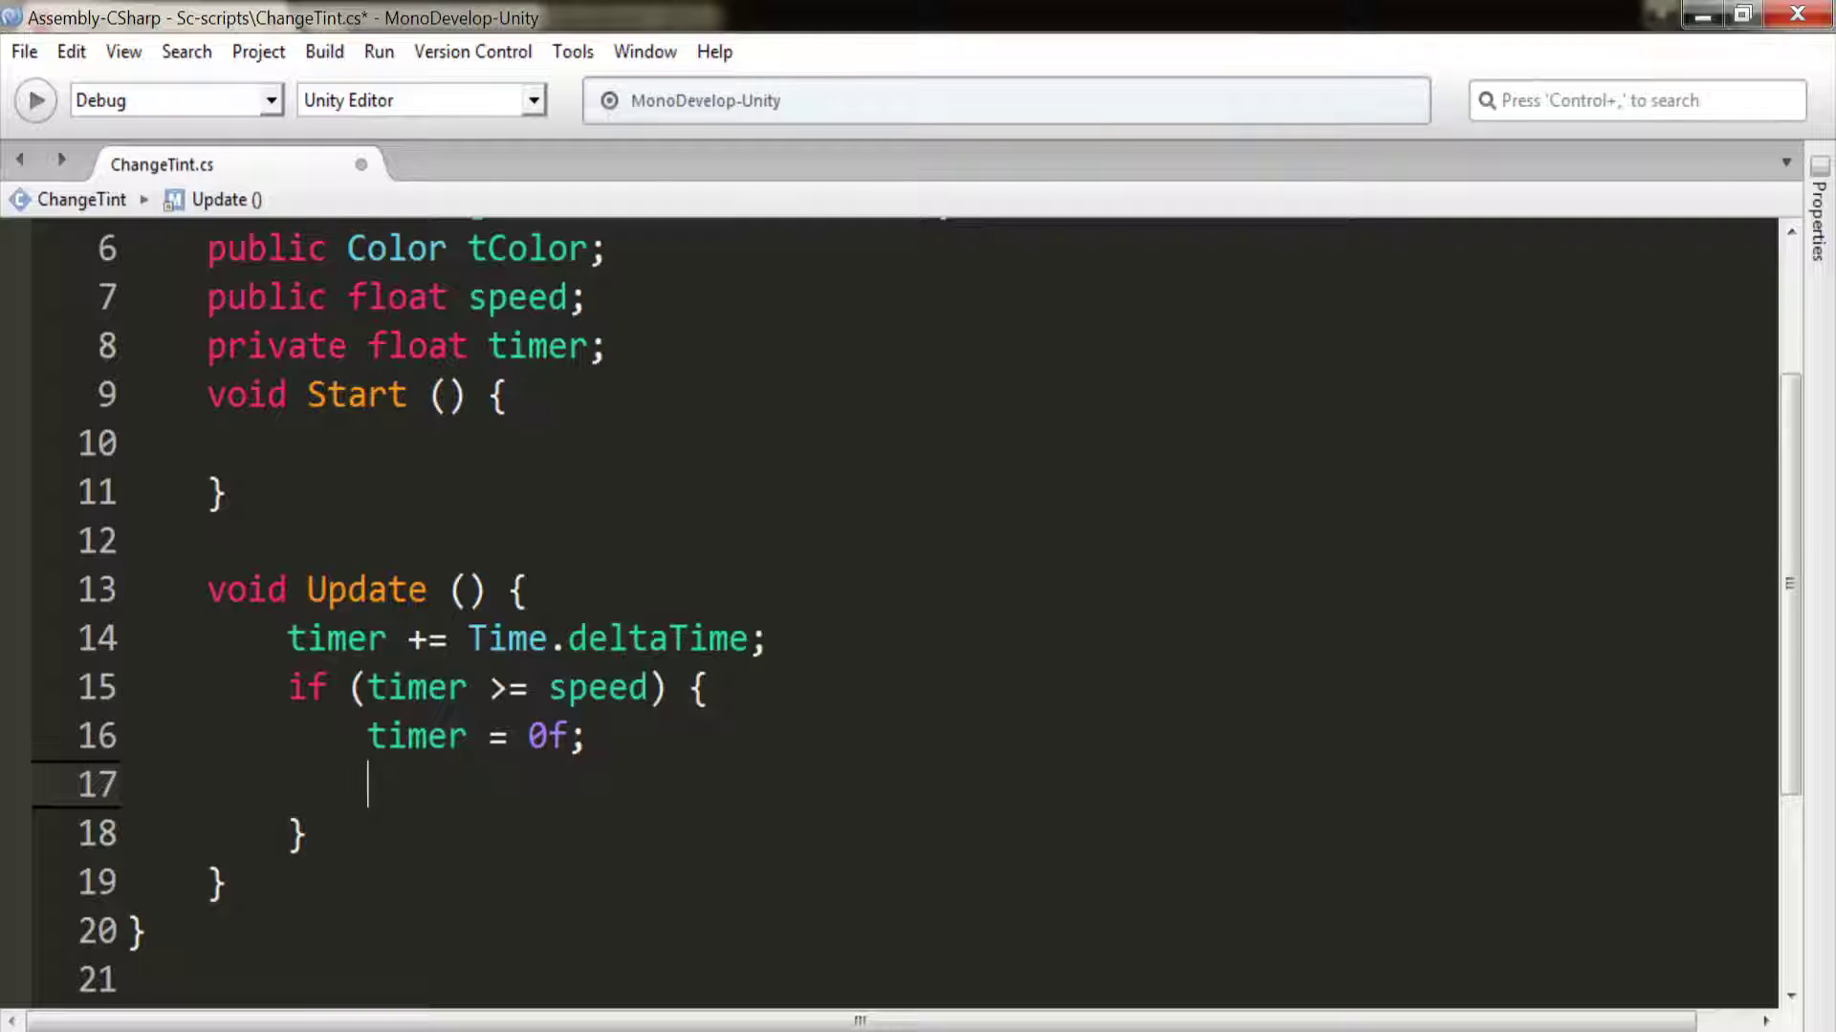
Step: Inside the if block, assign tColor = Random.ColorHSV(0f, 1f, 1f, 1f, 0.5f, 1f);
{"action": "type", "text": "tc"}
{"action": "key", "text": "Return"}
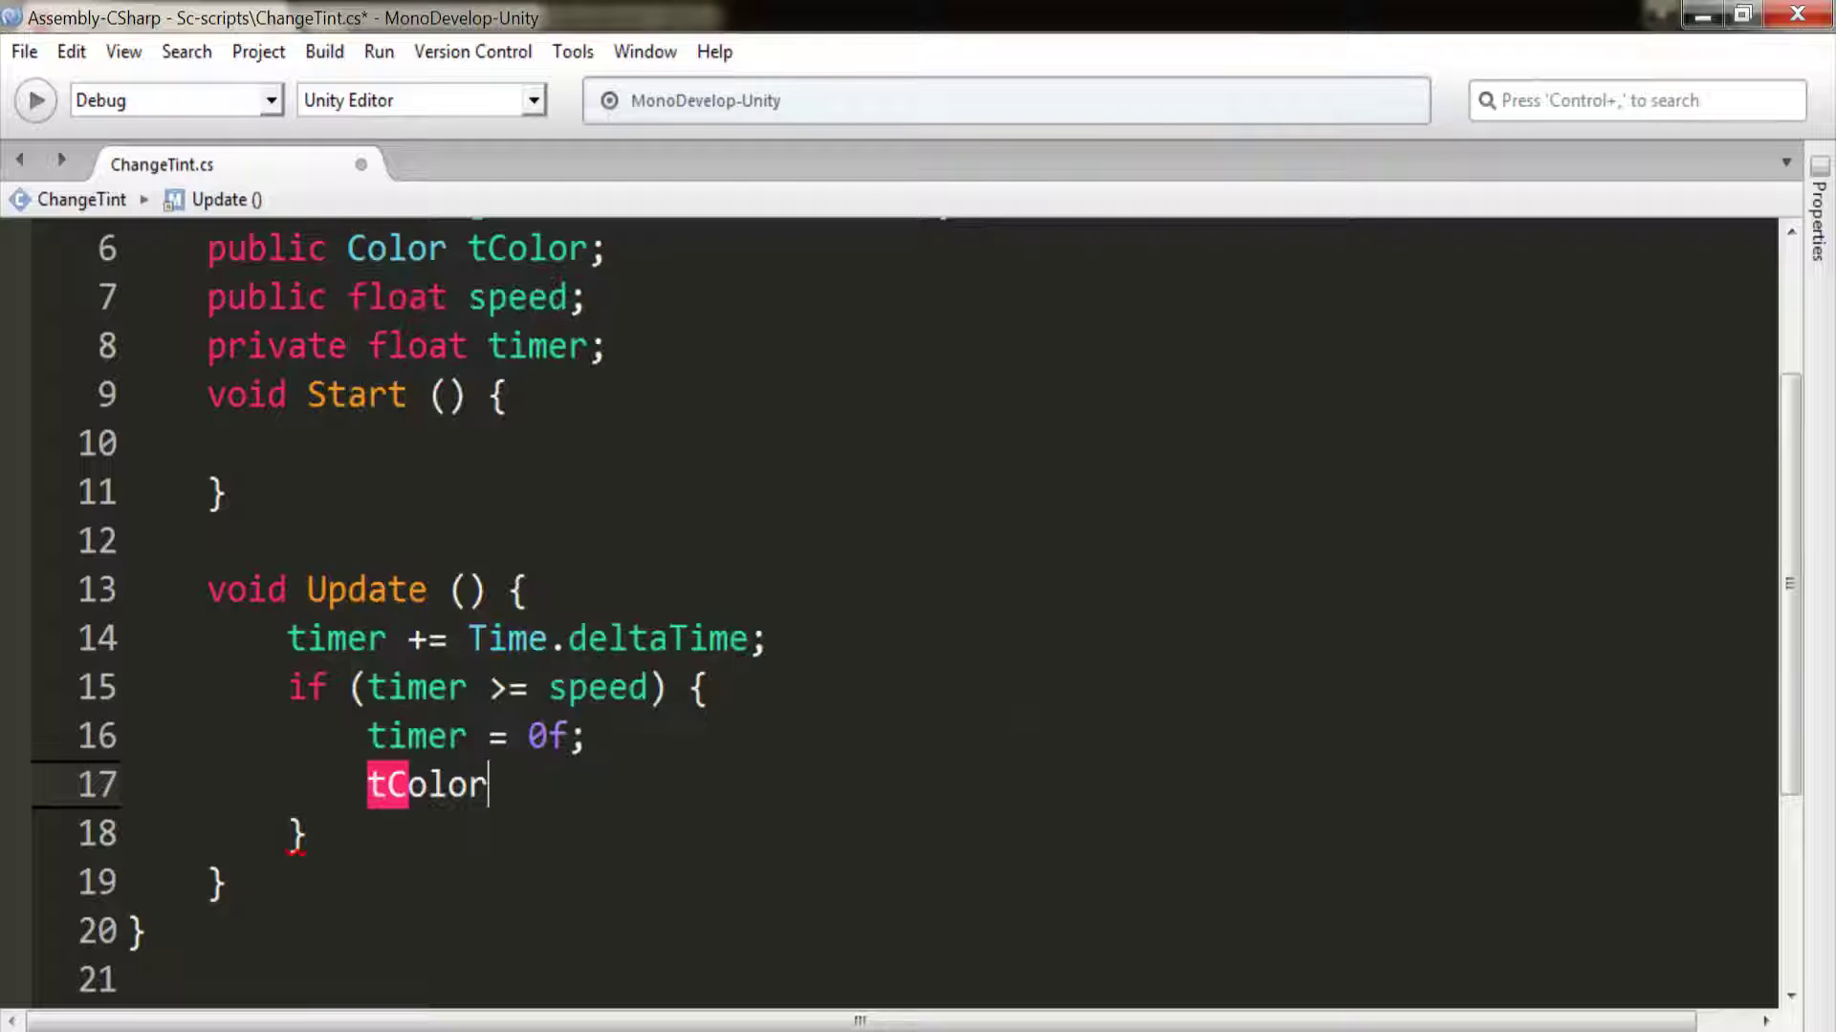
{"action": "type", "text": "=R"}
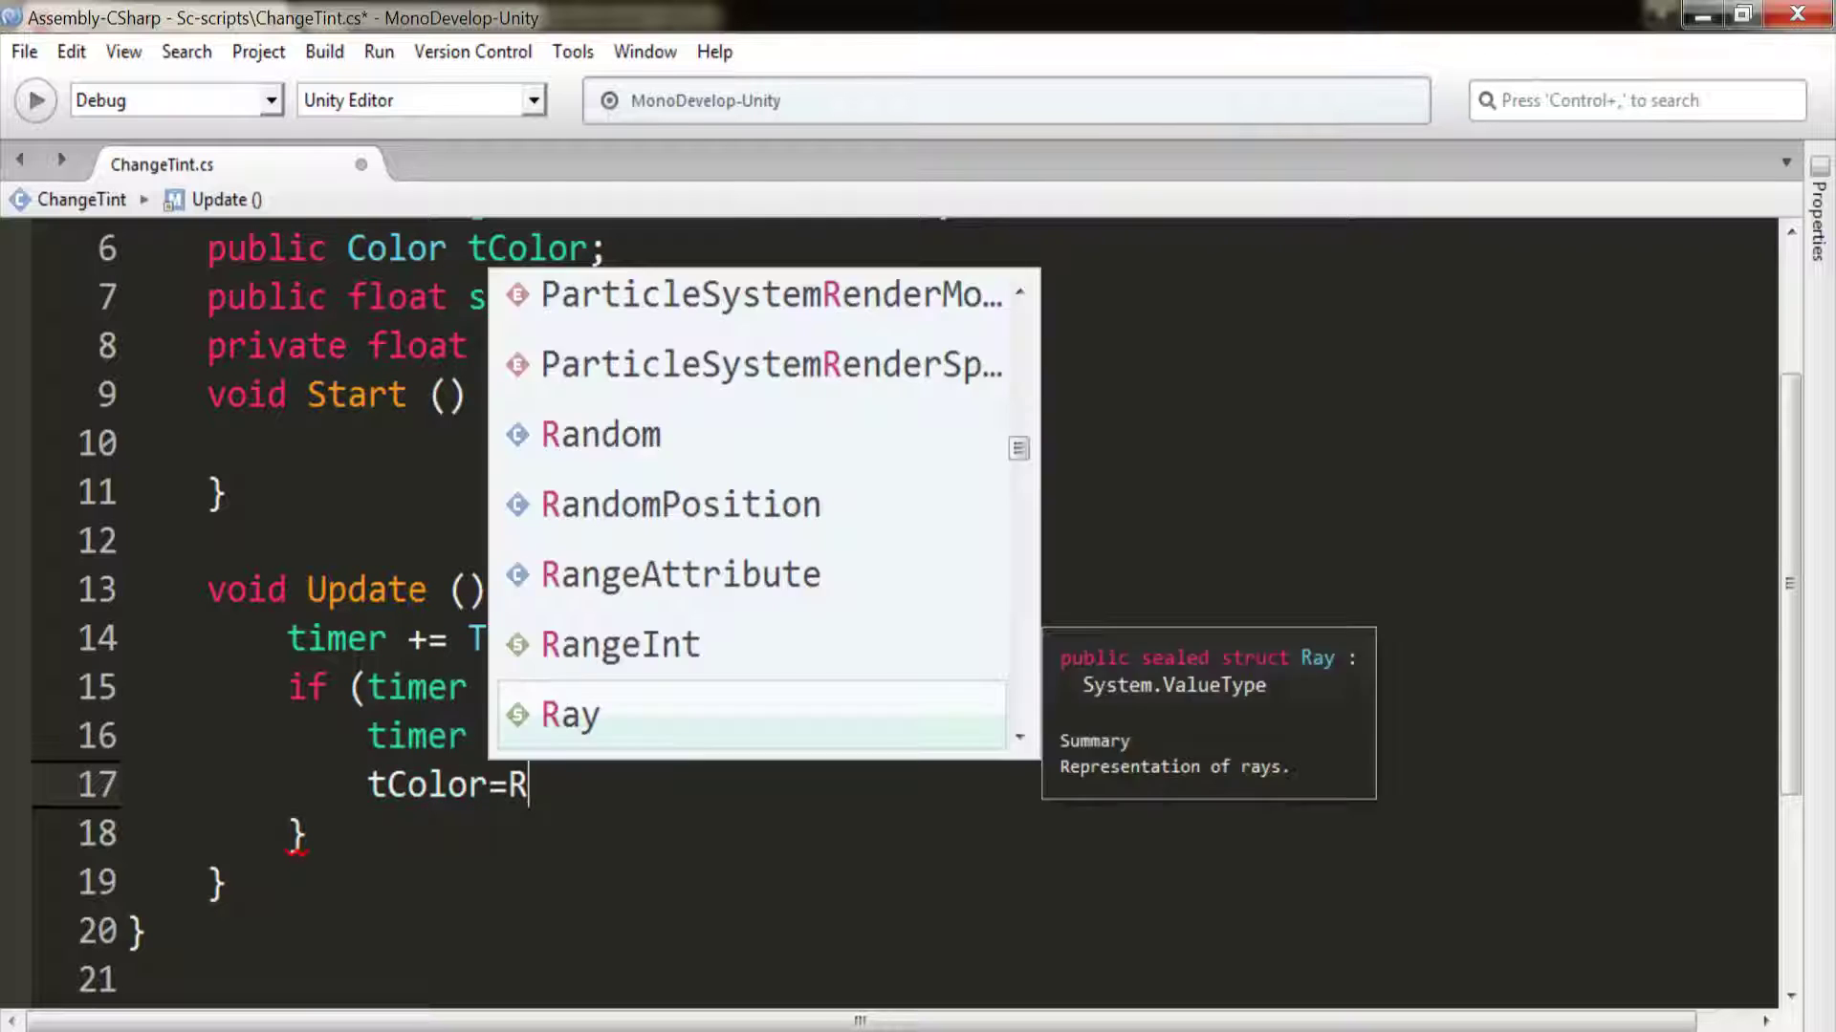
{"action": "type", "text": "an"}
{"action": "key", "text": "Return"}
{"action": "type", "text": "."}
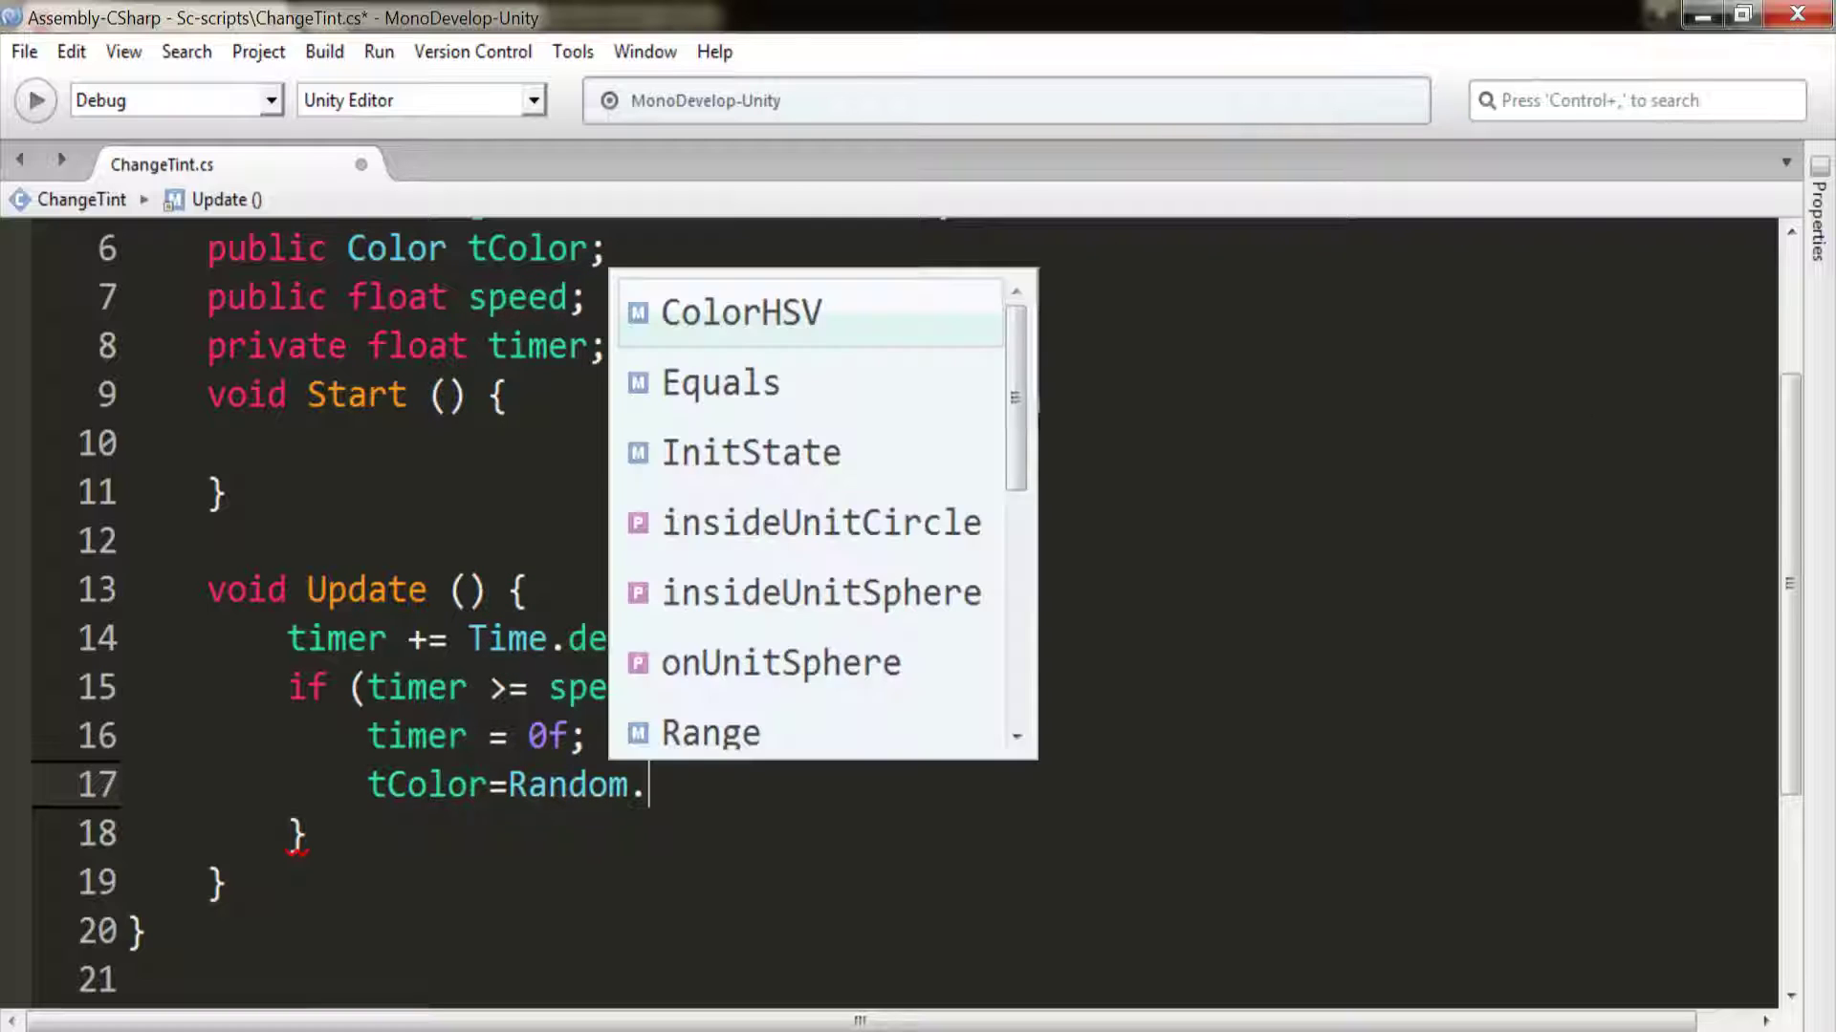
{"action": "type", "text": "c"}
{"action": "key", "text": "Return"}
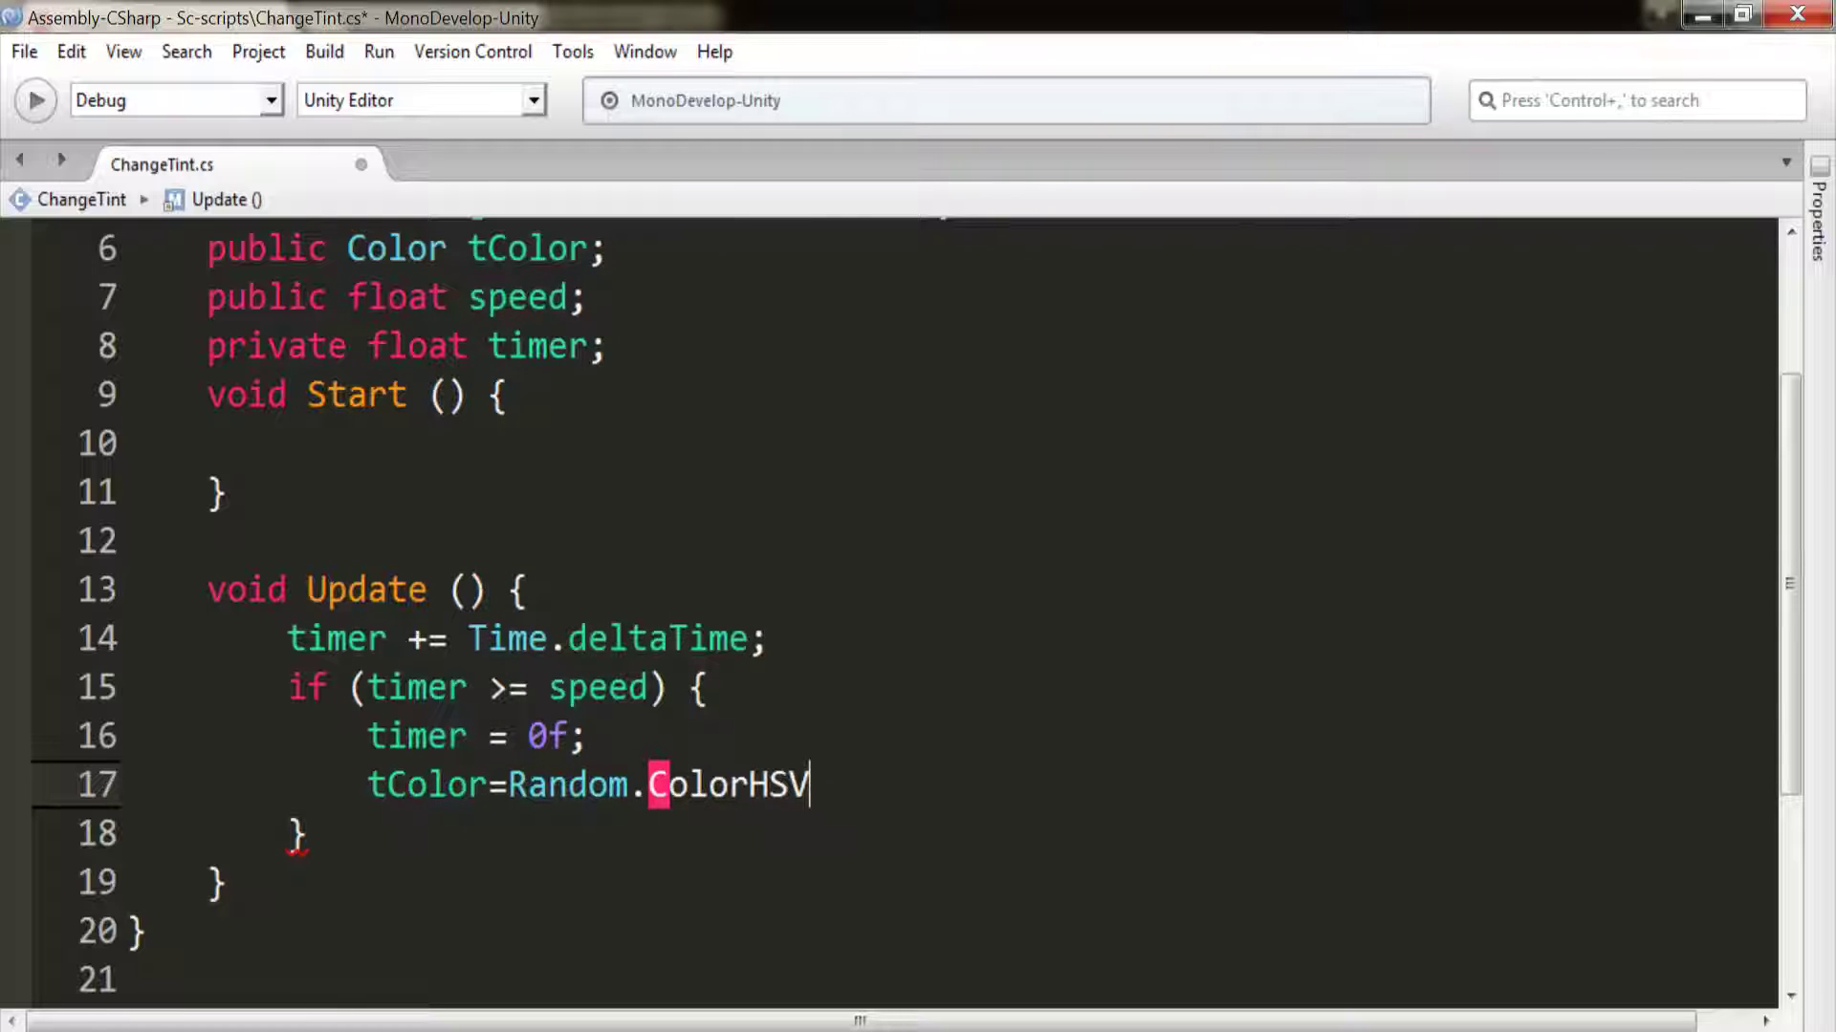
{"action": "type", "text": "(0f, 1f, 1f, 1f, 0.5f, 1f)"}
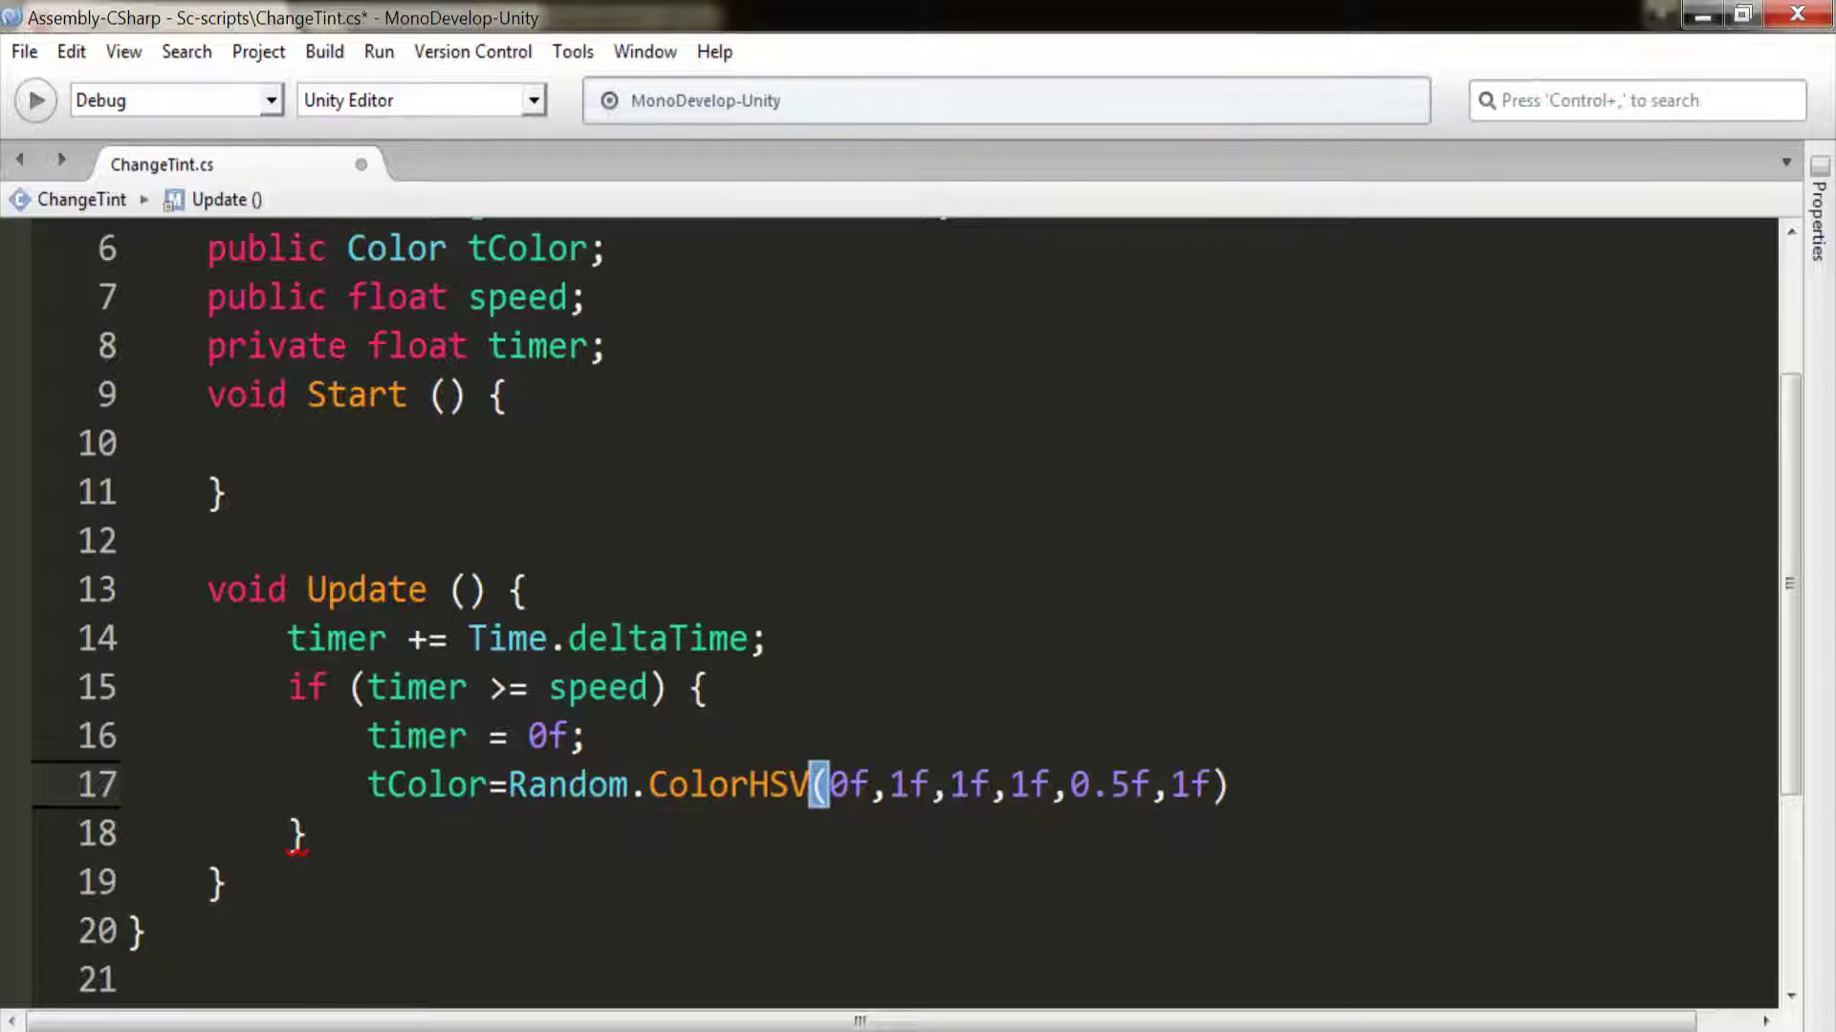
{"action": "type", "text": ";"}
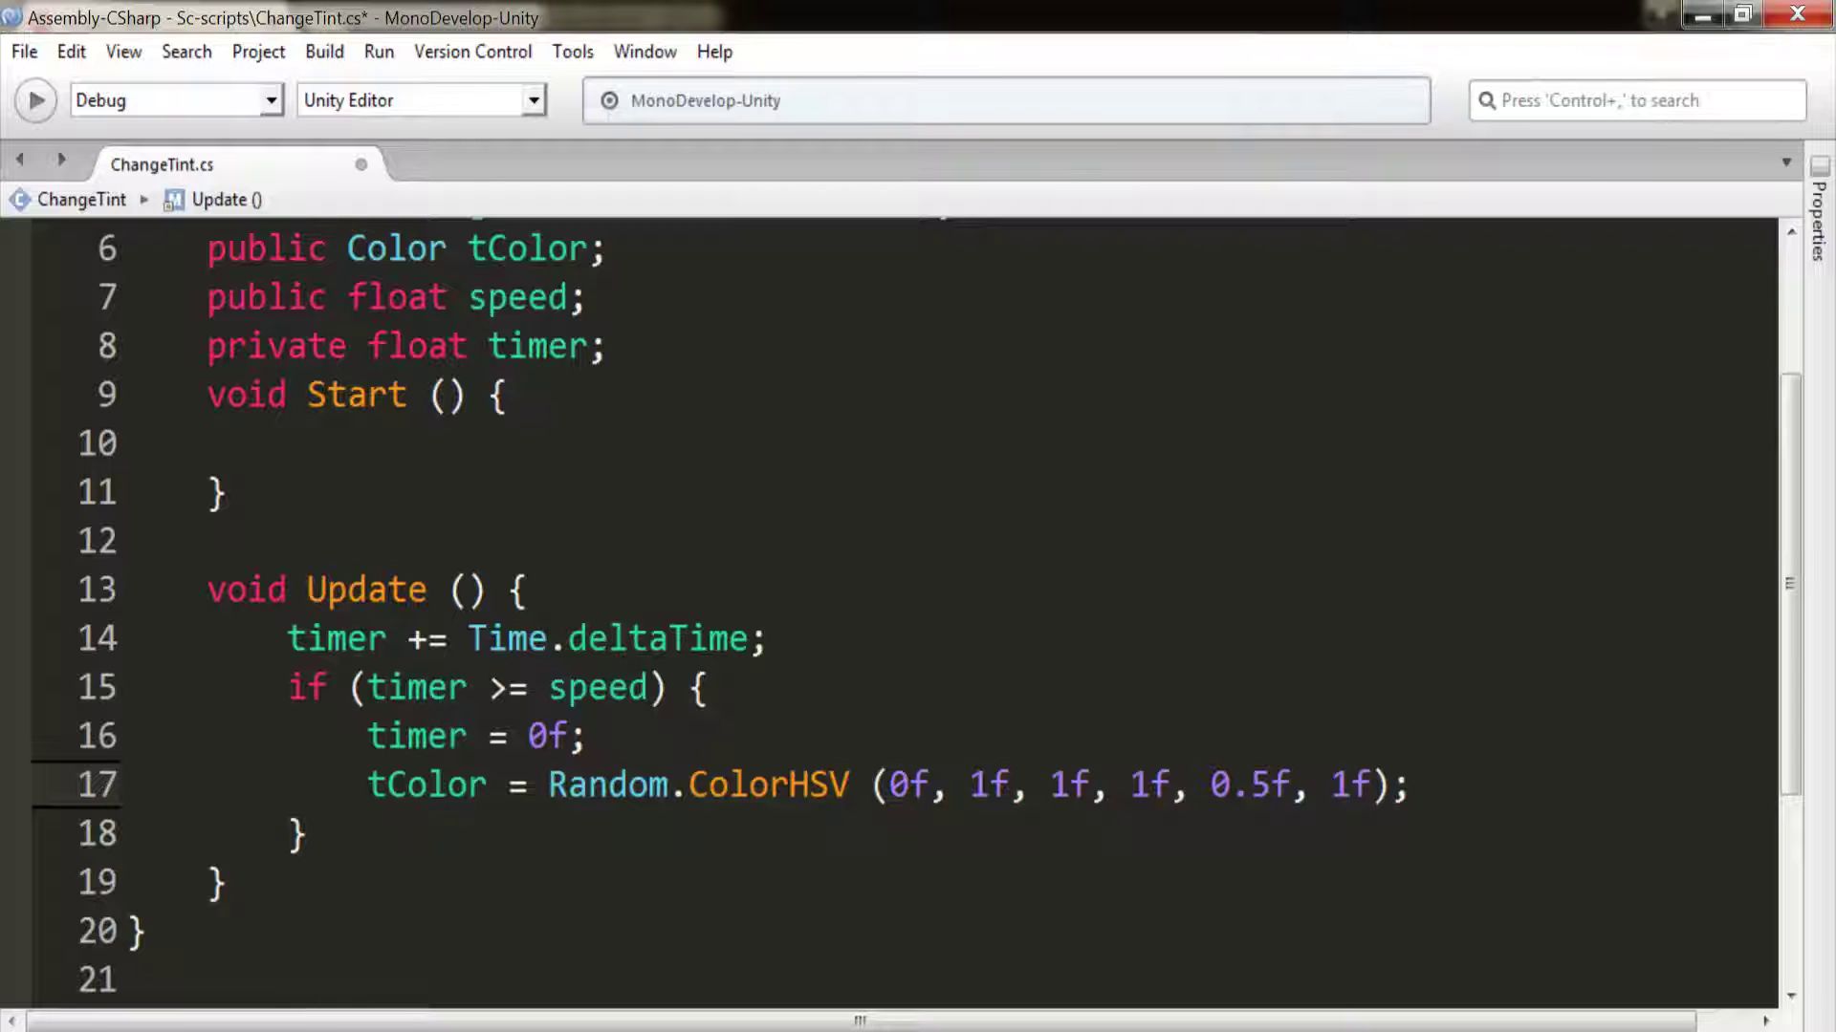
{"action": "left_click_drag", "start_coordinate": [548, 785], "coordinate": [1388, 785]}
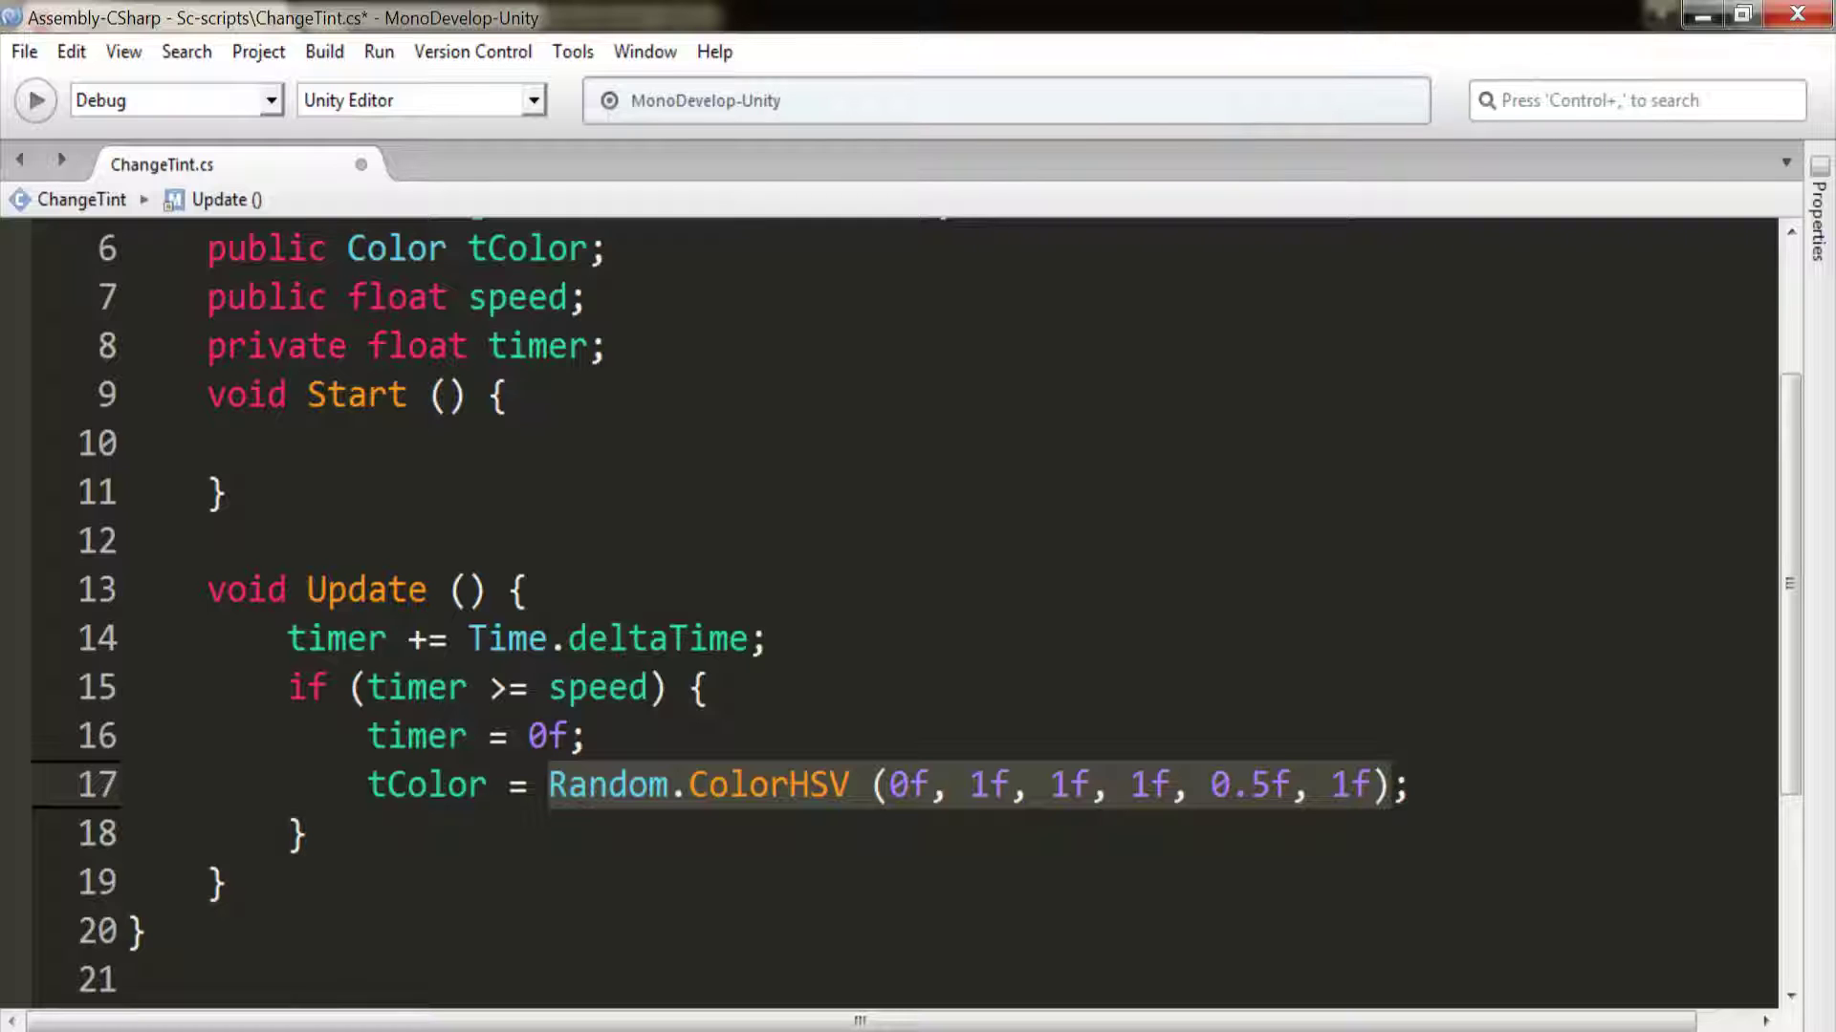
{"action": "left_click", "coordinate": [336, 1028]}
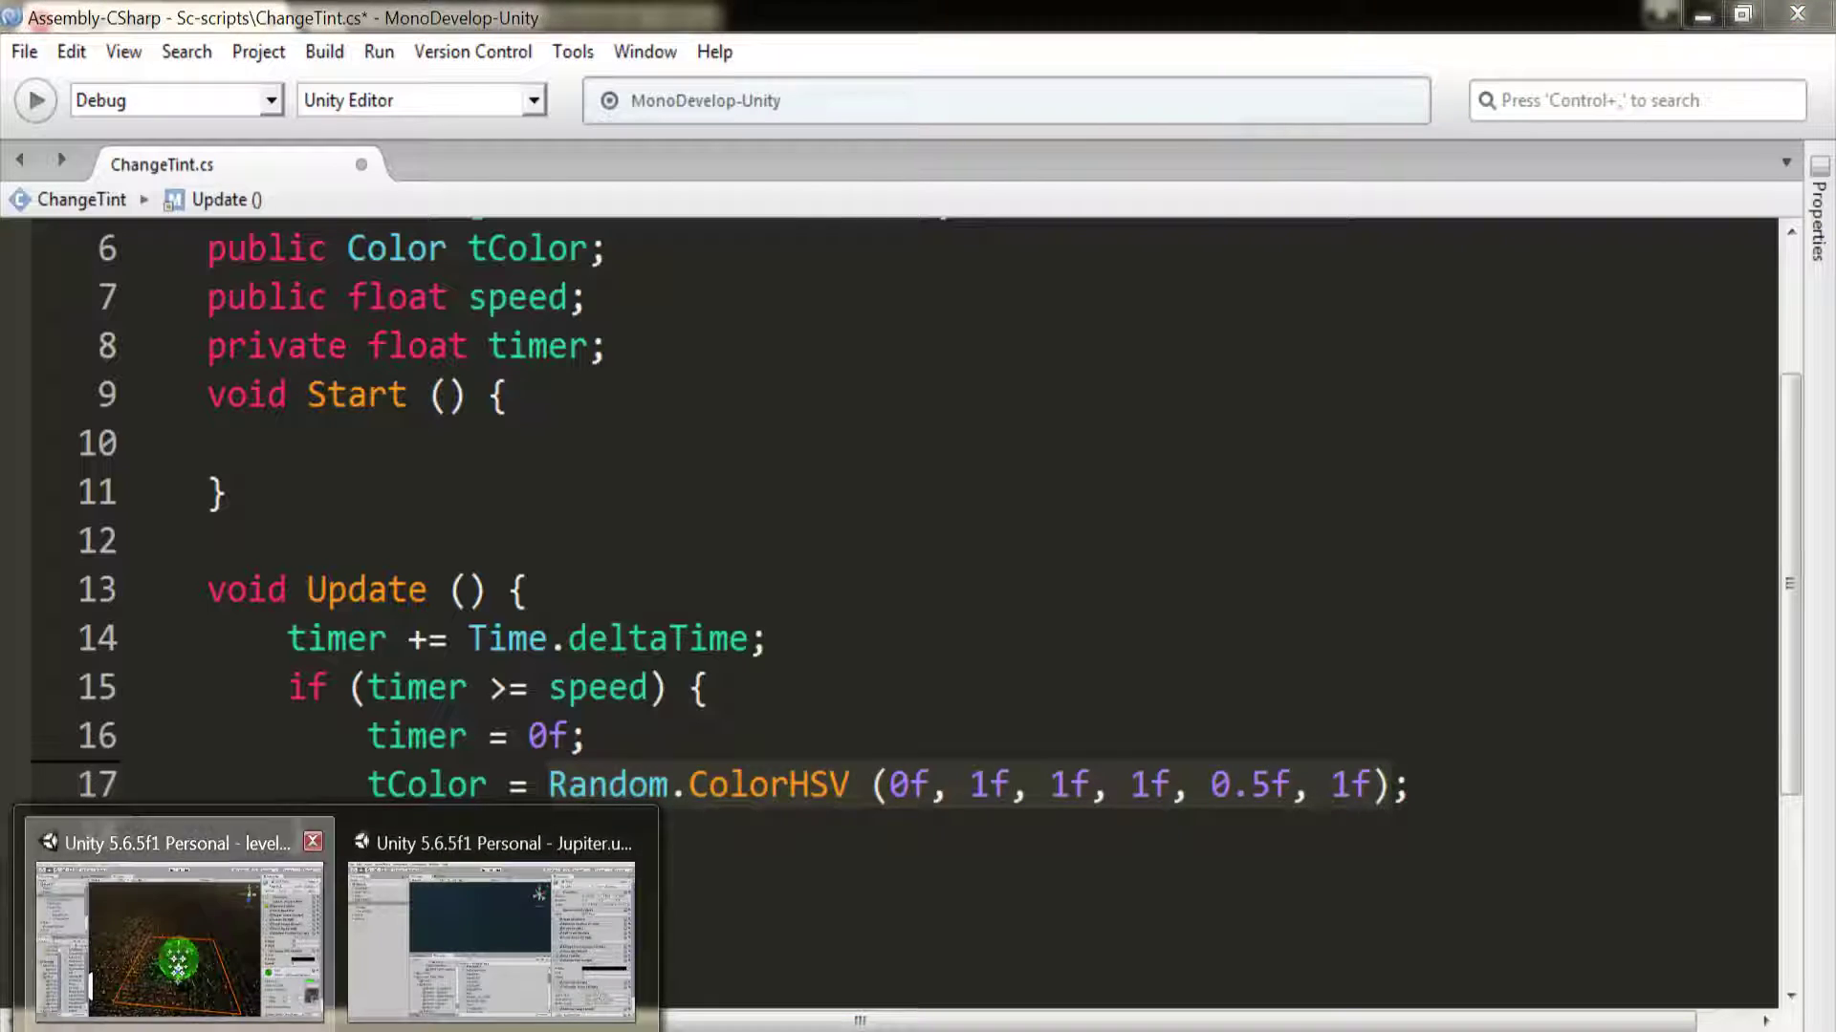
{"action": "left_click", "coordinate": [177, 956]}
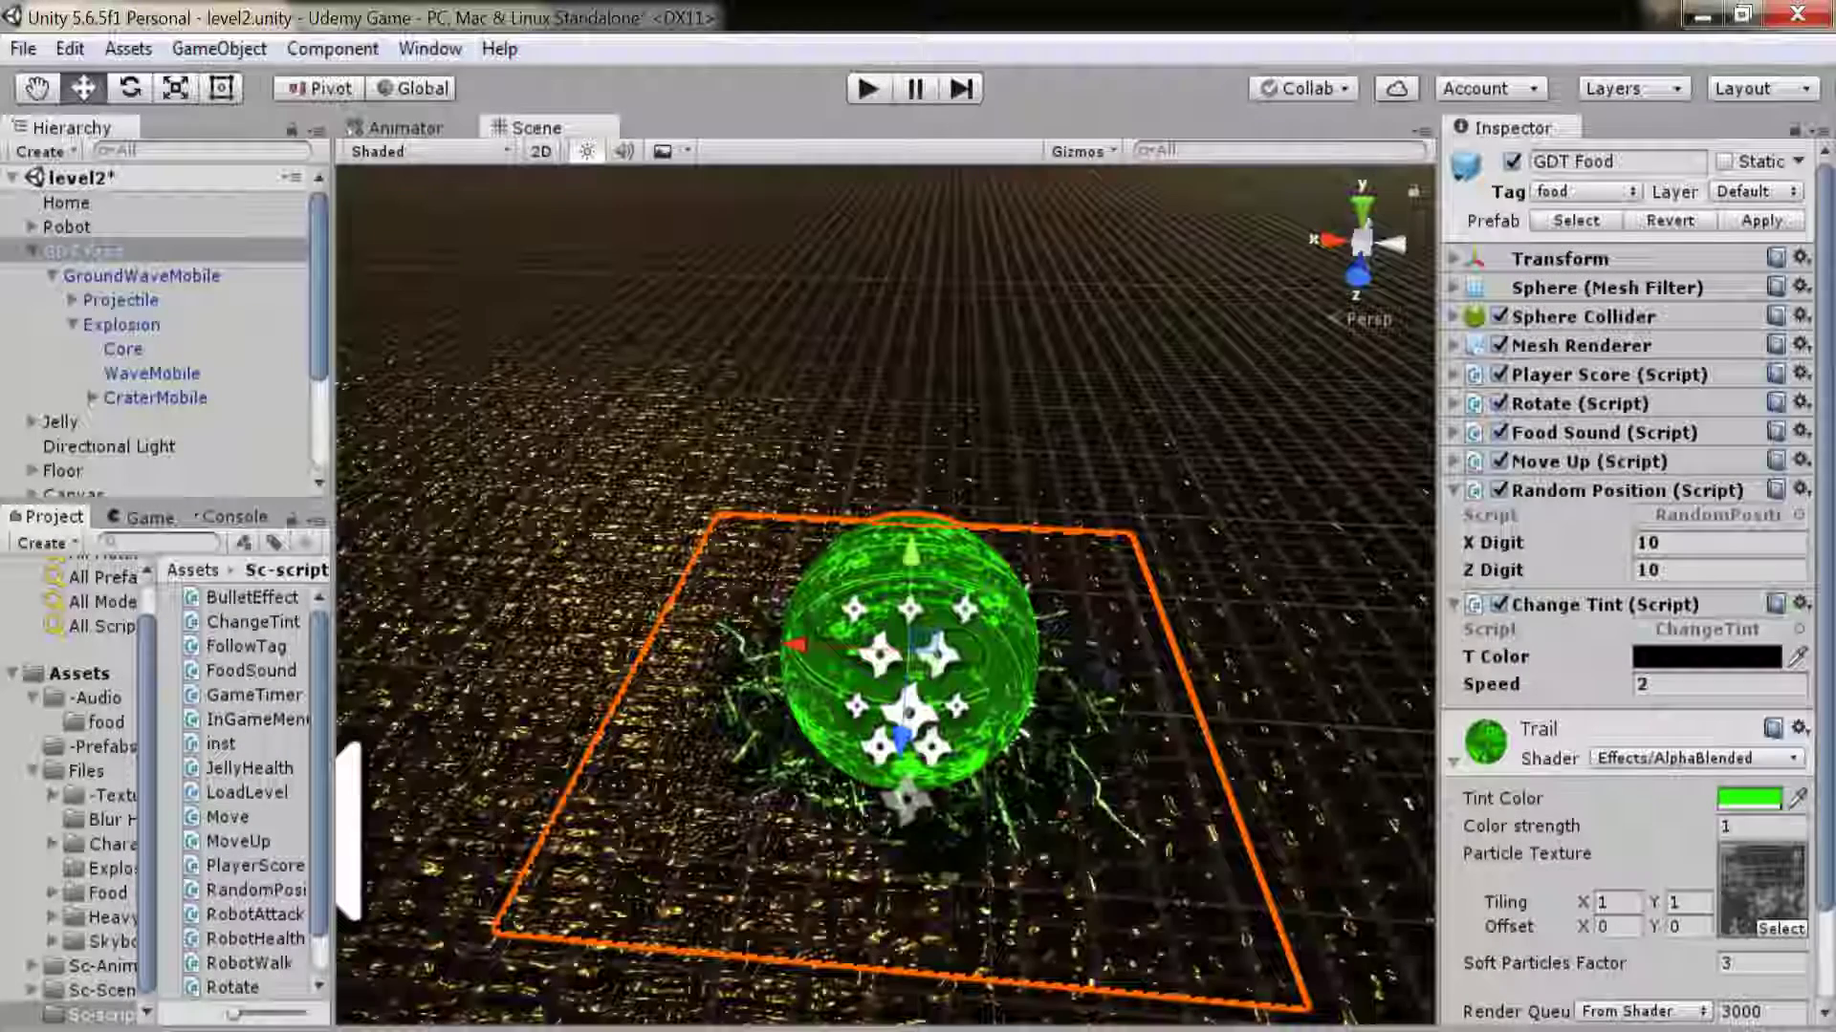
{"action": "left_click", "coordinate": [96, 251]}
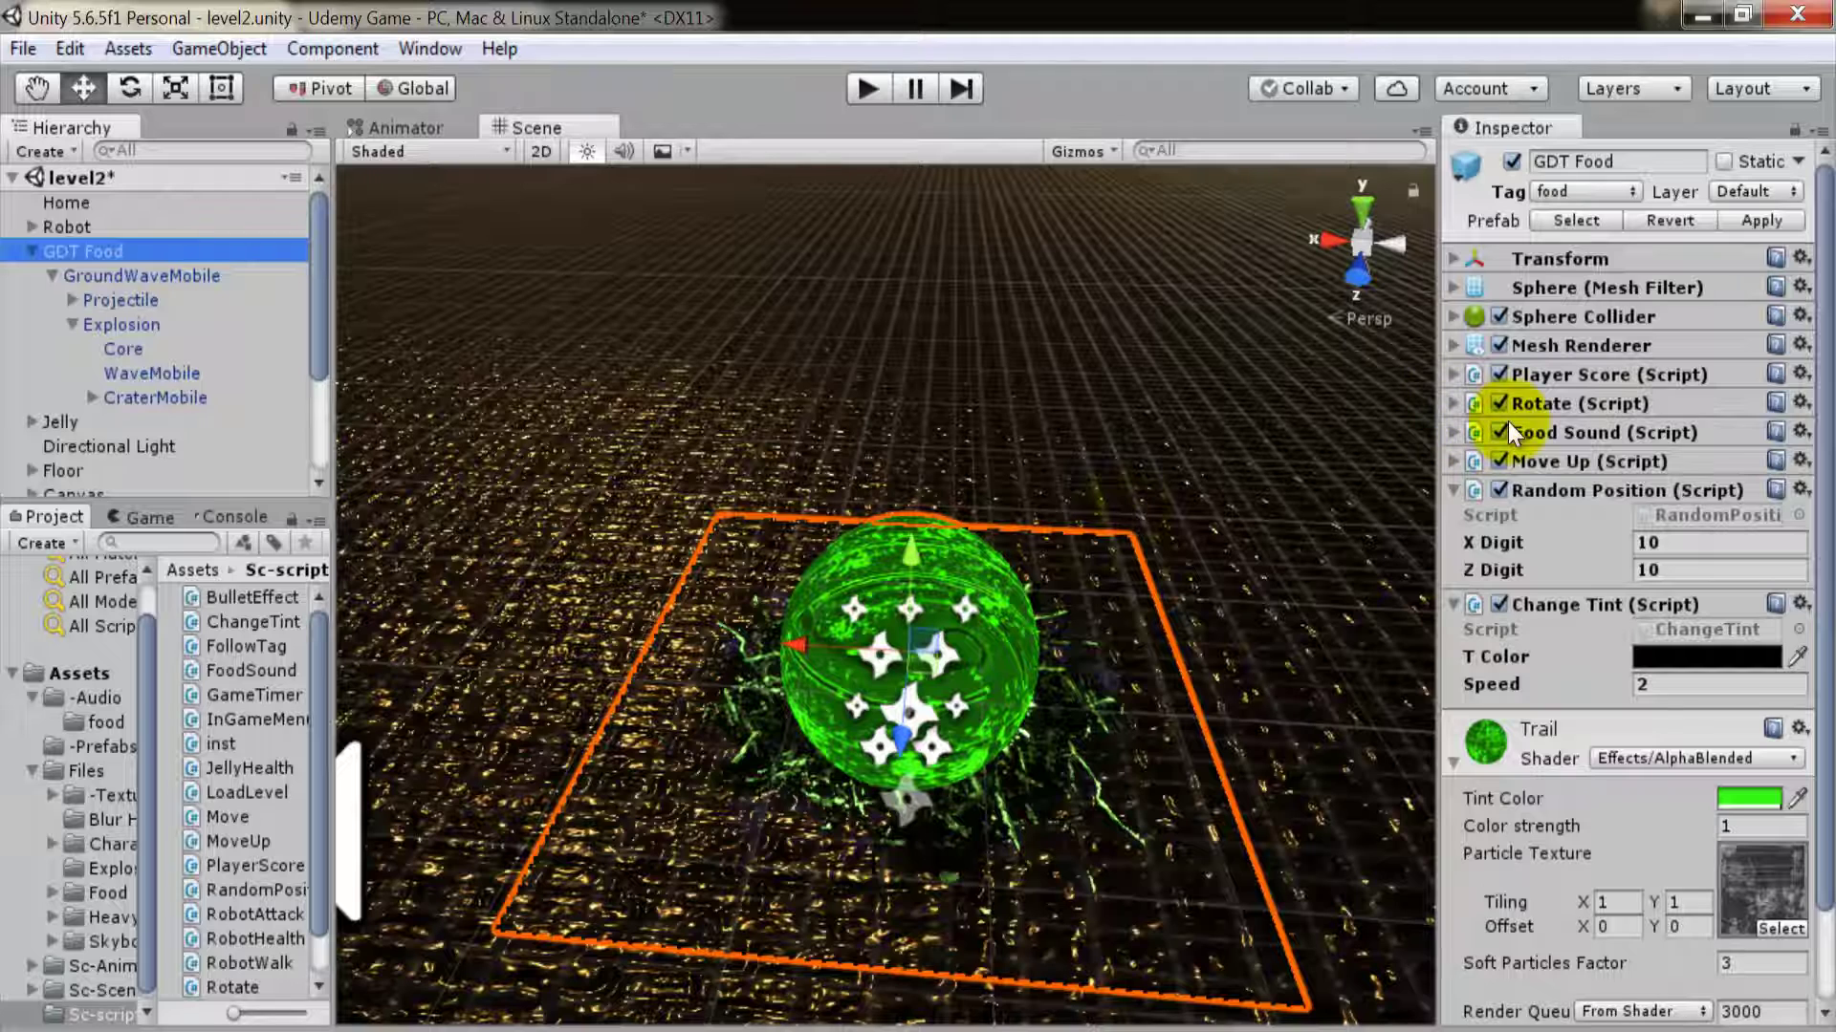
{"action": "left_click", "coordinate": [1541, 350]}
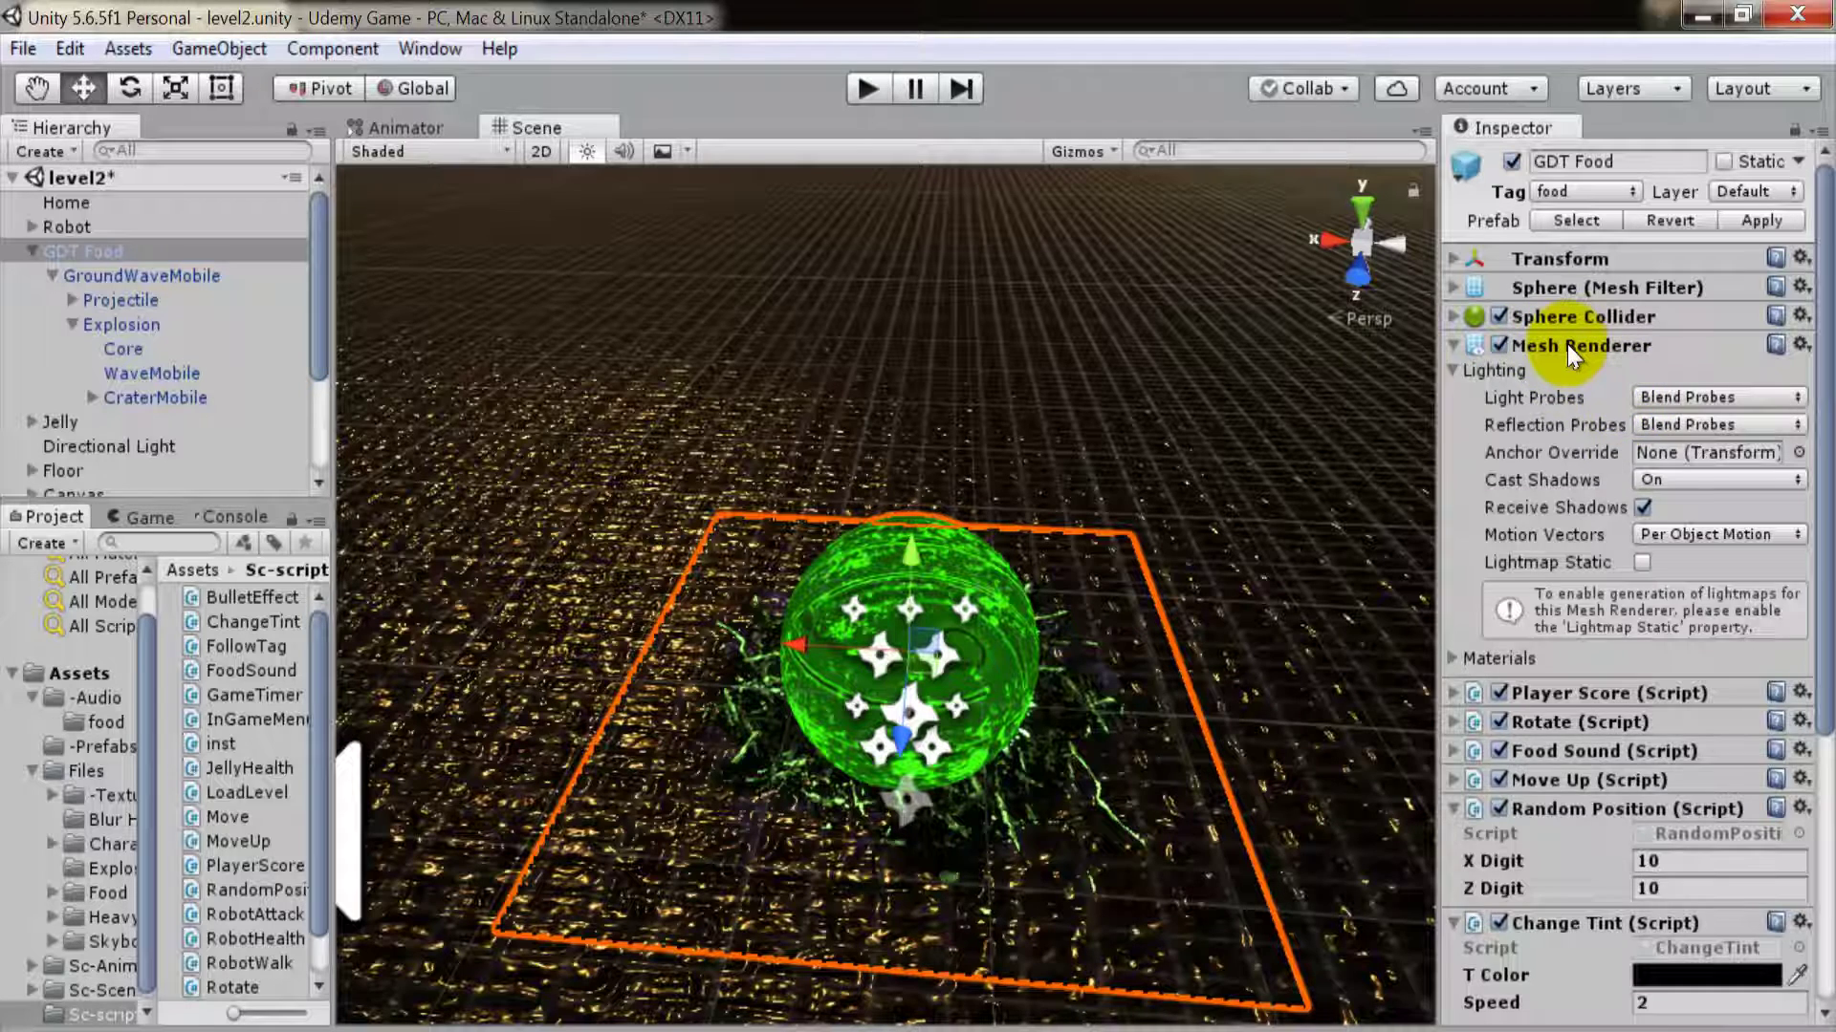
{"action": "left_click", "coordinate": [1568, 345]}
{"action": "scroll", "coordinate": [1802, 402], "scroll_direction": "down", "scroll_amount": 3}
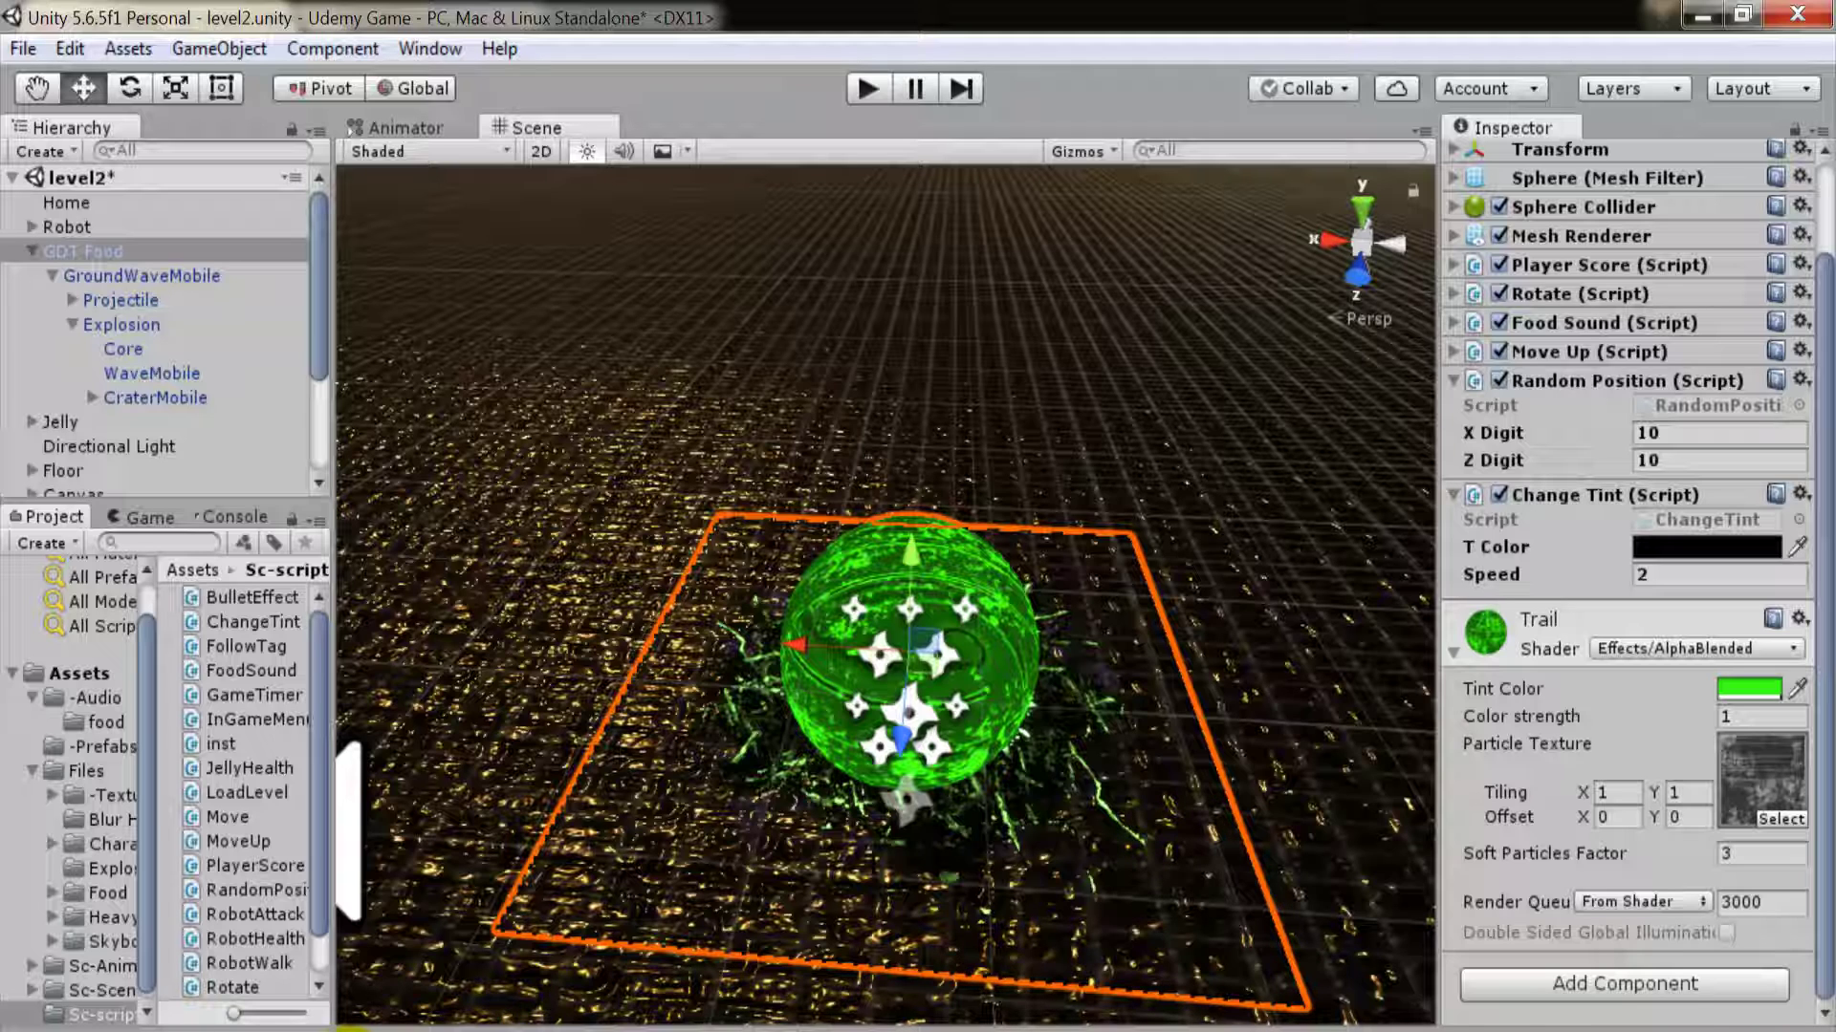
{"action": "left_click", "coordinate": [363, 1031]}
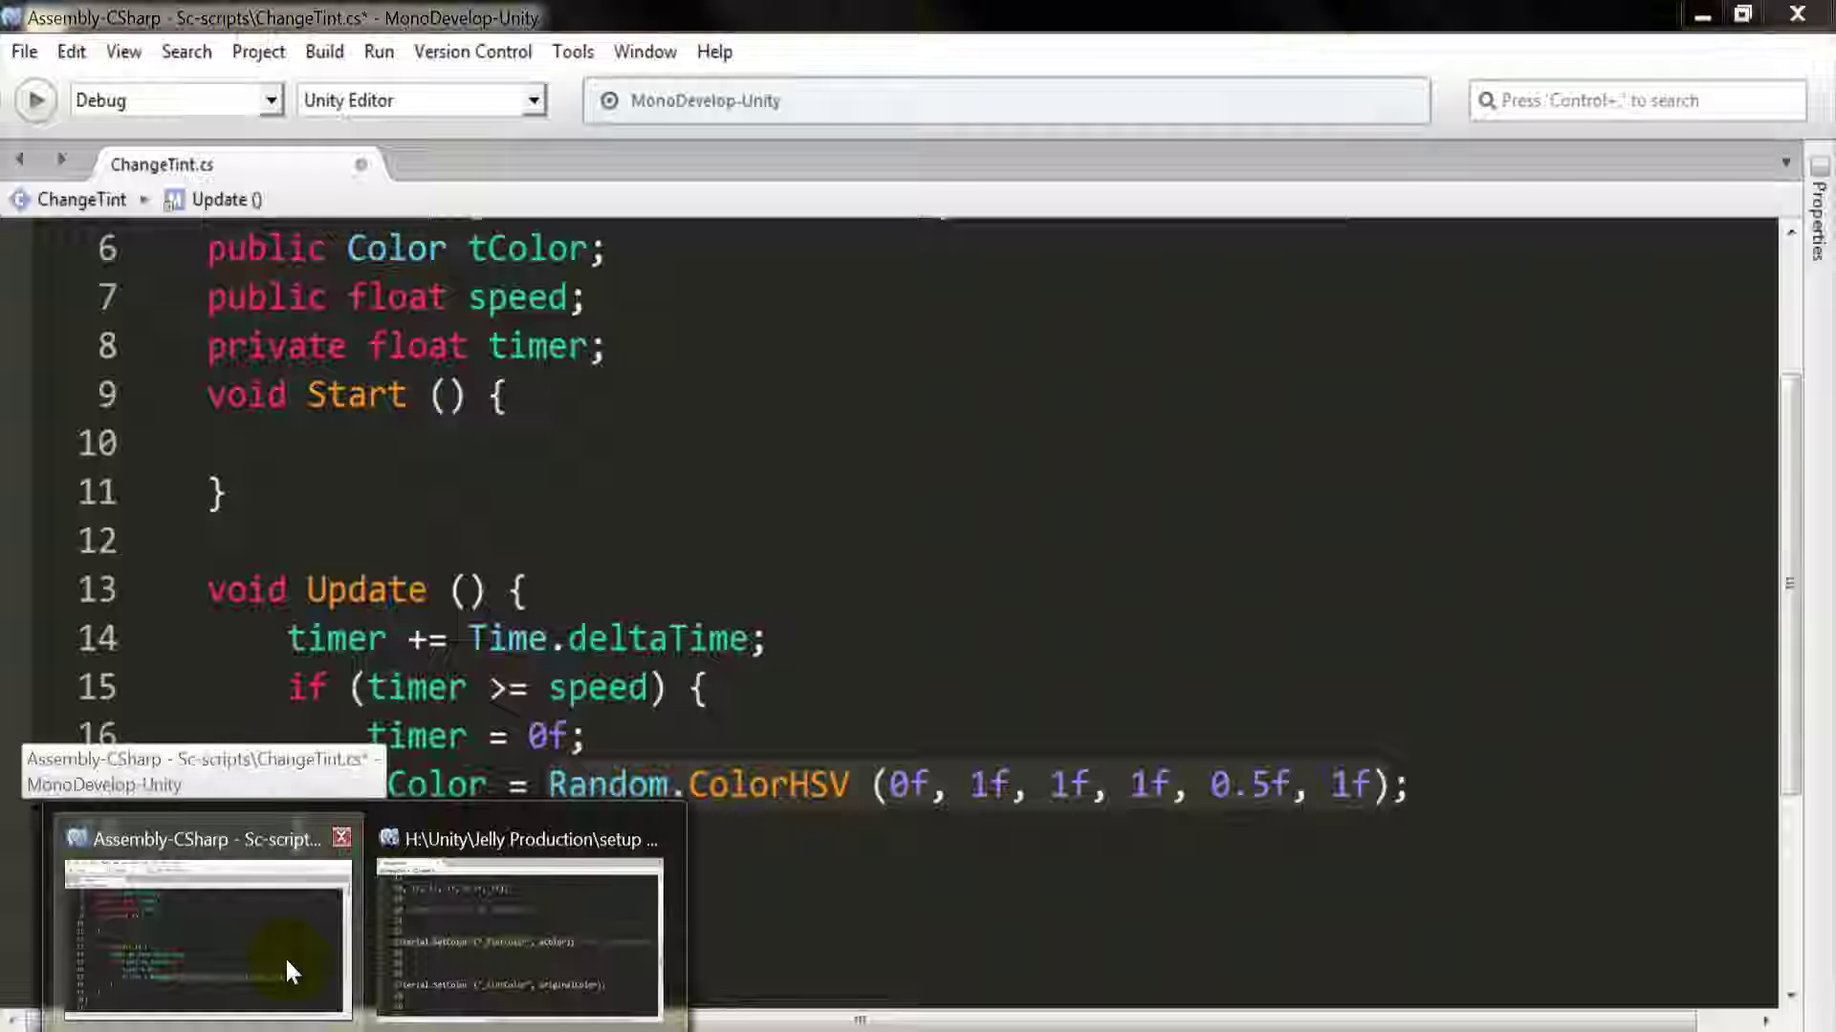
{"action": "left_click", "coordinate": [287, 964]}
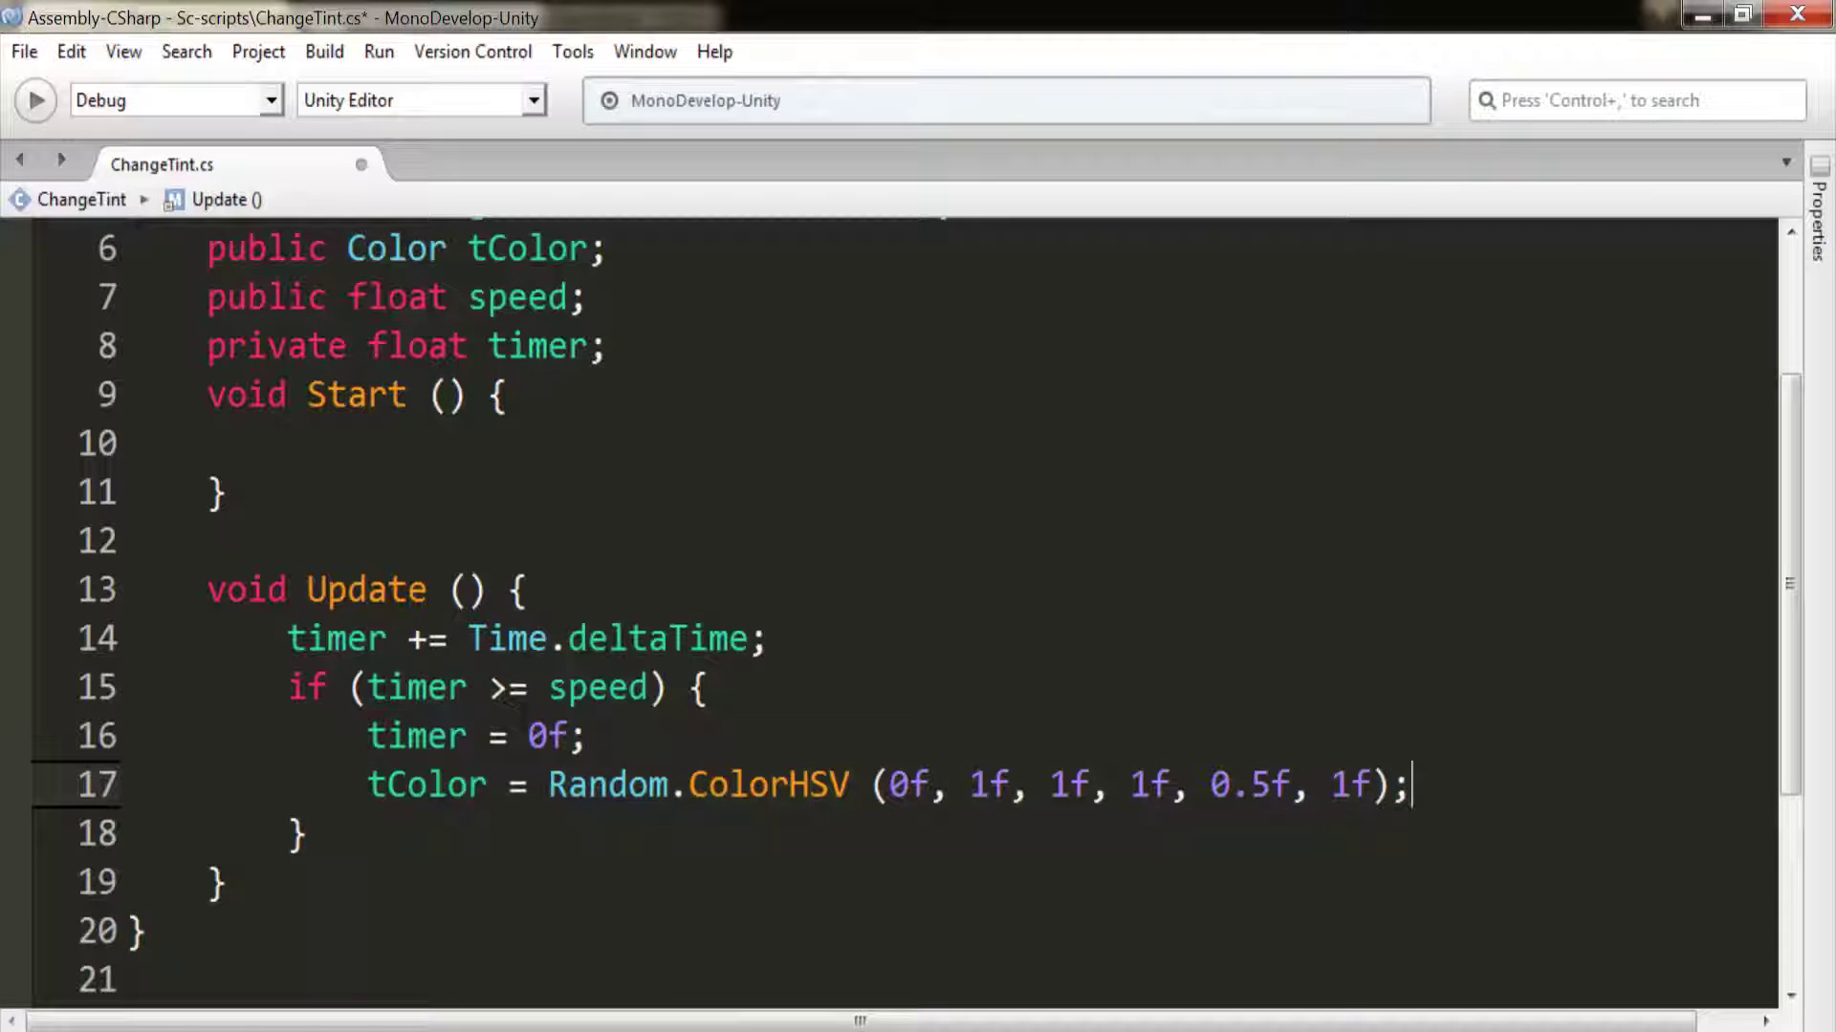
Step: Add GetComponent<Renderer>().material.SetColor("_TintColor", tColor); on line 18 and save ChangeTint.cs
{"action": "key", "text": "Return"}
{"action": "type", "text": "GetComponent<Renderer> ().material.SetColor (\"_TintColor\", );"}
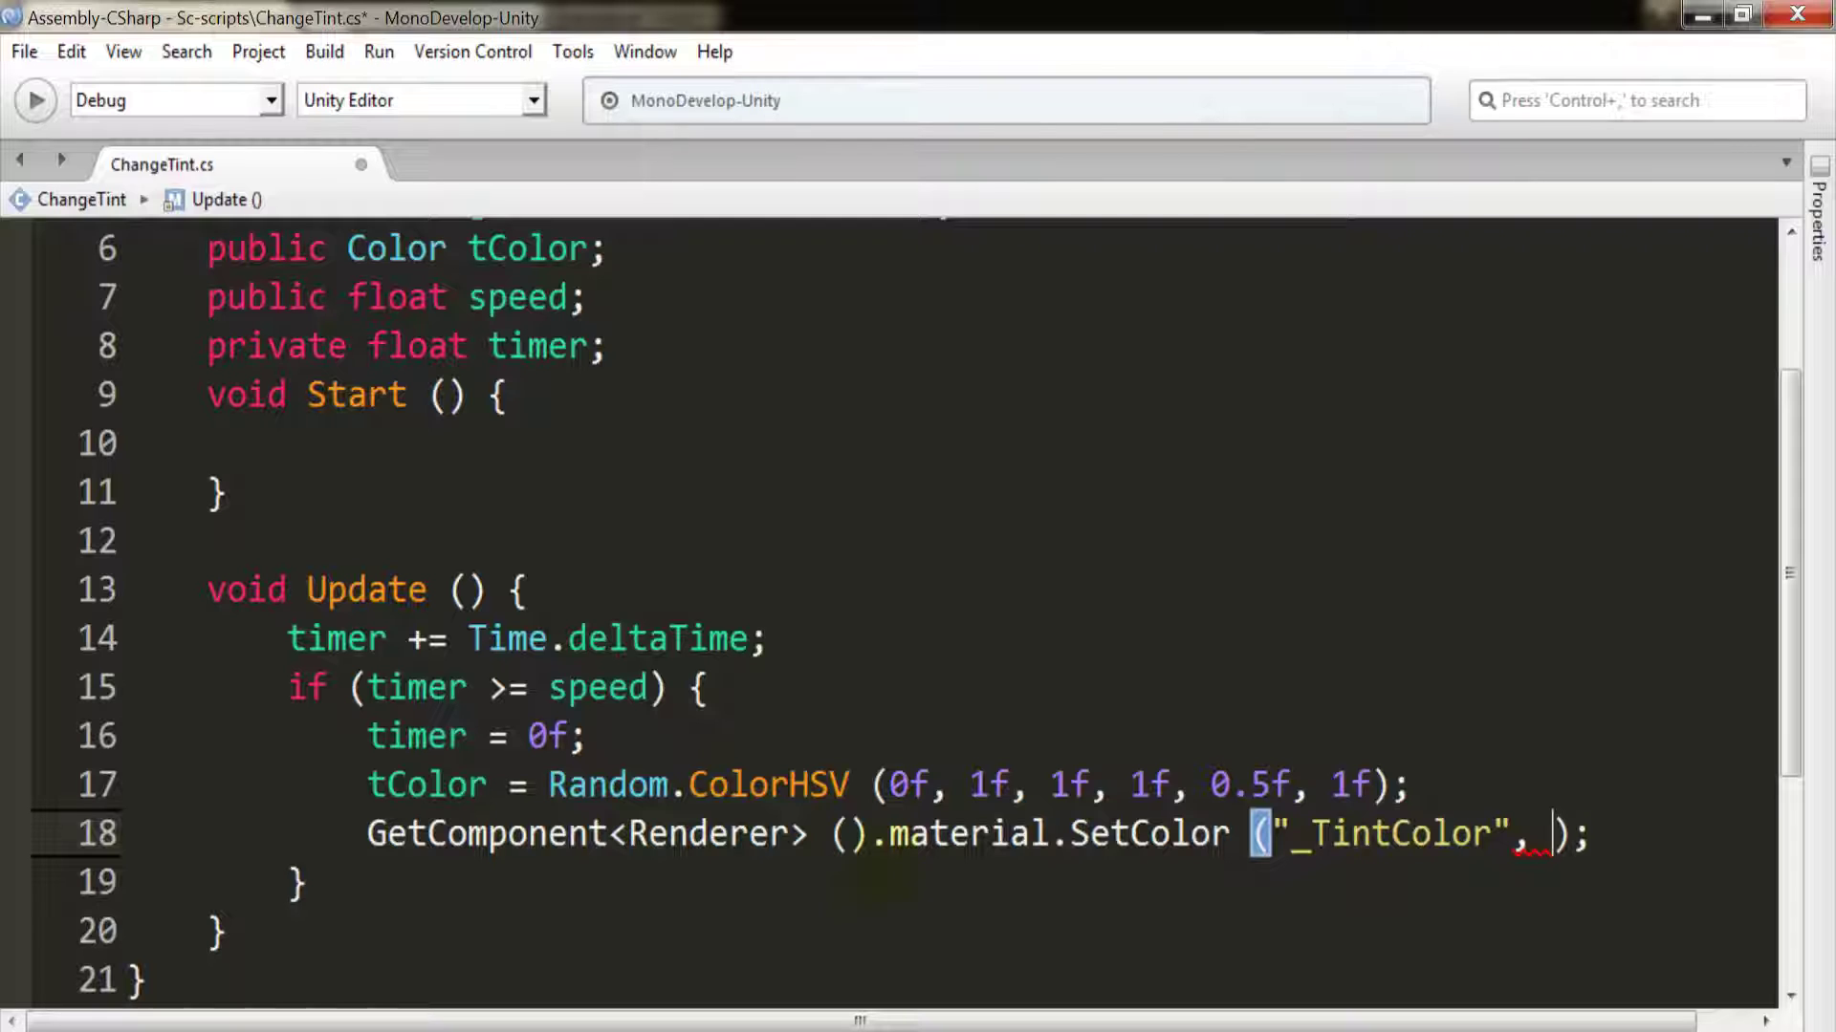
{"action": "left_click", "coordinate": [949, 835]}
{"action": "double_click", "coordinate": [425, 786]}
{"action": "key", "text": "ctrl+c"}
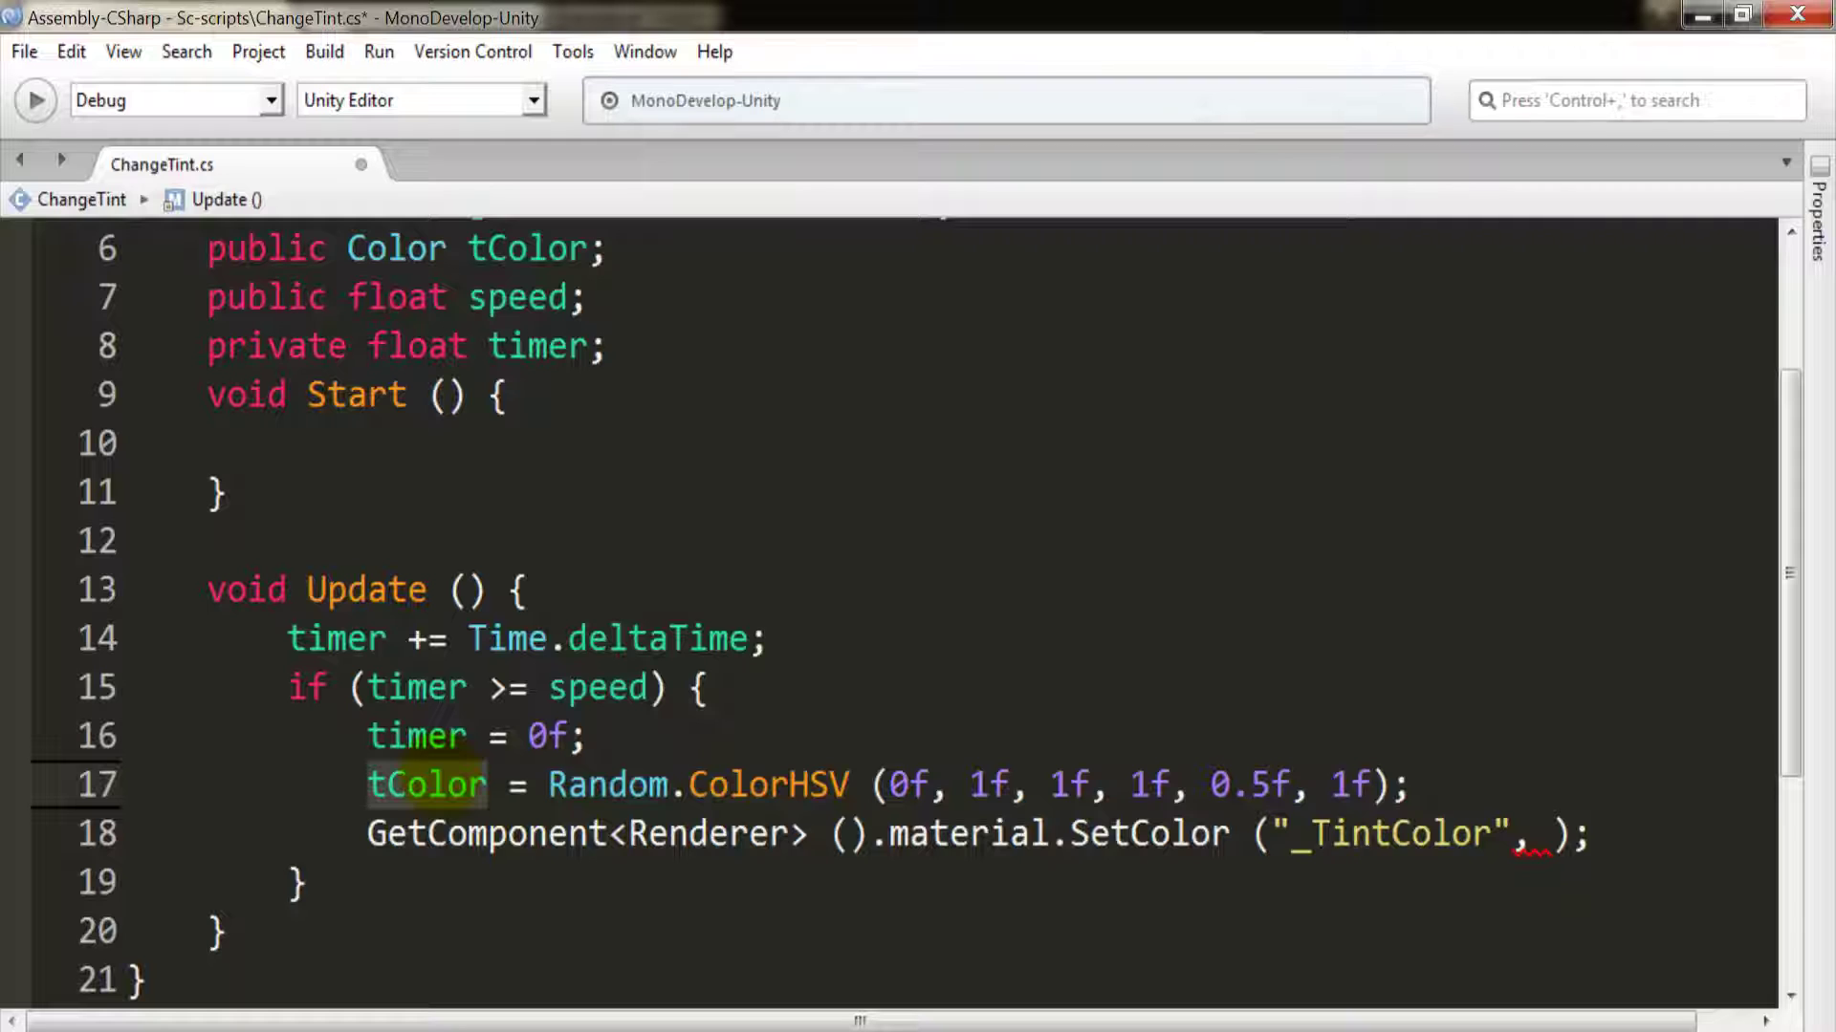
{"action": "left_click", "coordinate": [1555, 834]}
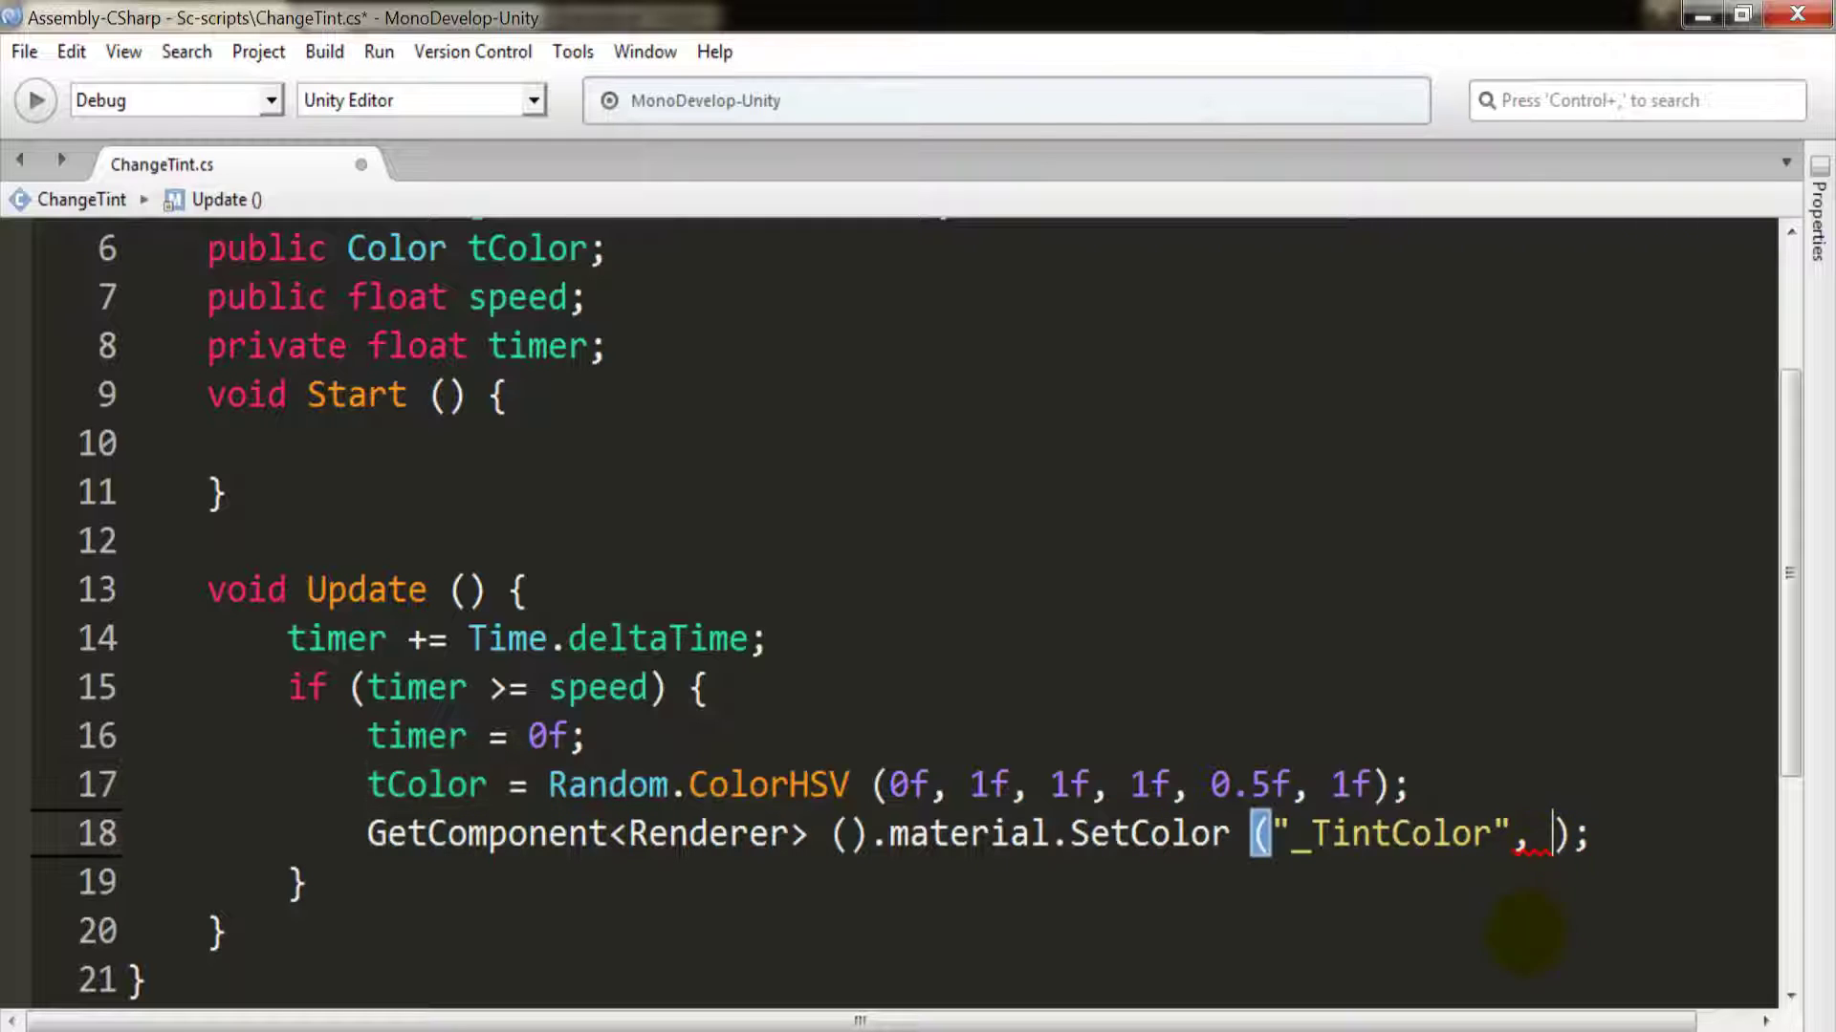
{"action": "key", "text": "ctrl+v"}
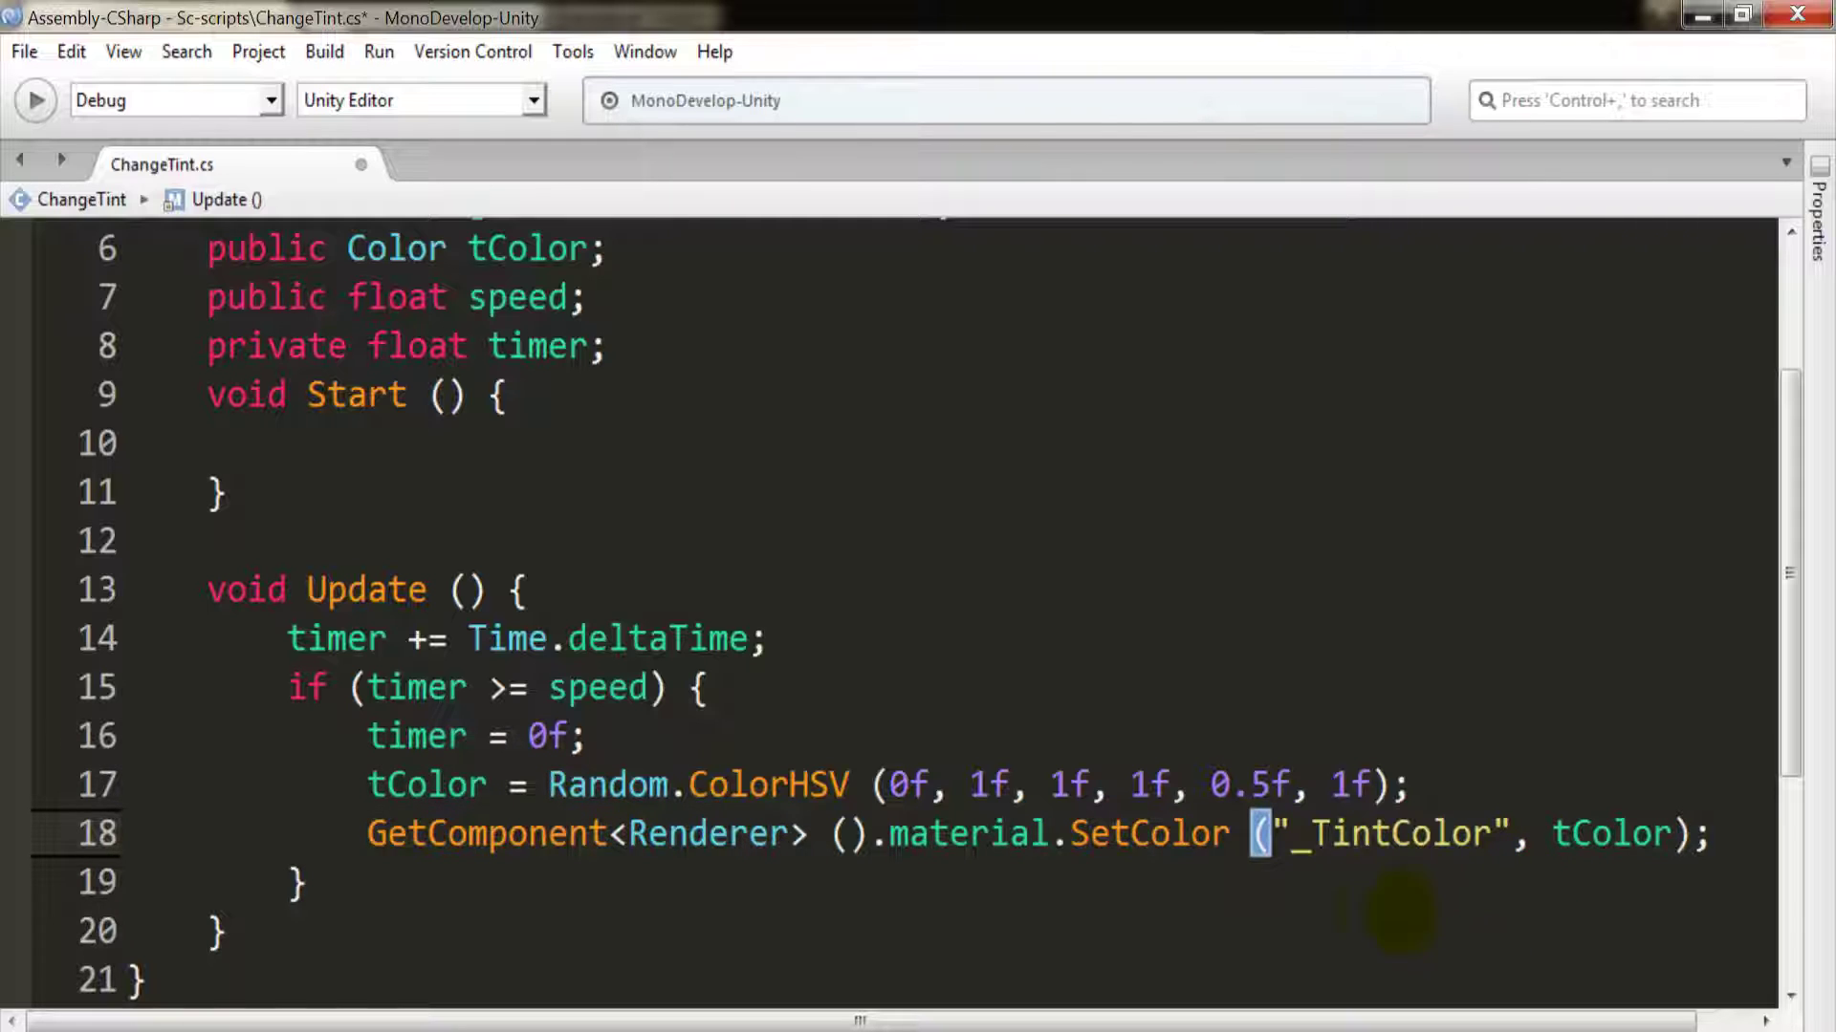
{"action": "left_click", "coordinate": [1554, 899]}
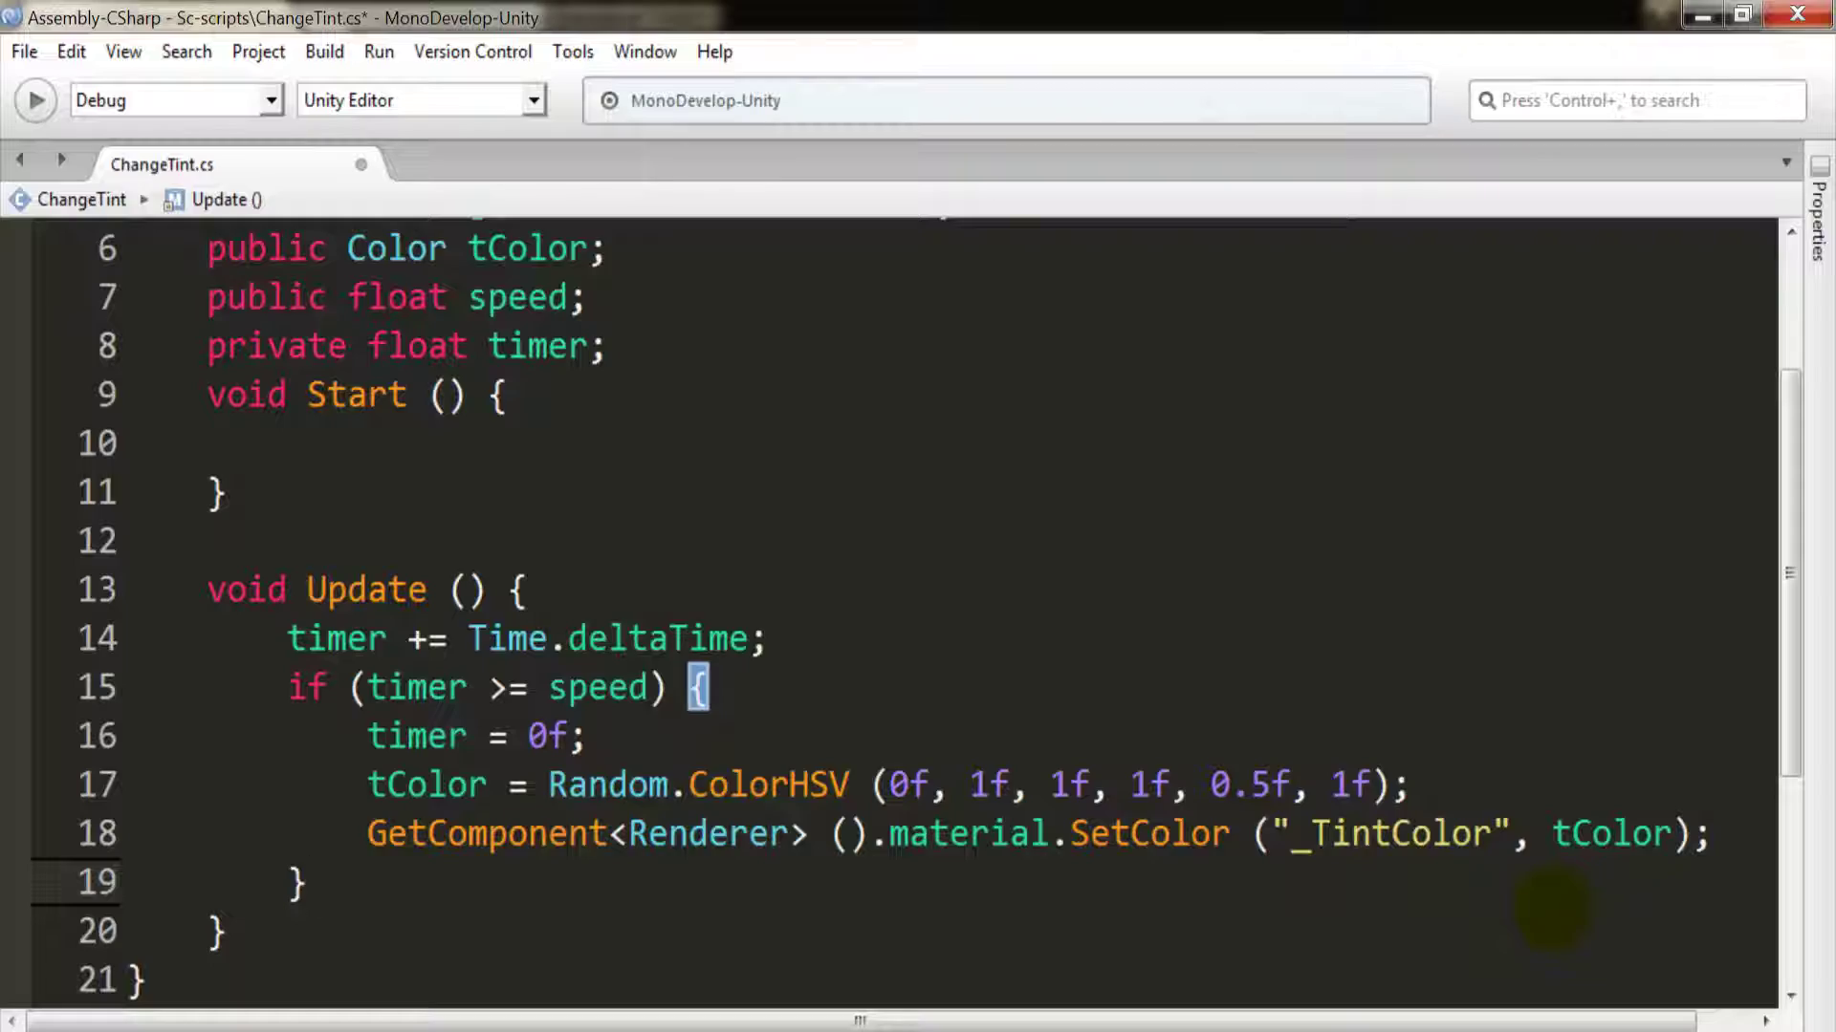
{"action": "key", "text": "ctrl+s"}
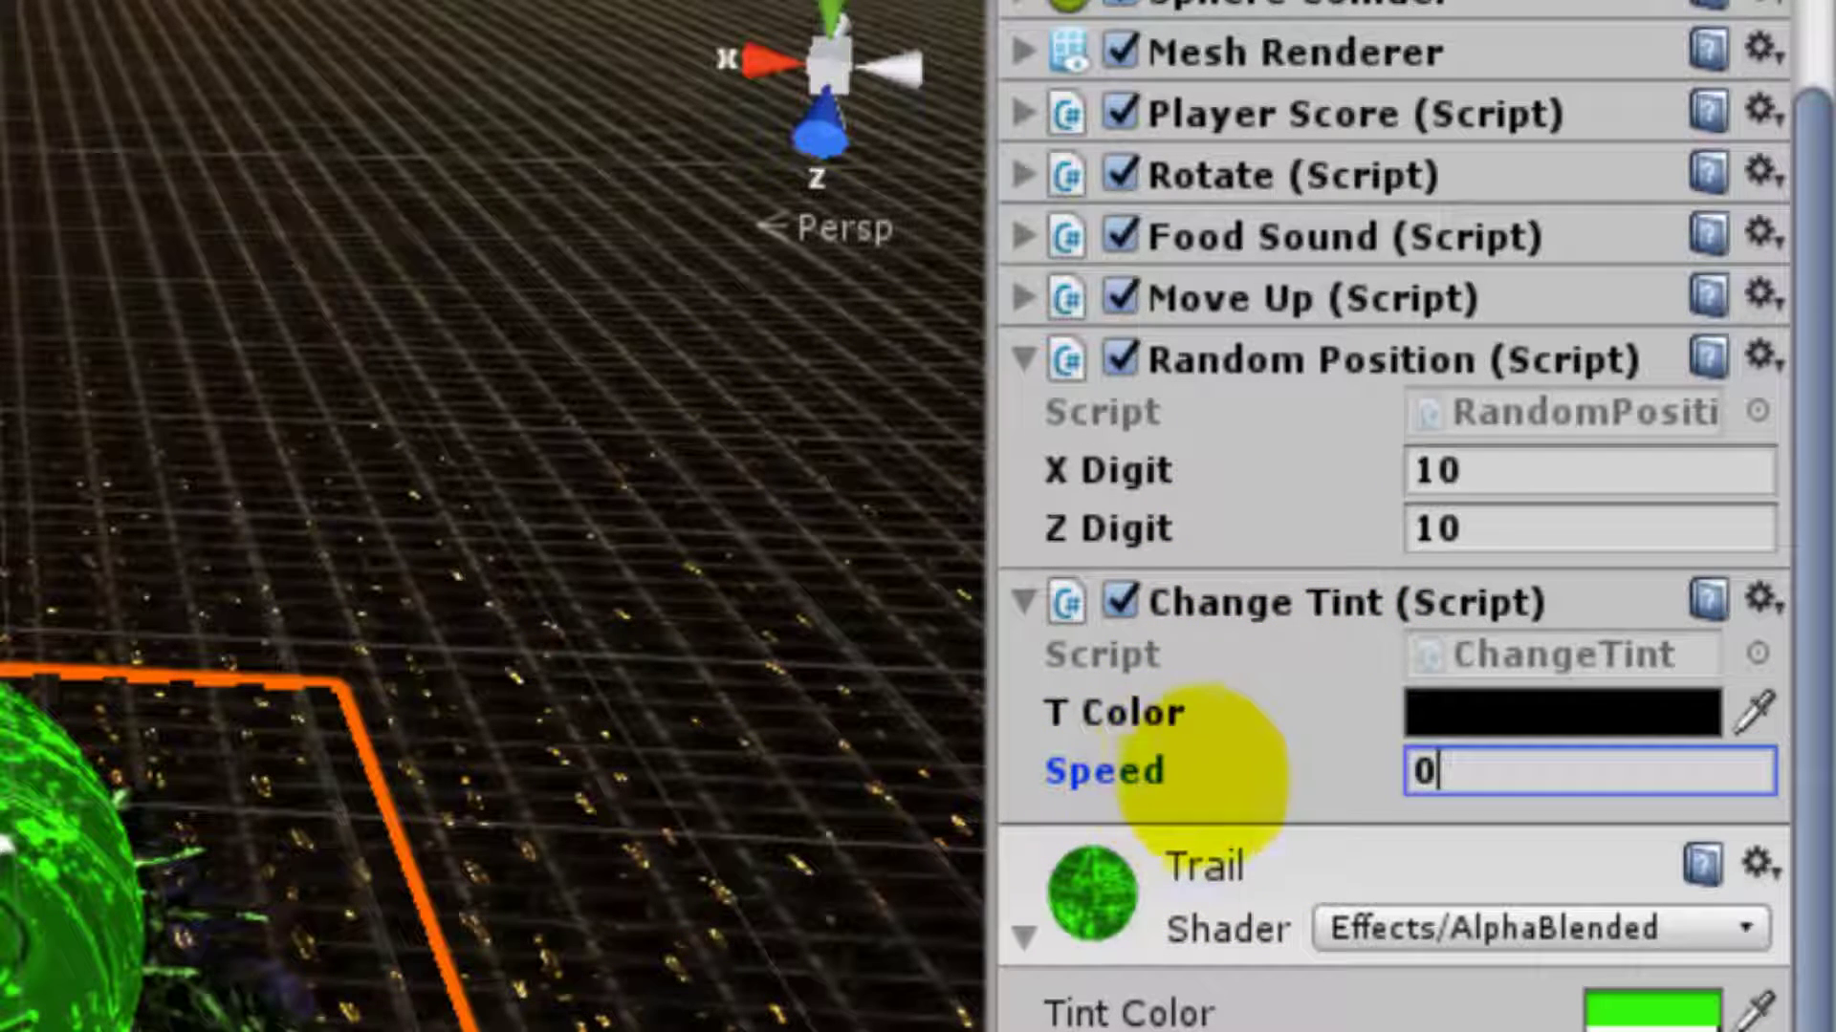
Step: Set GDT Food's Change Tint Speed to 2 and run the level2 scene in Play mode
{"action": "left_click", "coordinate": [1467, 767]}
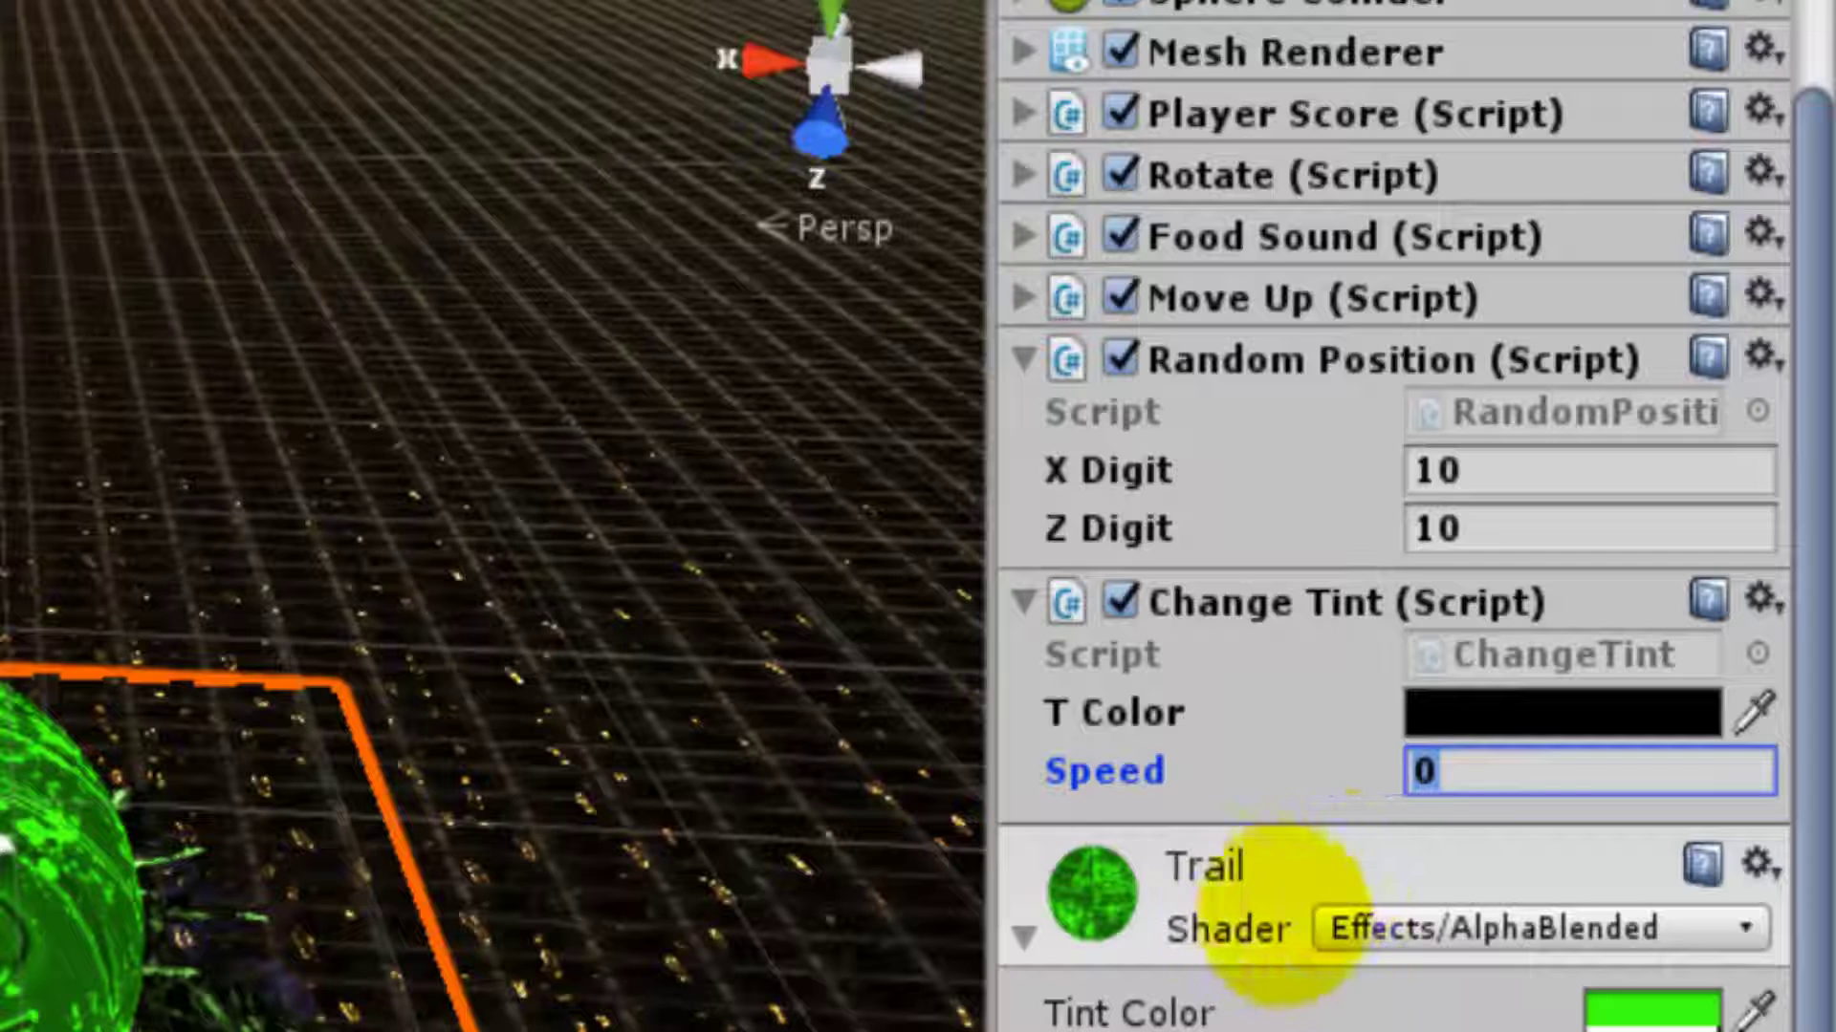
{"action": "type", "text": "2"}
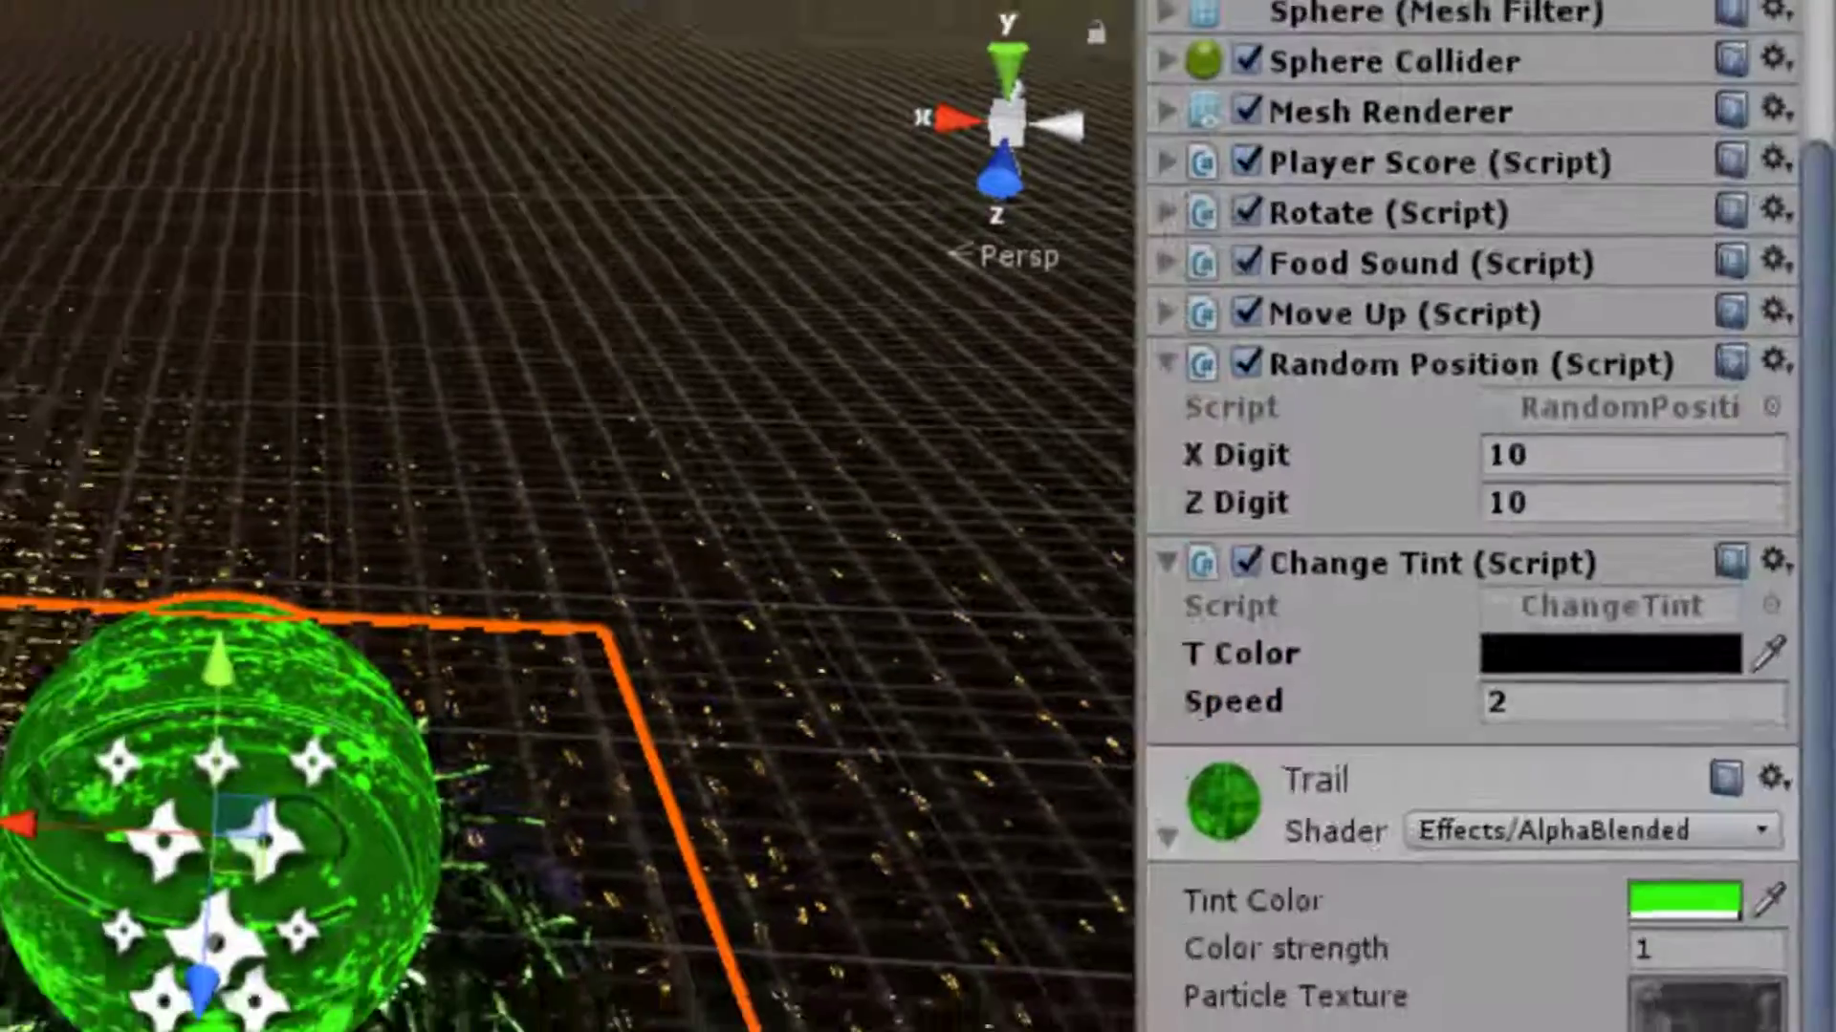
{"action": "key", "text": "ctrl+p"}
{"action": "key", "text": "w"}
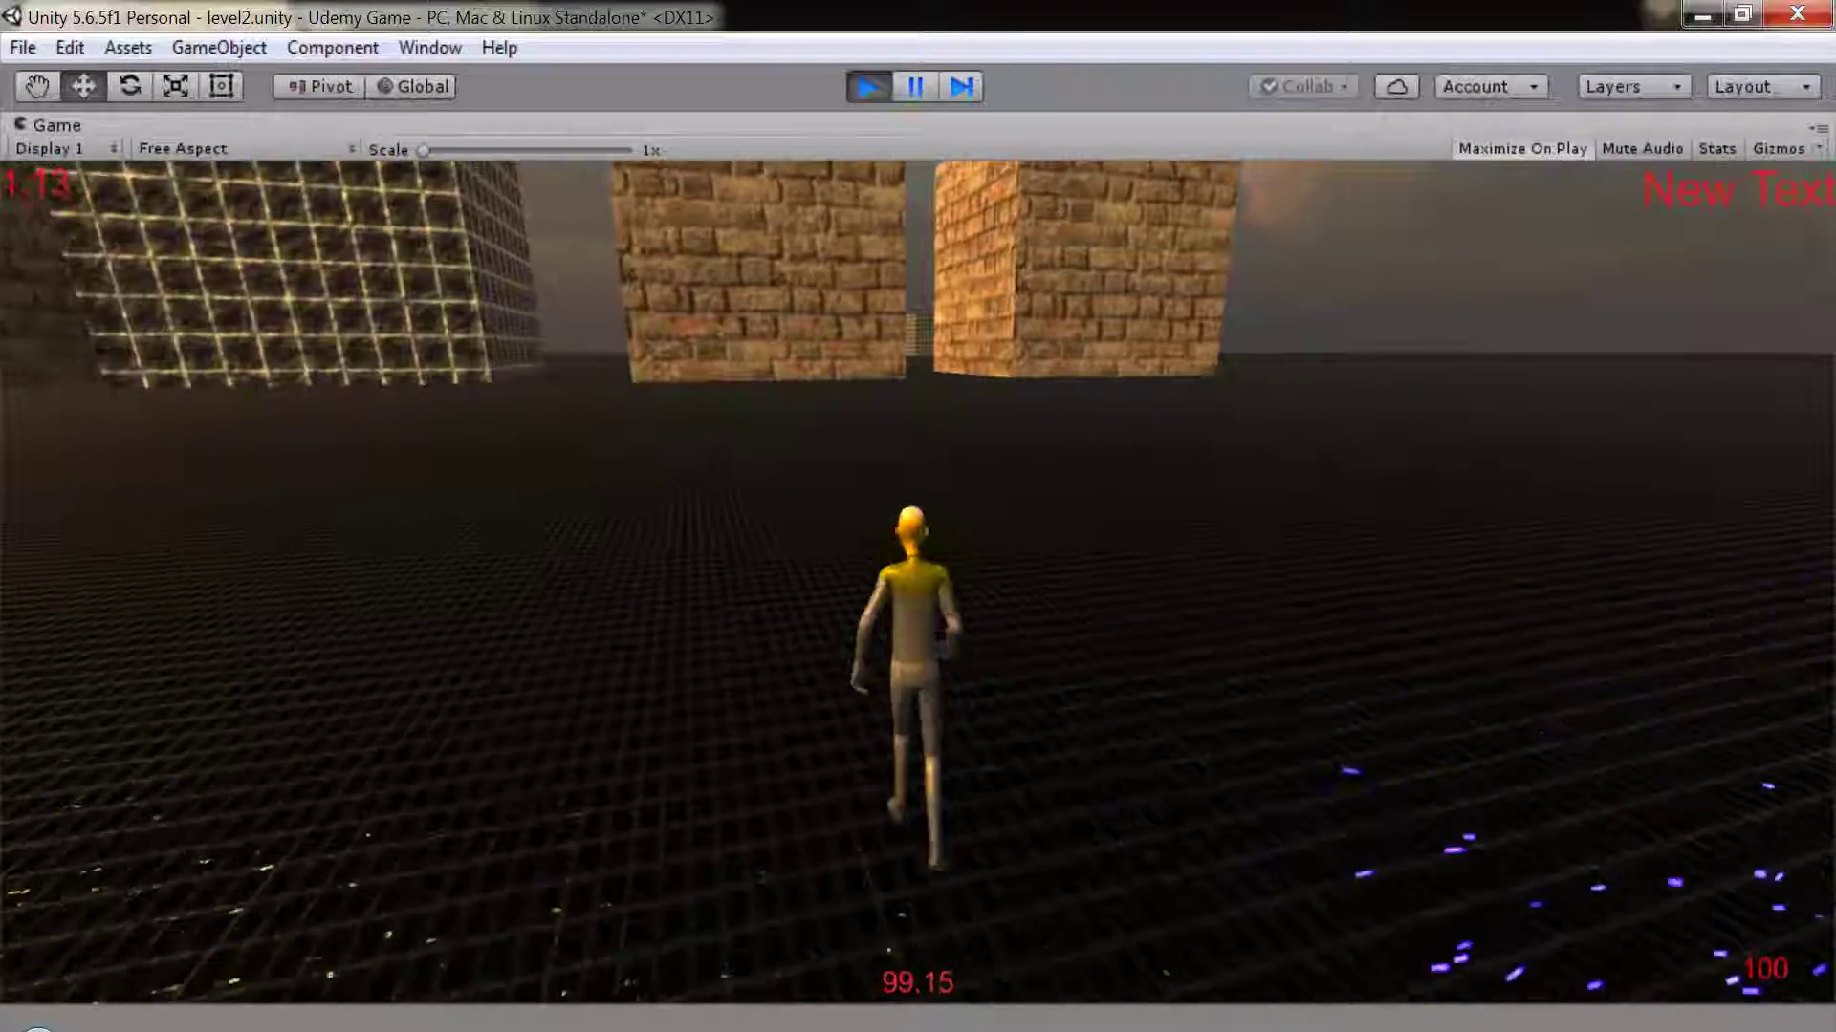